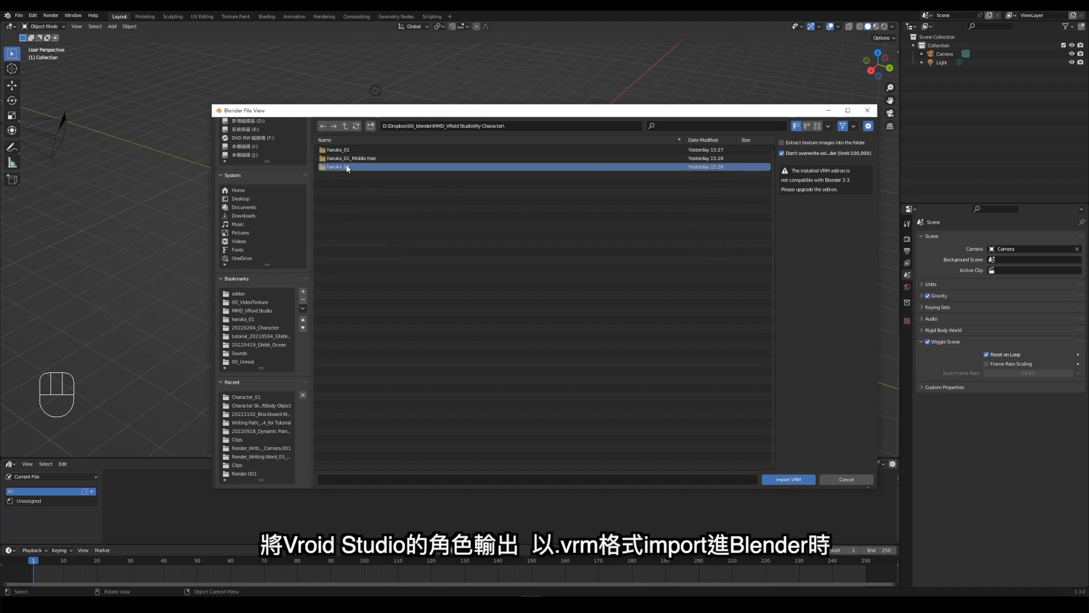
Import the character file haruka_02.vrm from the haruka_02 folder
{"action": "double_click", "coordinate": [346, 164]}
{"action": "left_click", "coordinate": [343, 150]}
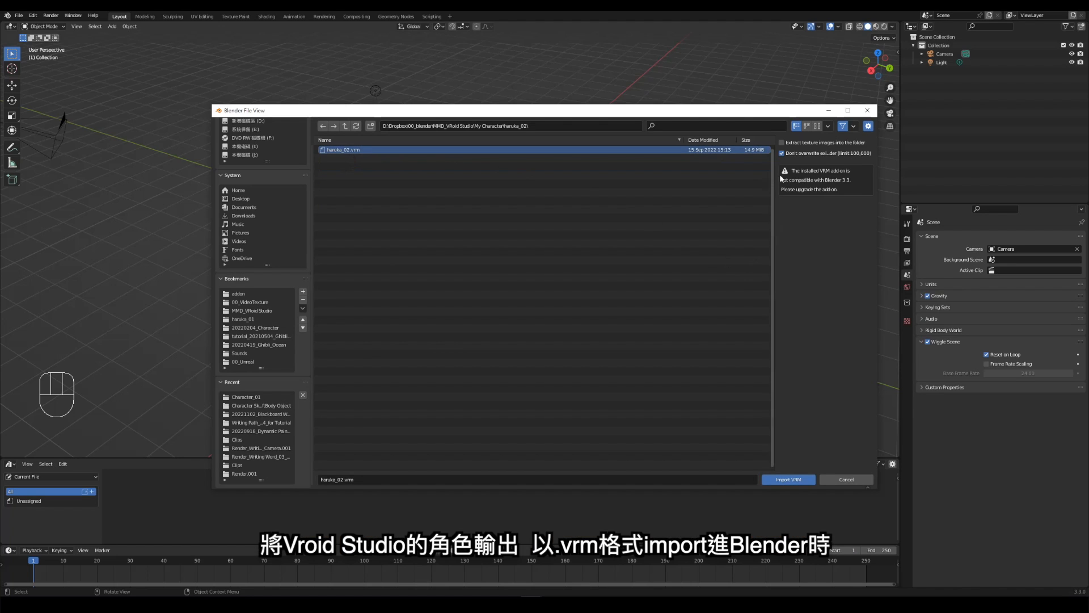
{"action": "left_click", "coordinate": [788, 479]}
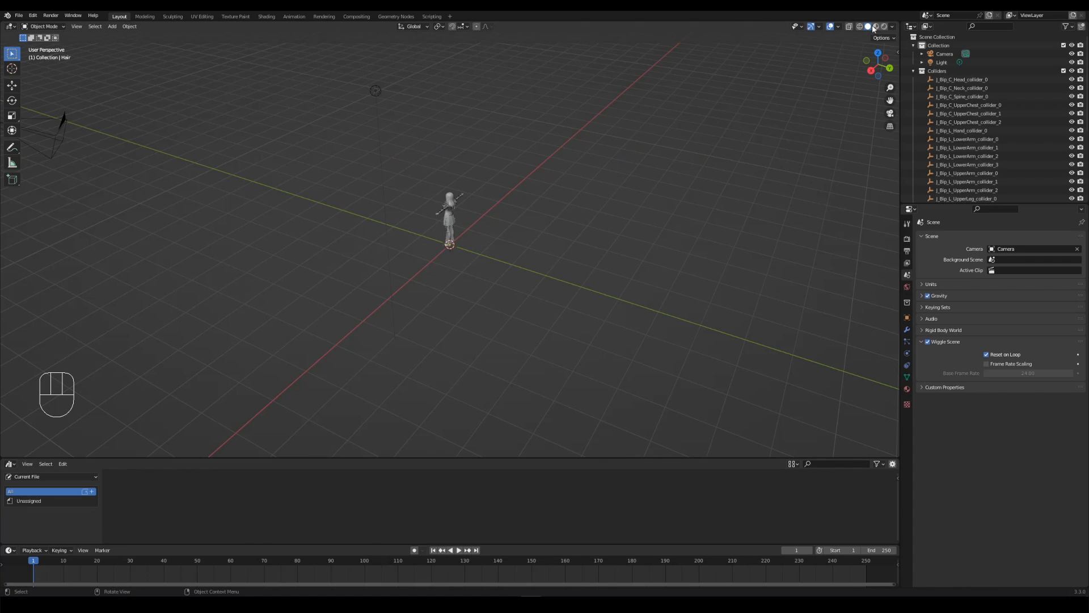
Show the imported character's head from the front in Material Preview shading and select the face mesh
{"action": "key", "text": "KP_1"}
{"action": "left_click", "coordinate": [453, 196]}
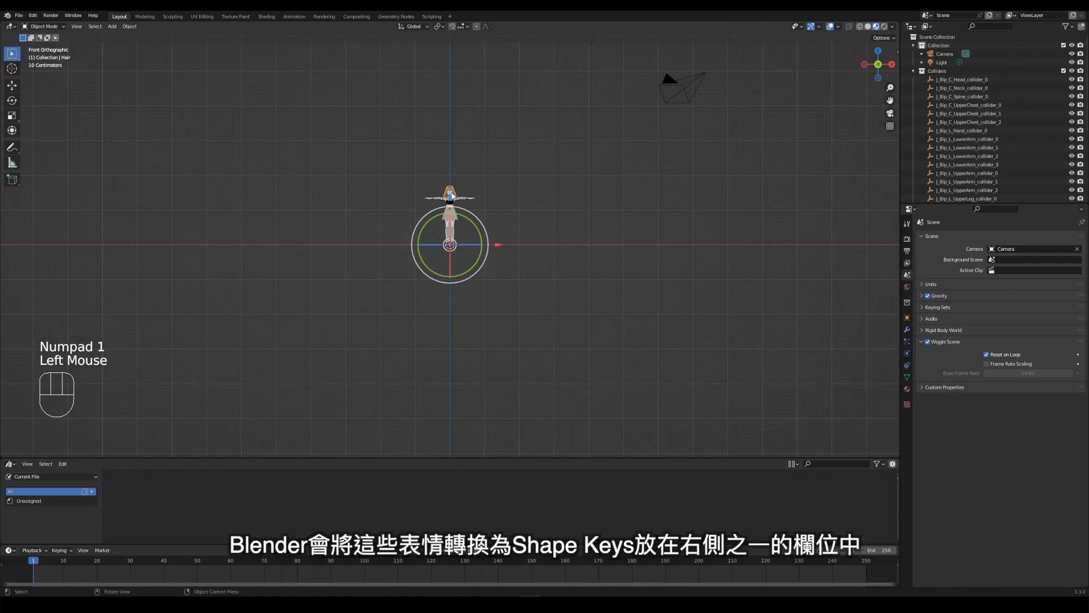
{"action": "key", "text": "KP_Decimal"}
{"action": "left_click", "coordinate": [454, 198]}
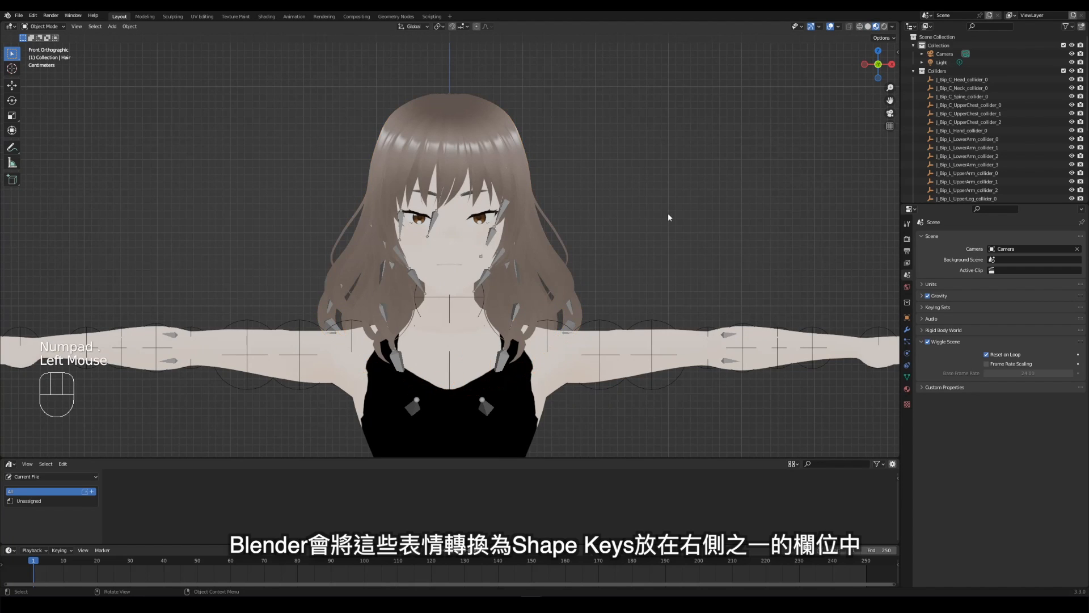
{"action": "scroll", "coordinate": [464, 241], "scroll_direction": "up", "scroll_amount": 2}
{"action": "scroll", "coordinate": [485, 246], "scroll_direction": "down", "scroll_amount": 1}
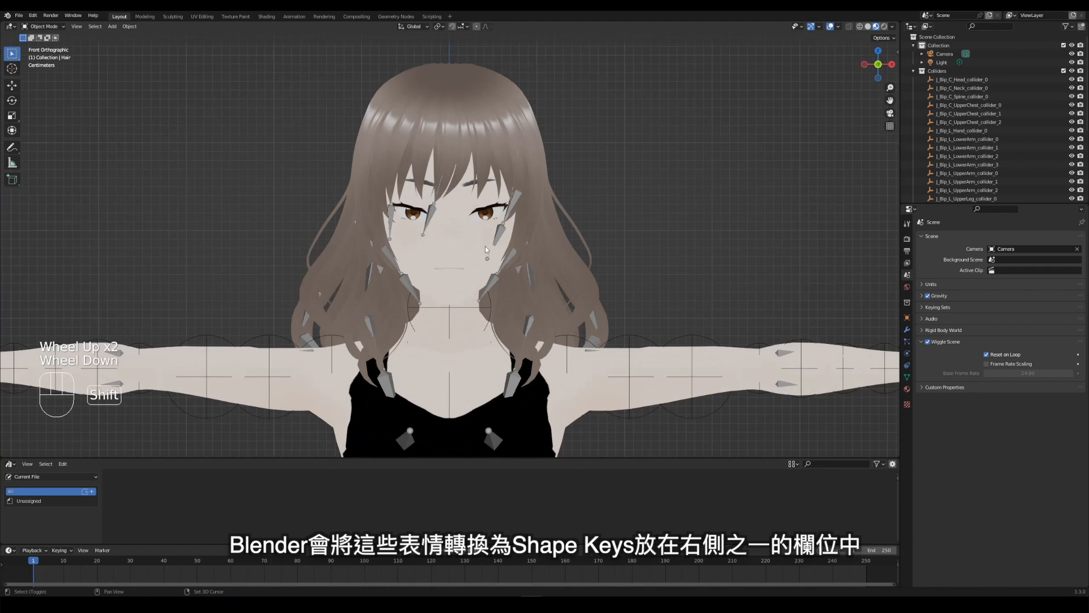
{"action": "middle_click_drag", "start_coordinate": [485, 246], "coordinate": [452, 264], "text": "shift"}
{"action": "left_click", "coordinate": [451, 264]}
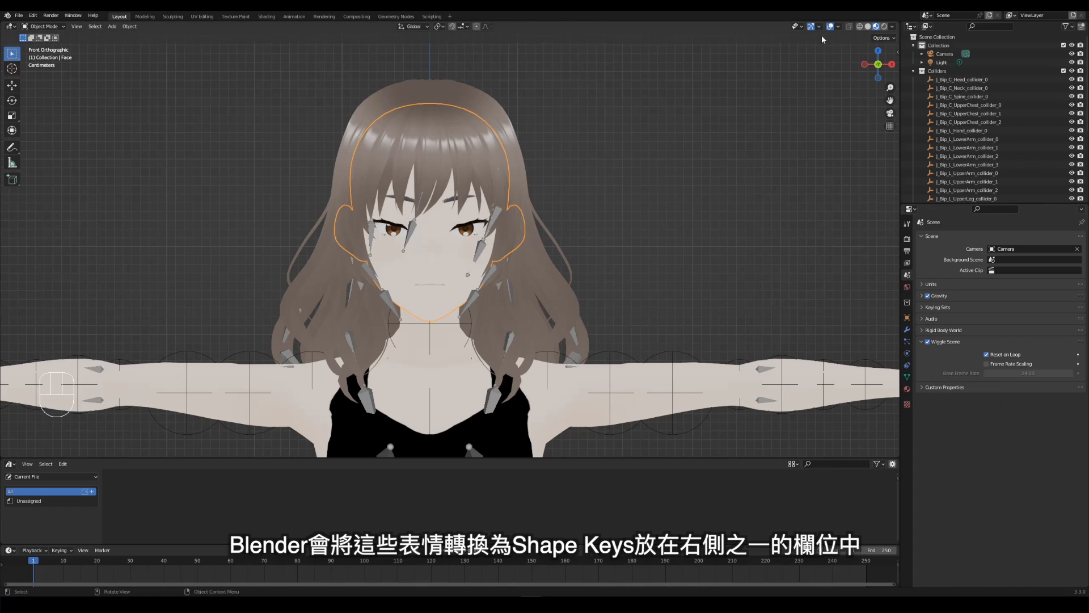
Display the face mesh's shape keys in an enlarged list and hide the viewport overlays
{"action": "left_click", "coordinate": [907, 376]}
{"action": "left_click_drag", "start_coordinate": [998, 376], "coordinate": [998, 565]}
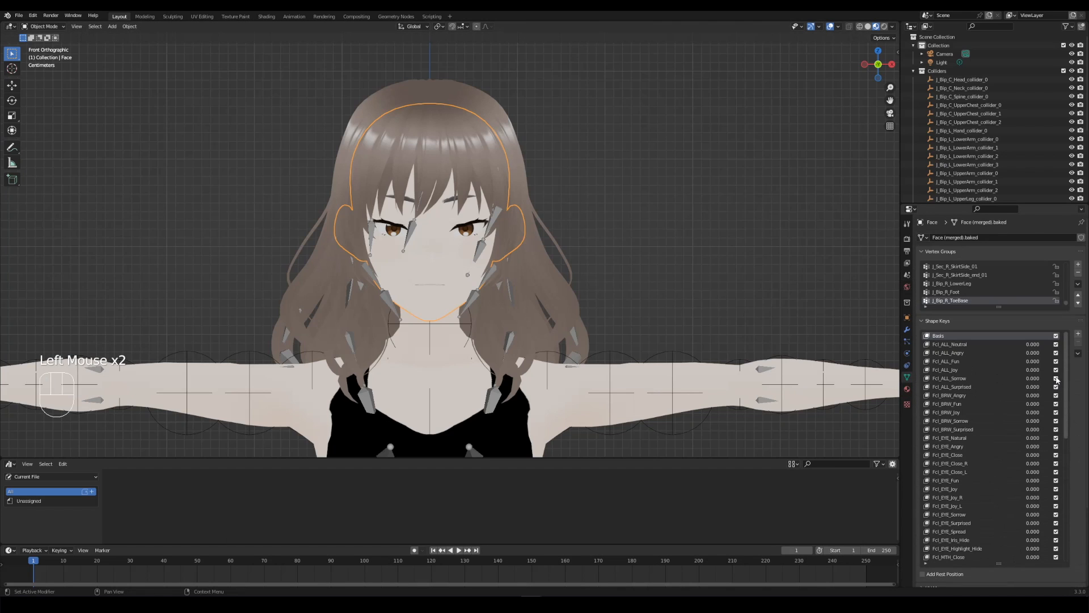
{"action": "mouse_move", "coordinate": [1065, 371]}
{"action": "left_mouse_down"}
{"action": "mouse_move", "coordinate": [1065, 476]}
{"action": "mouse_move", "coordinate": [1065, 371]}
{"action": "left_mouse_up"}
{"action": "left_click", "coordinate": [830, 27]}
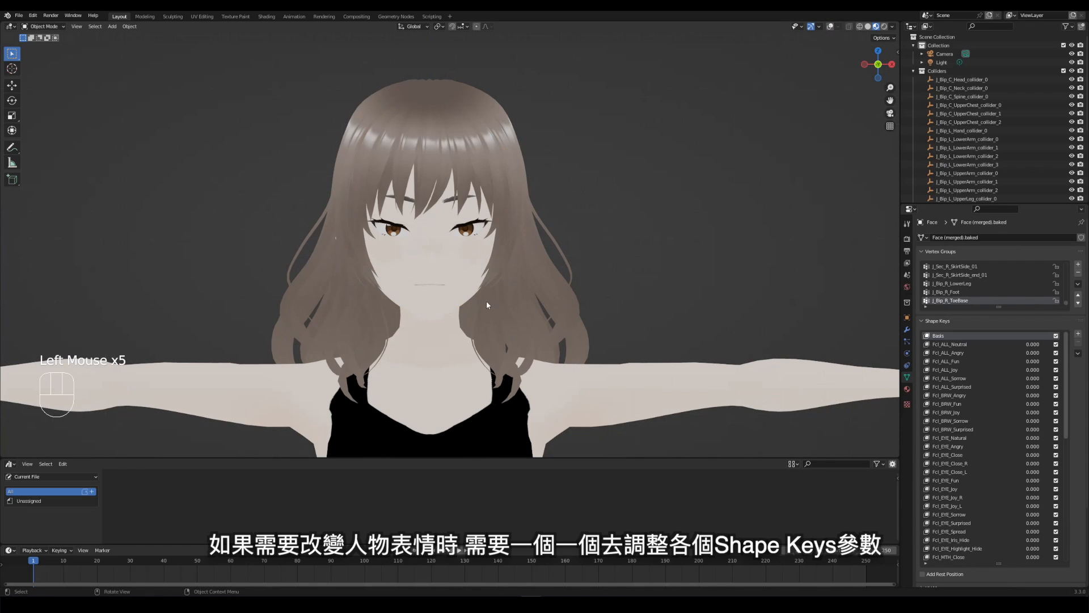
Try out the values of the Fcl_ALL_Neutral and Fcl_EYE_Close shape keys on the face
{"action": "scroll", "coordinate": [452, 277], "scroll_direction": "up", "scroll_amount": 1}
{"action": "scroll", "coordinate": [451, 278], "scroll_direction": "up", "scroll_amount": 1}
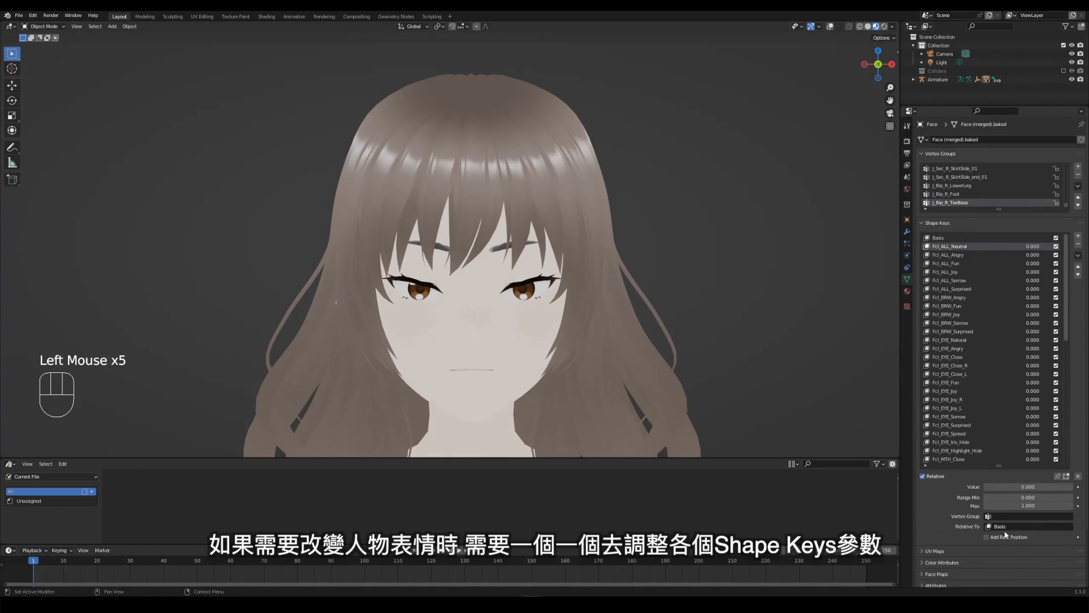
{"action": "mouse_move", "coordinate": [1006, 487]}
{"action": "left_mouse_down"}
{"action": "mouse_move", "coordinate": [1077, 487]}
{"action": "mouse_move", "coordinate": [60, 486]}
{"action": "mouse_move", "coordinate": [992, 482]}
{"action": "left_mouse_up"}
{"action": "scroll", "coordinate": [991, 400], "scroll_direction": "down", "scroll_amount": 2}
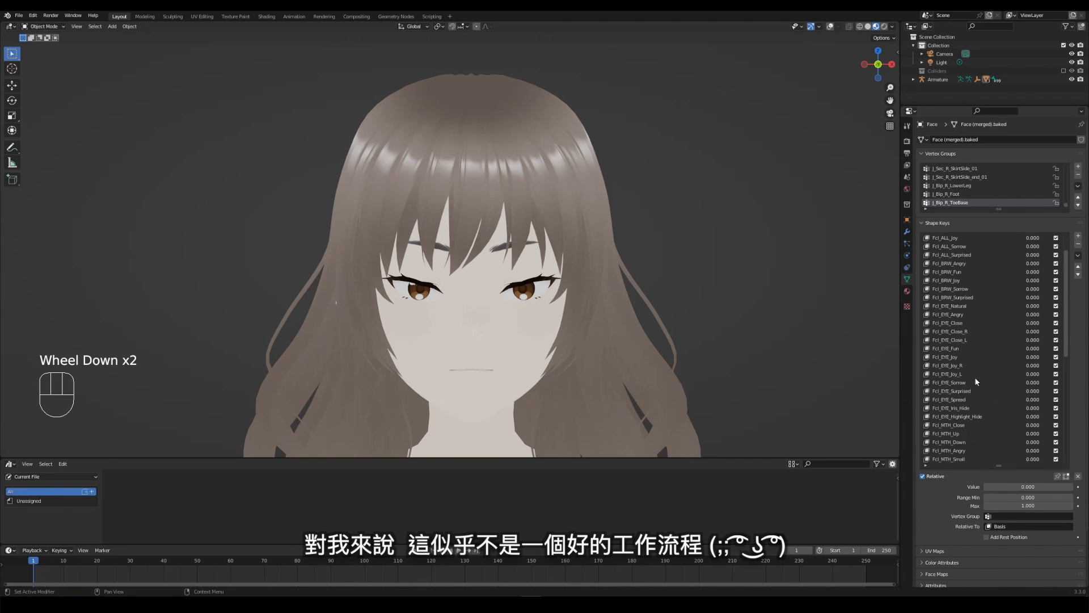
{"action": "left_click", "coordinate": [955, 322]}
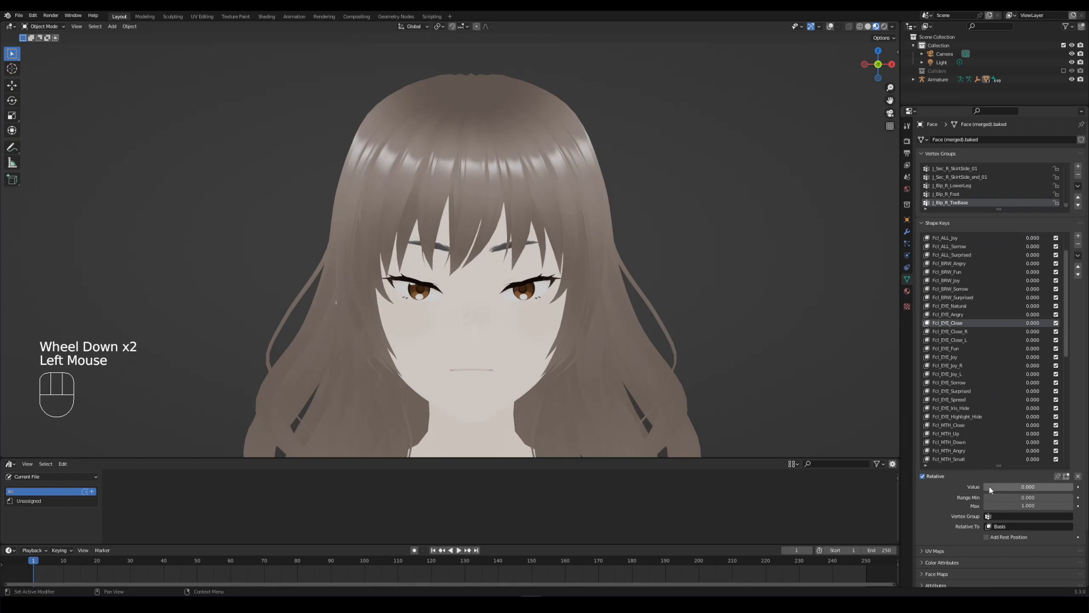
{"action": "mouse_move", "coordinate": [995, 486]}
{"action": "left_mouse_down"}
{"action": "mouse_move", "coordinate": [1074, 489]}
{"action": "mouse_move", "coordinate": [985, 487]}
{"action": "left_mouse_up"}
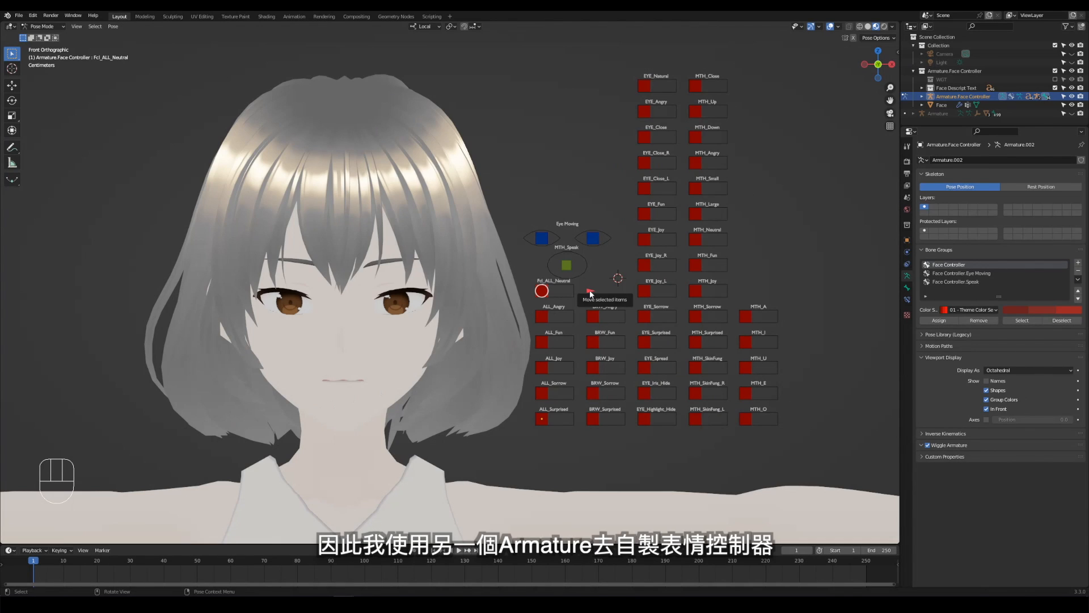
Try moving the Fcl_ALL_Neutral, EYE_Close and MTH_Speak controllers of the face controller armature, reverting each movement
{"action": "left_click_drag", "start_coordinate": [590, 293], "coordinate": [599, 302]}
{"action": "key", "text": "ctrl+z"}
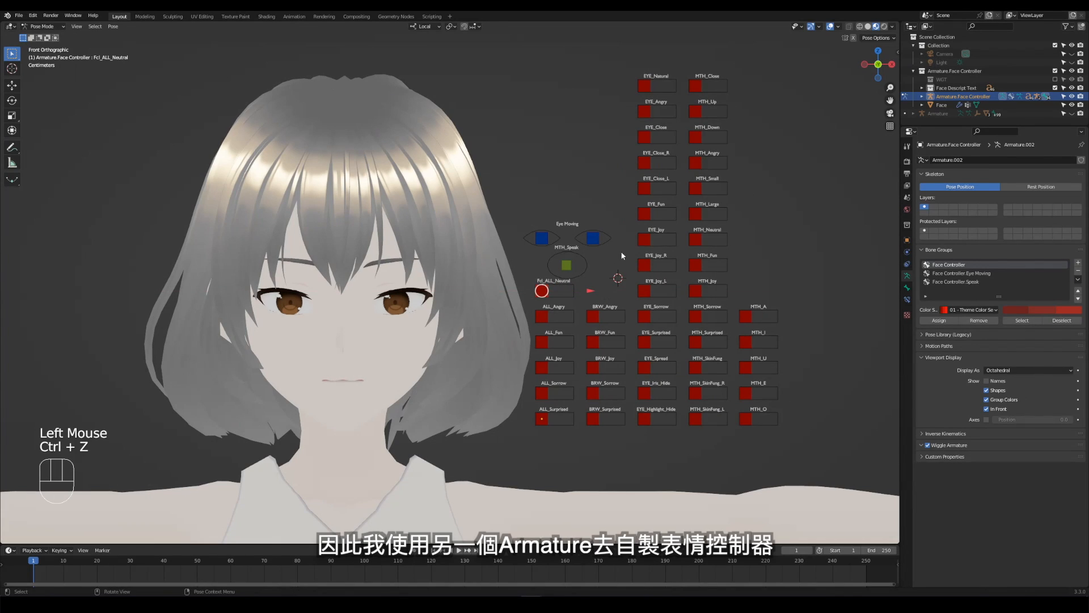
{"action": "left_click_drag", "start_coordinate": [645, 139], "coordinate": [677, 152]}
{"action": "key", "text": "ctrl+z"}
{"action": "left_click", "coordinate": [566, 264]}
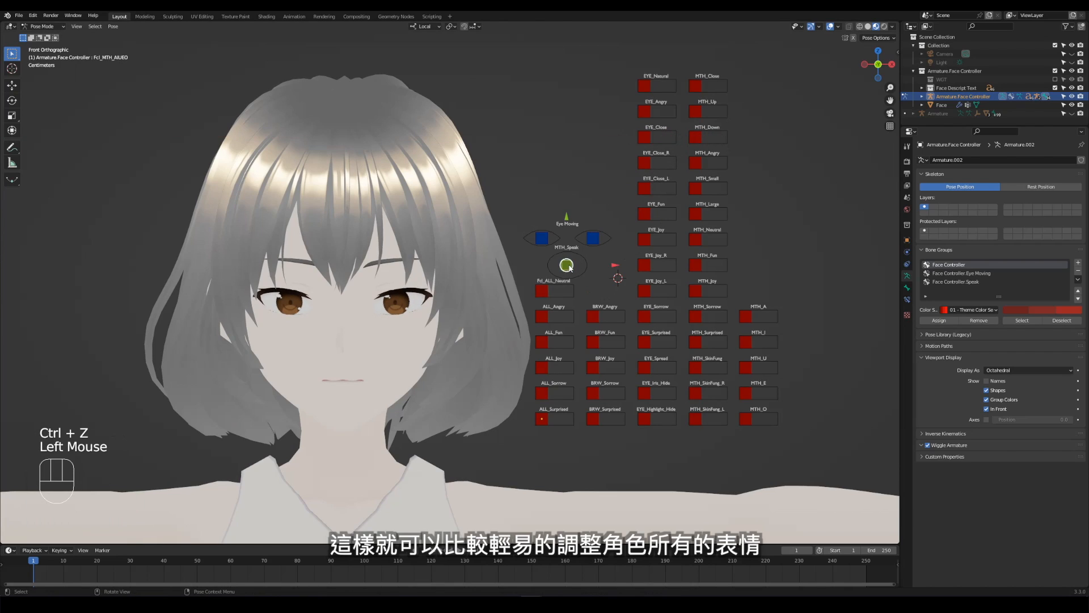
{"action": "key", "text": "g"}
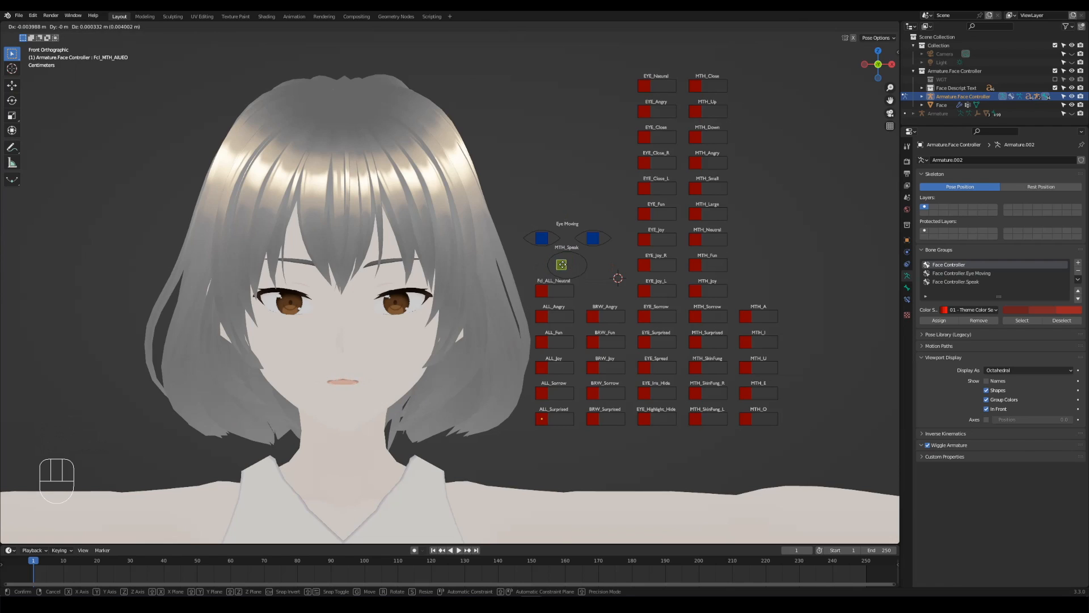
{"action": "key", "text": "Escape"}
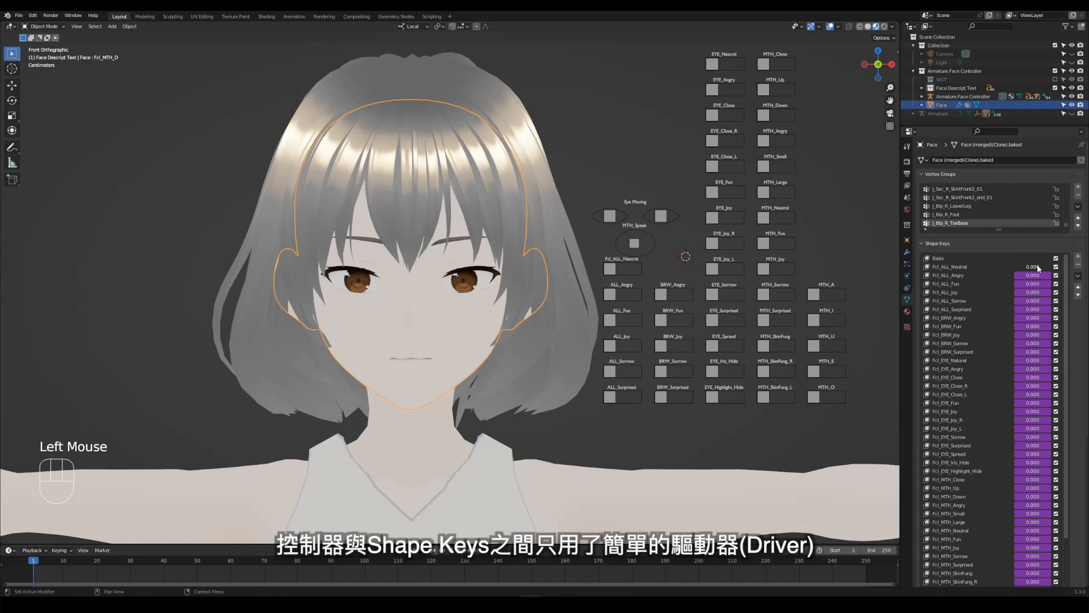
Add a driver to the Fcl_ALL_Neutral shape key's value and set its expression to var*10
{"action": "right_click", "coordinate": [1039, 268]}
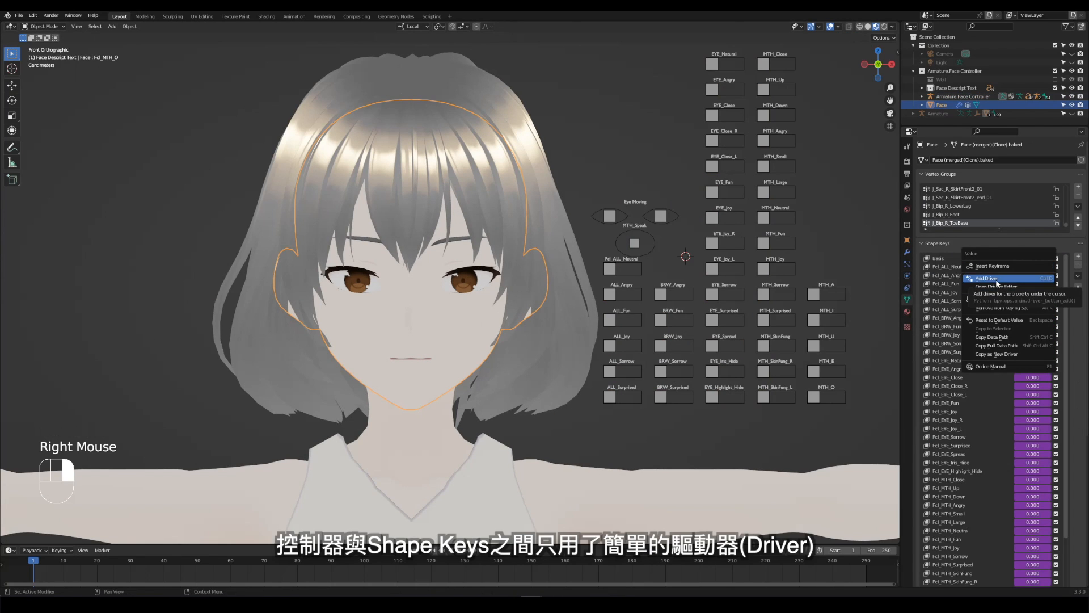
{"action": "left_click", "coordinate": [997, 278]}
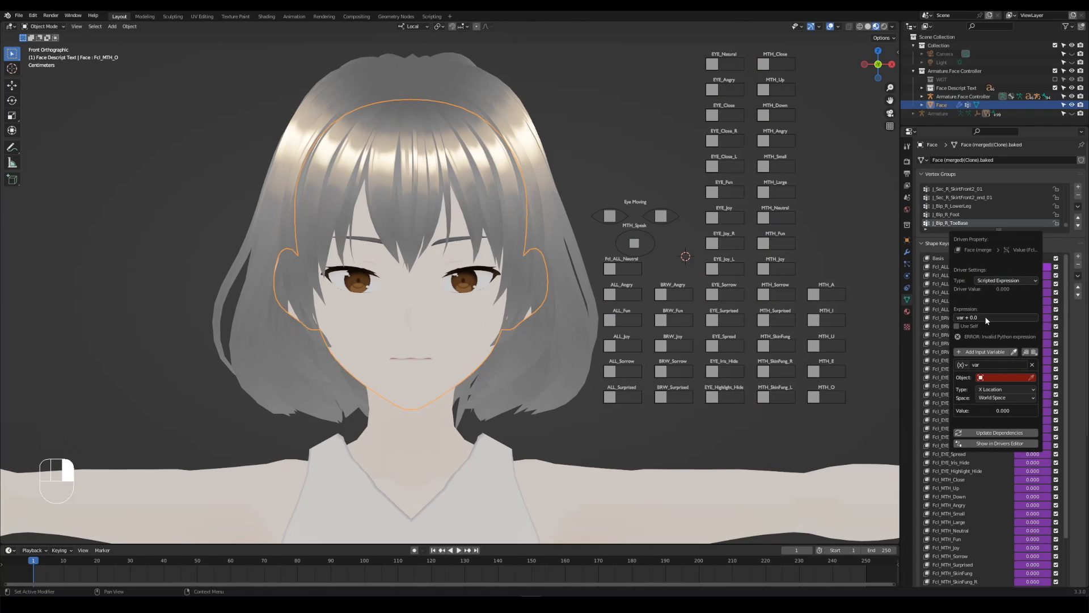
{"action": "key", "text": "BackSpace"}
{"action": "key", "text": "BackSpace"}
{"action": "key", "text": "BackSpace"}
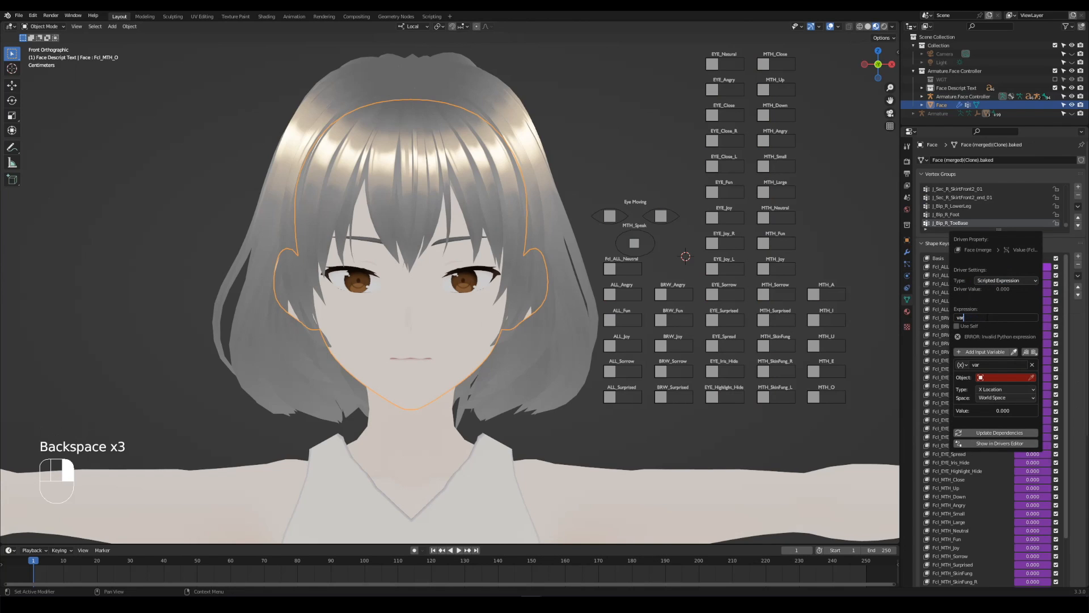
{"action": "key", "text": "Return"}
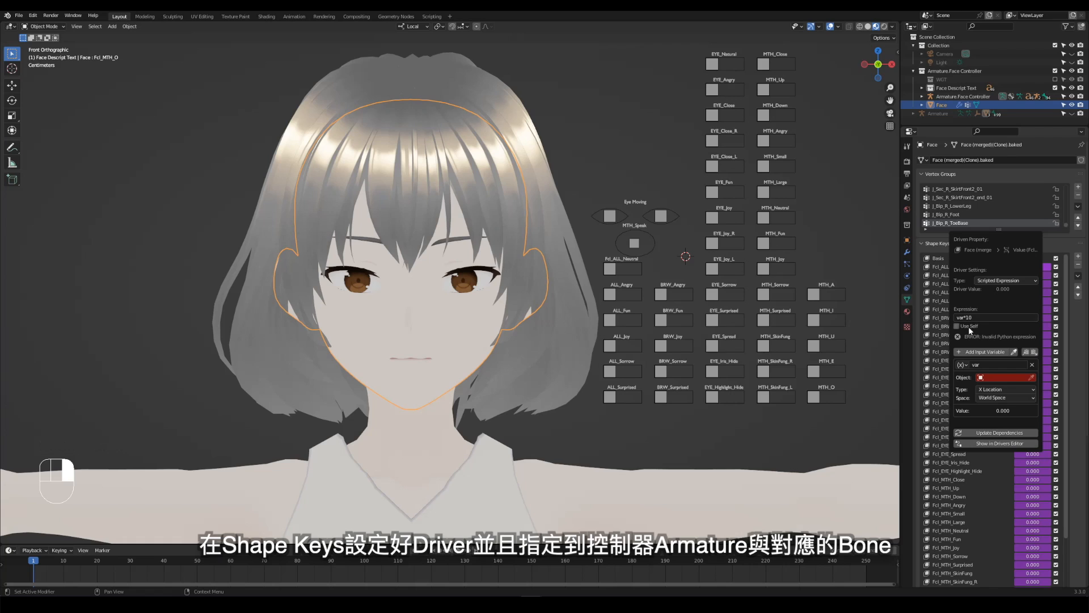
Make the driver variable a transform channel and choose Armature as its target object
{"action": "left_click", "coordinate": [960, 365]}
{"action": "left_click", "coordinate": [987, 377]}
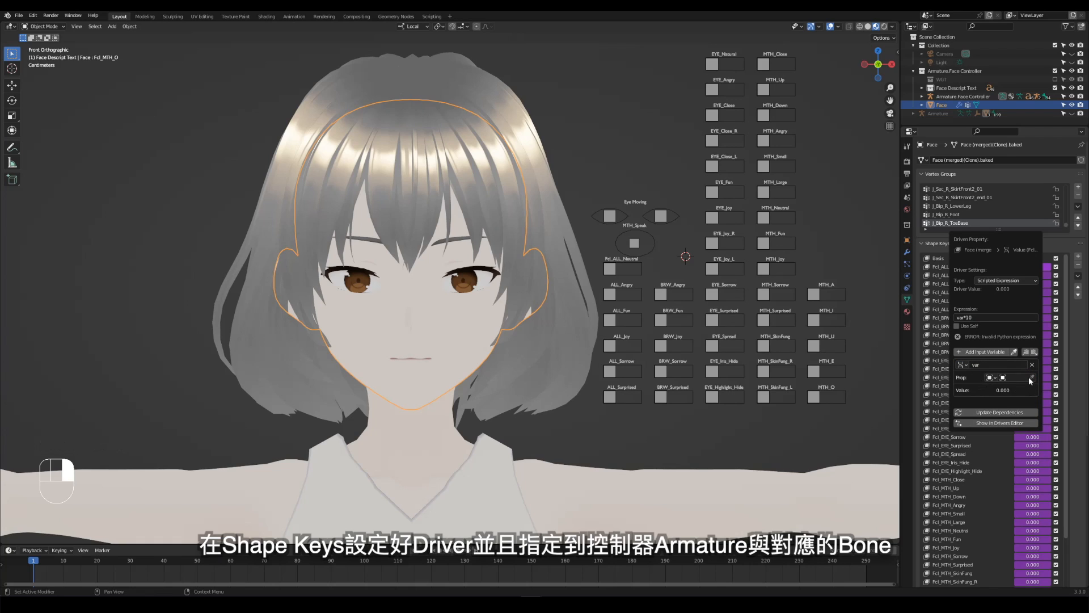
{"action": "left_click", "coordinate": [962, 364]}
{"action": "left_click", "coordinate": [989, 376]}
{"action": "left_click", "coordinate": [1007, 377]}
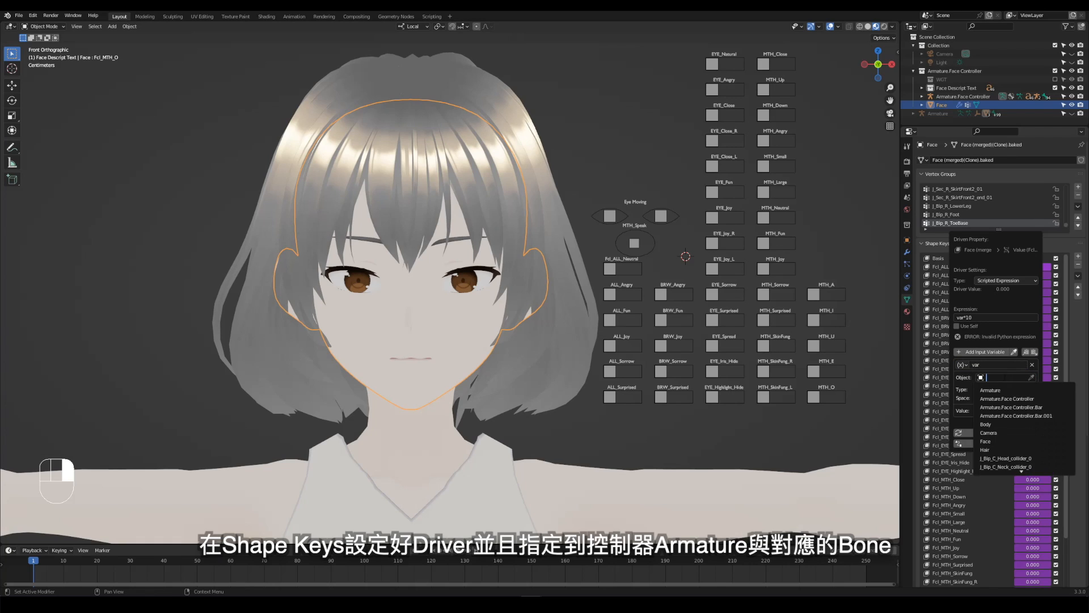
{"action": "left_click", "coordinate": [1004, 390]}
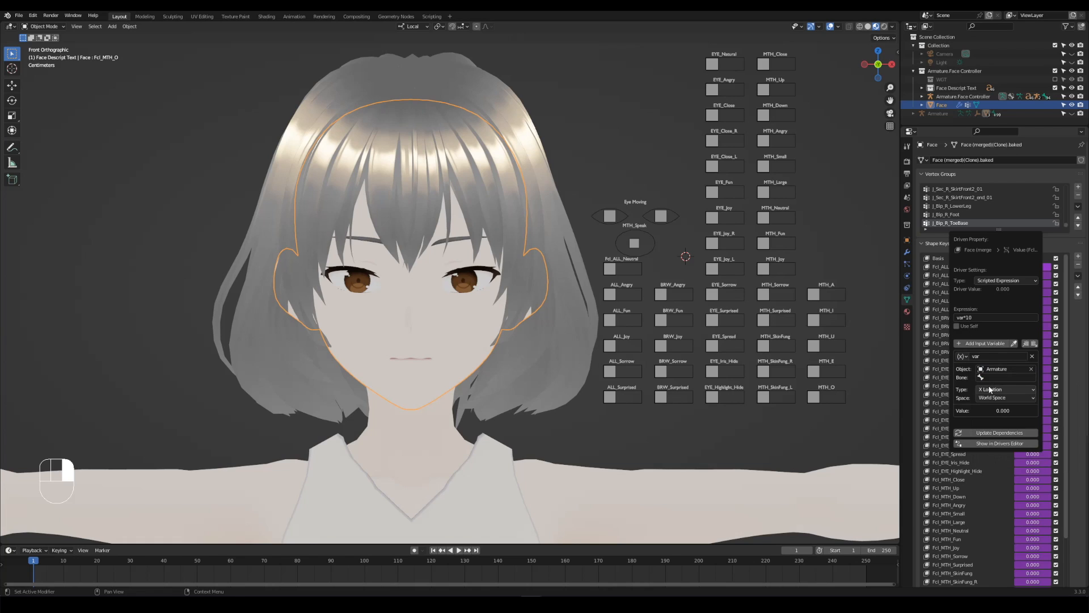
Select the Fcl_ALL_Neutral controller bone and try sliding it along its bar
{"action": "left_click", "coordinate": [610, 270]}
{"action": "left_click", "coordinate": [610, 269]}
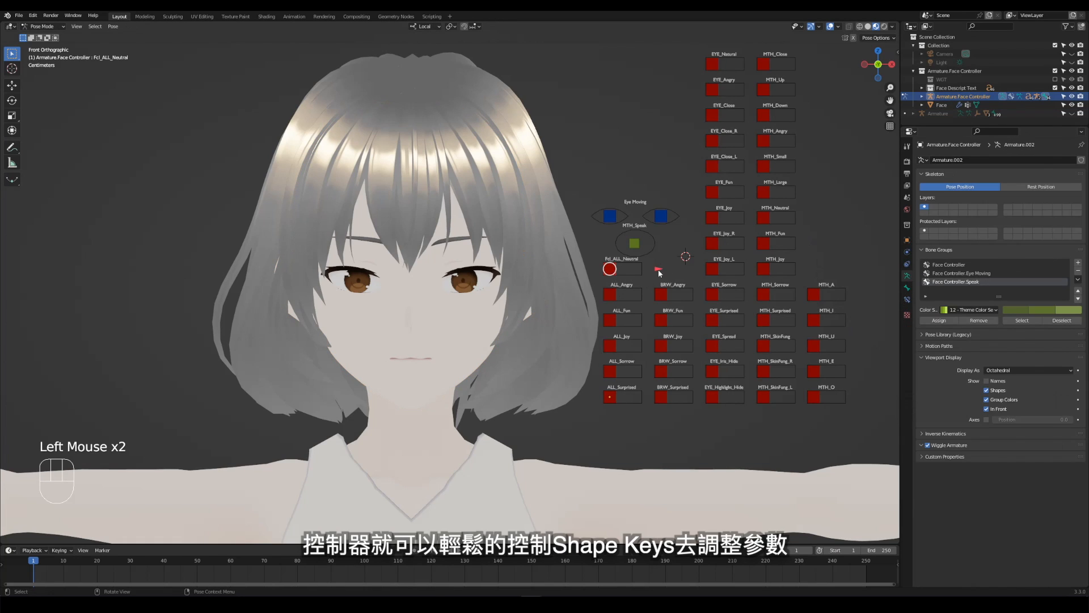
{"action": "mouse_move", "coordinate": [661, 273]}
{"action": "left_mouse_down"}
{"action": "mouse_move", "coordinate": [701, 265]}
{"action": "mouse_move", "coordinate": [671, 262]}
{"action": "left_mouse_up"}
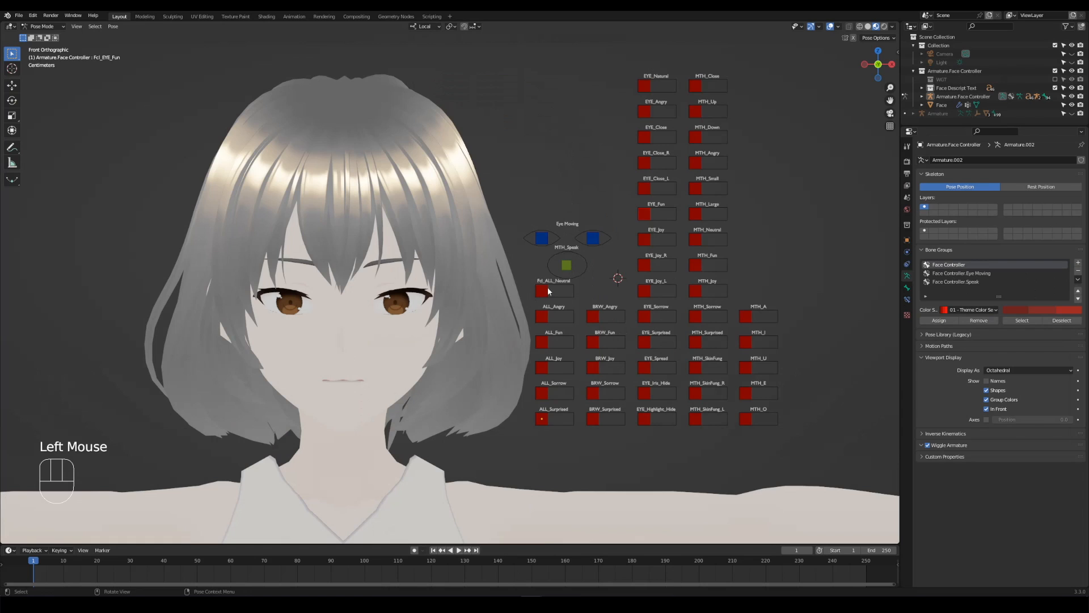
Show the face controller's bones in Edit Mode and try moving the Fcl_ALL_Neutral bone
{"action": "double_click", "coordinate": [544, 292]}
{"action": "key", "text": "Tab"}
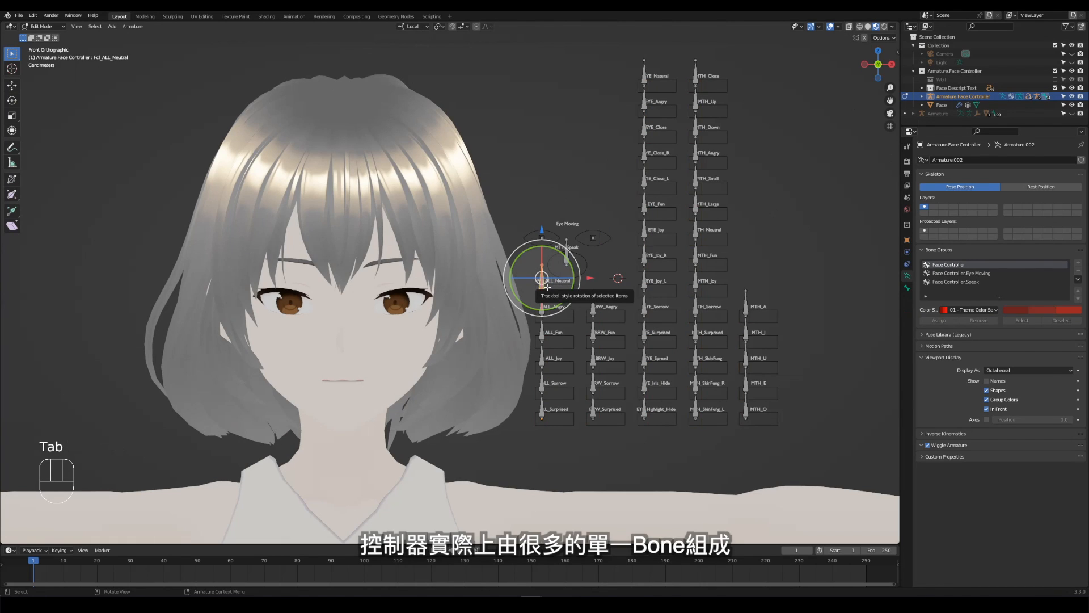
{"action": "key", "text": "g"}
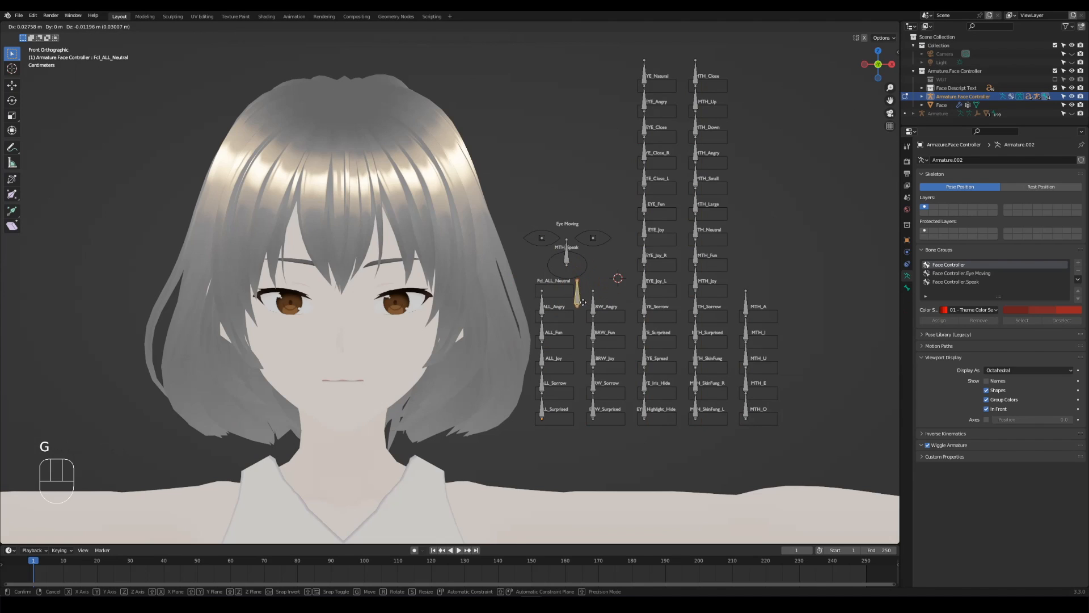
{"action": "right_click", "coordinate": [569, 306]}
Enable the WGT collection to show the controller widget shapes and select the white square
{"action": "left_click", "coordinate": [907, 288]}
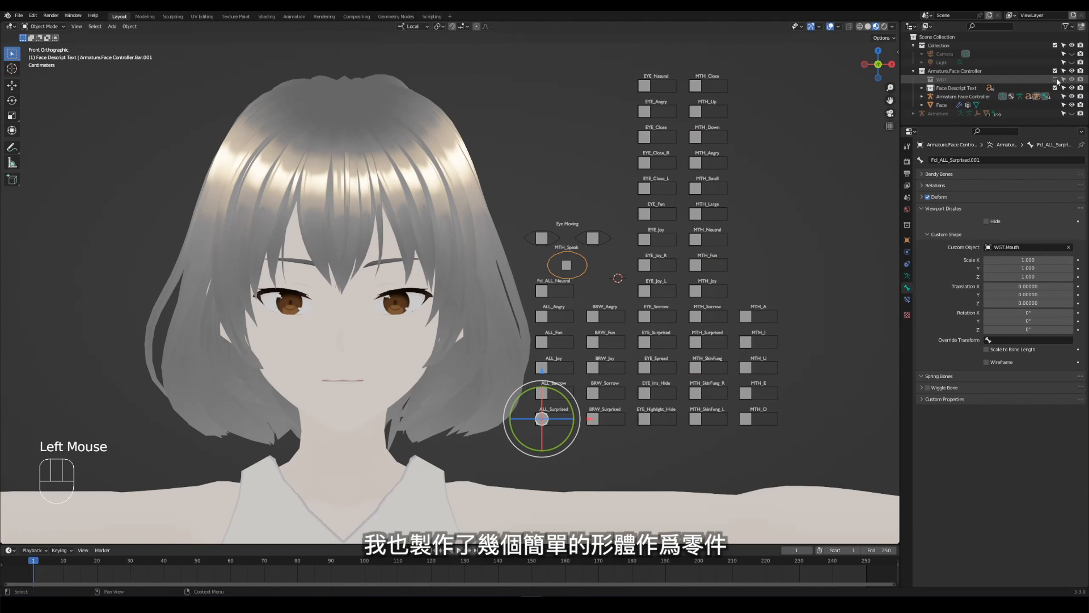
{"action": "left_click", "coordinate": [1055, 80]}
{"action": "middle_click_drag", "start_coordinate": [801, 387], "coordinate": [633, 390], "text": "shift"}
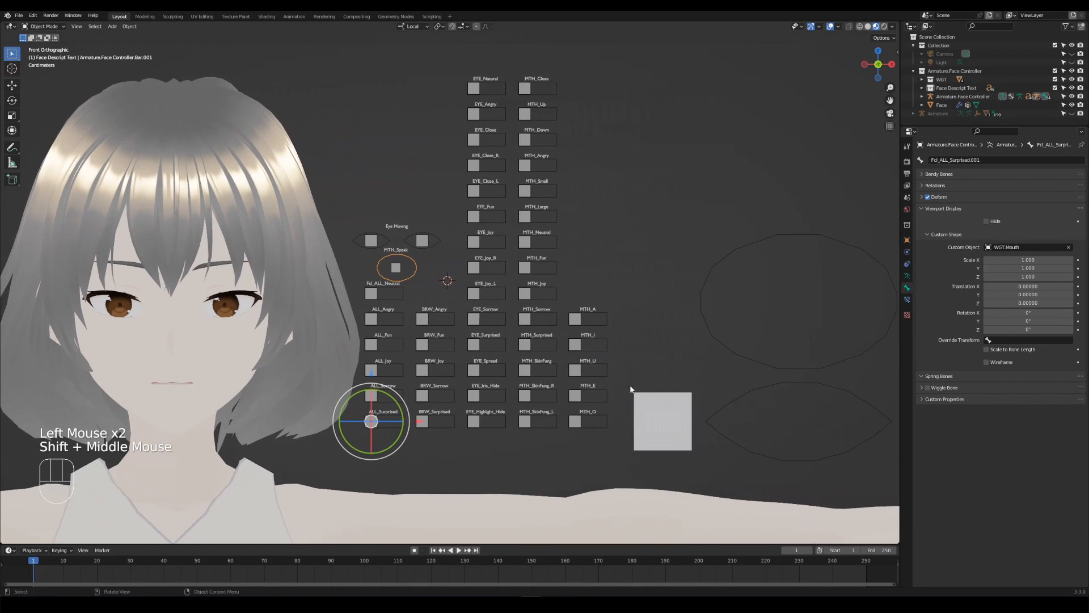
{"action": "left_click", "coordinate": [674, 421]}
Clear the Fcl_ALL_Neutral bone's custom object and reassign it by picking the large white square in the viewport
{"action": "left_click", "coordinate": [371, 292]}
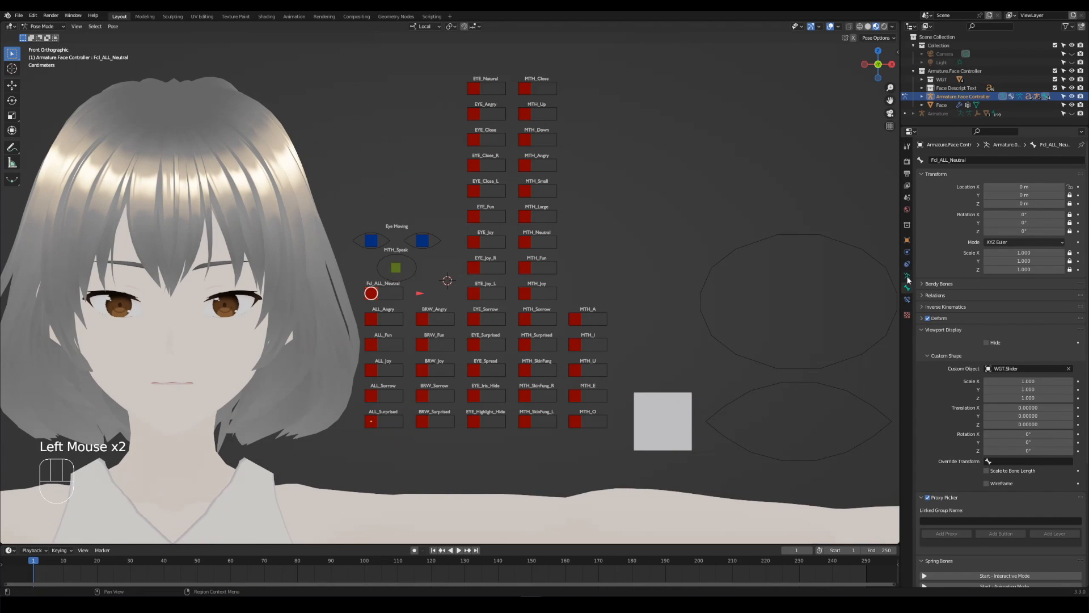
{"action": "left_click", "coordinate": [907, 300]}
{"action": "left_click", "coordinate": [907, 287]}
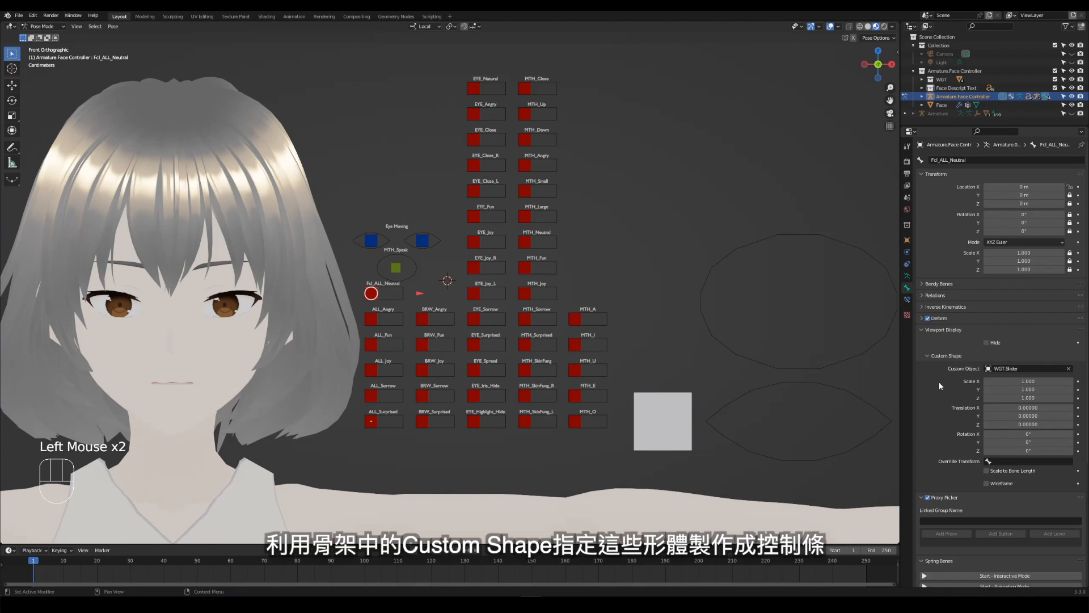
{"action": "left_click", "coordinate": [1069, 369]}
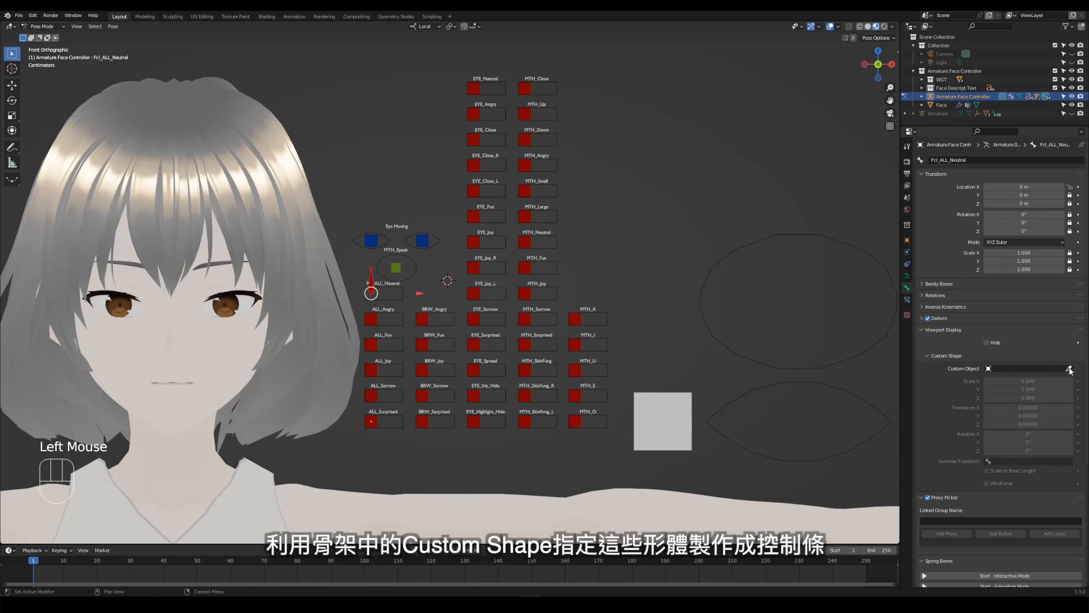
{"action": "left_click", "coordinate": [1068, 369]}
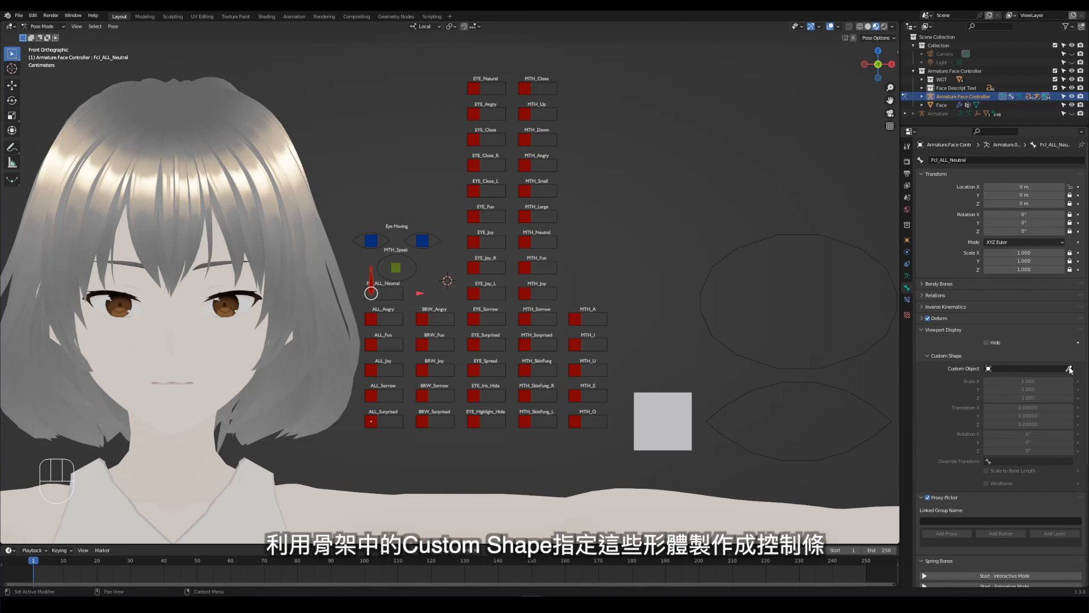
{"action": "left_click", "coordinate": [683, 397]}
{"action": "left_click", "coordinate": [382, 291]}
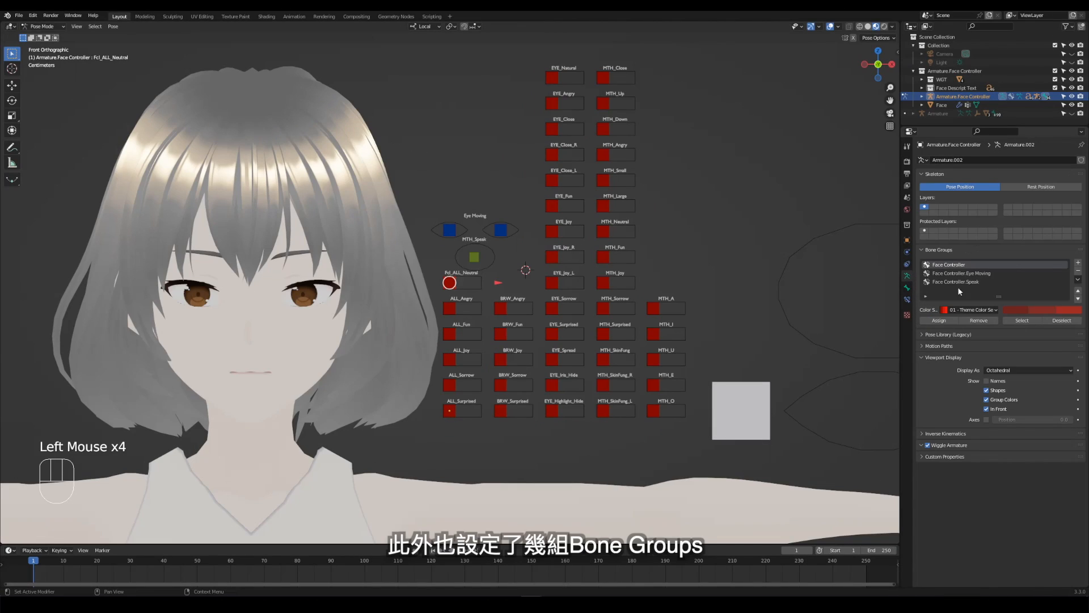
Look through the armature's existing bone groups and add a new one named "test group"
{"action": "left_click", "coordinate": [956, 274]}
{"action": "left_click", "coordinate": [959, 282]}
{"action": "left_click", "coordinate": [965, 265]}
{"action": "left_click", "coordinate": [1077, 264]}
{"action": "double_click", "coordinate": [953, 290]}
{"action": "type", "text": "test group"}
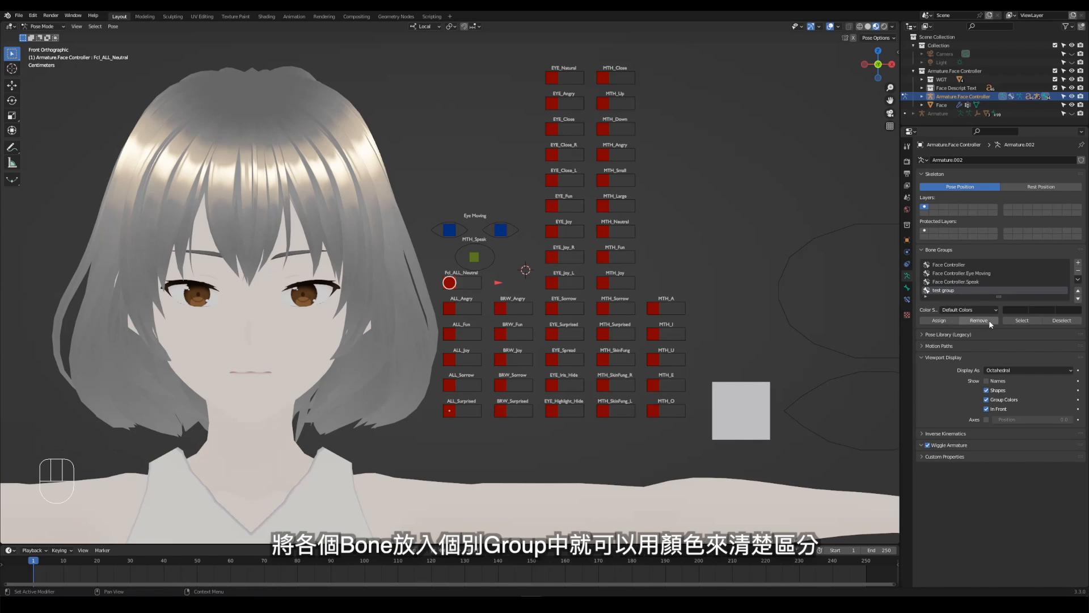
Choose a different colour set for the "test group" bone group
{"action": "left_click", "coordinate": [969, 310]}
{"action": "left_click", "coordinate": [958, 359]}
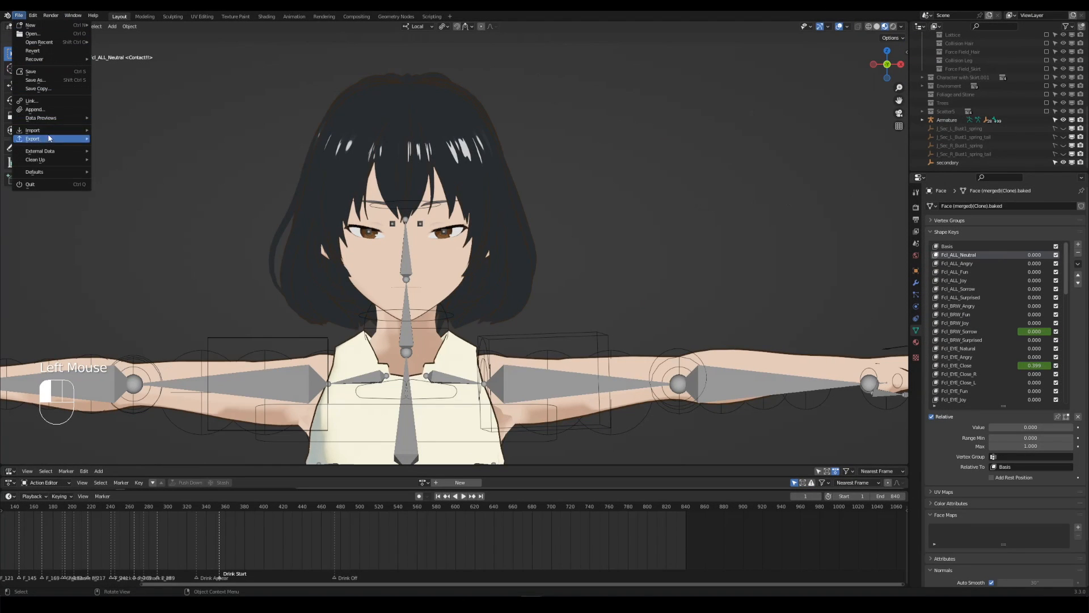
Append the Armature Face Controller collection to the character scene and move its face mesh along X beside the character
{"action": "left_click", "coordinate": [35, 109]}
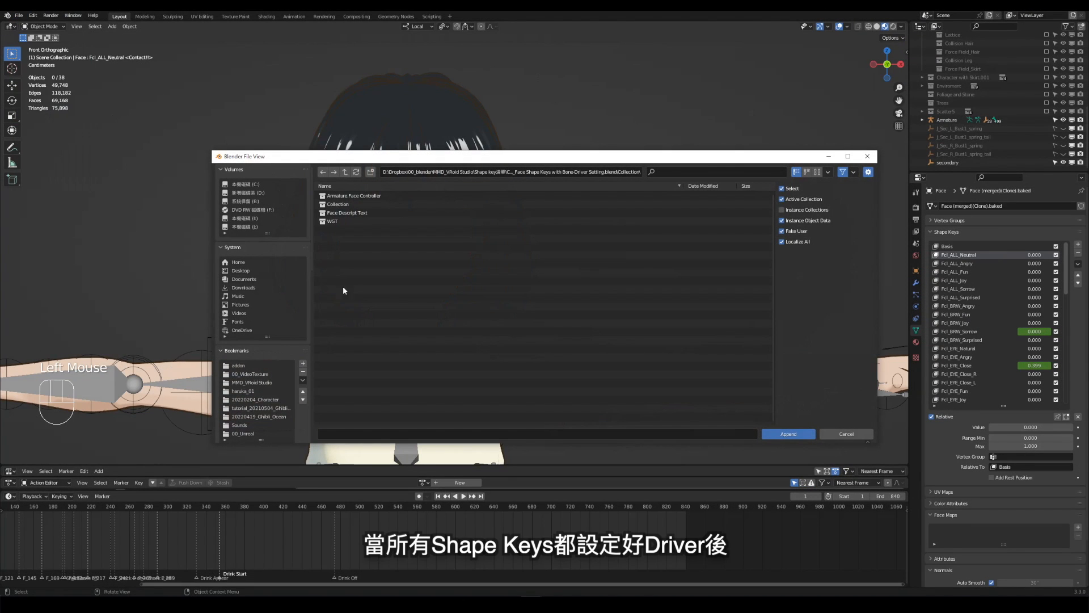
{"action": "left_click", "coordinate": [371, 196]}
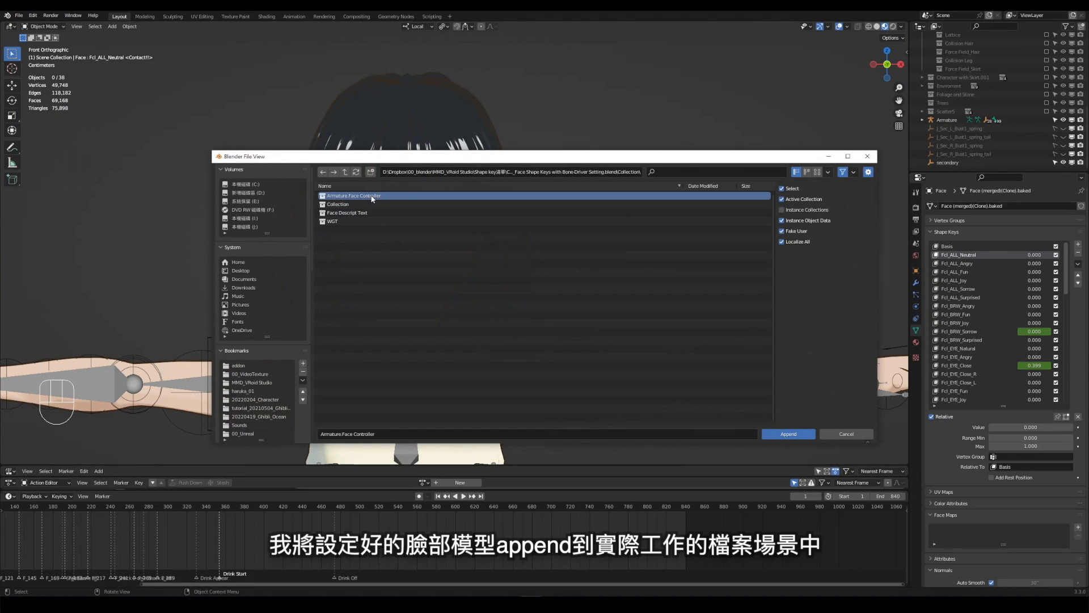
{"action": "left_click", "coordinate": [780, 434]}
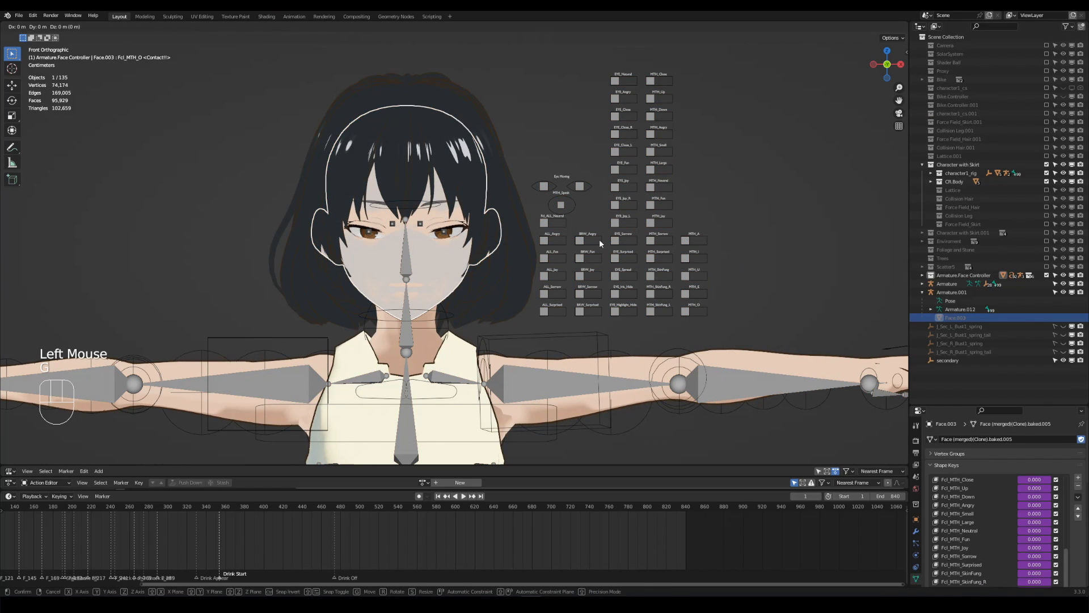
{"action": "key", "text": "g"}
{"action": "key", "text": "x"}
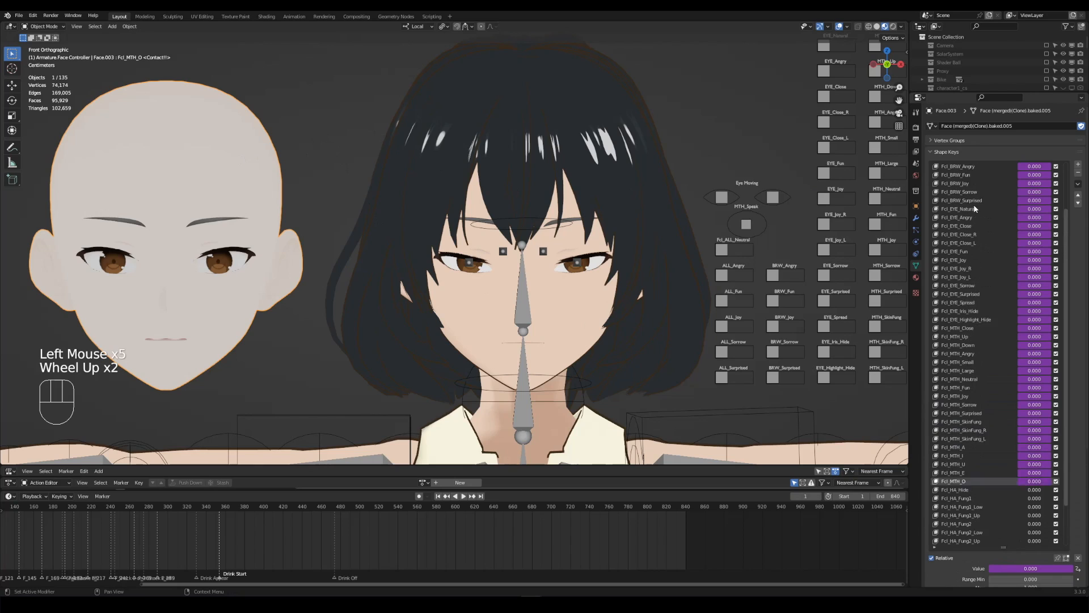
Copy the Fcl_ALL_Neutral driver from the appended face and paste it onto the same shape key of the character's face
{"action": "scroll", "coordinate": [974, 205], "scroll_direction": "up", "scroll_amount": 6}
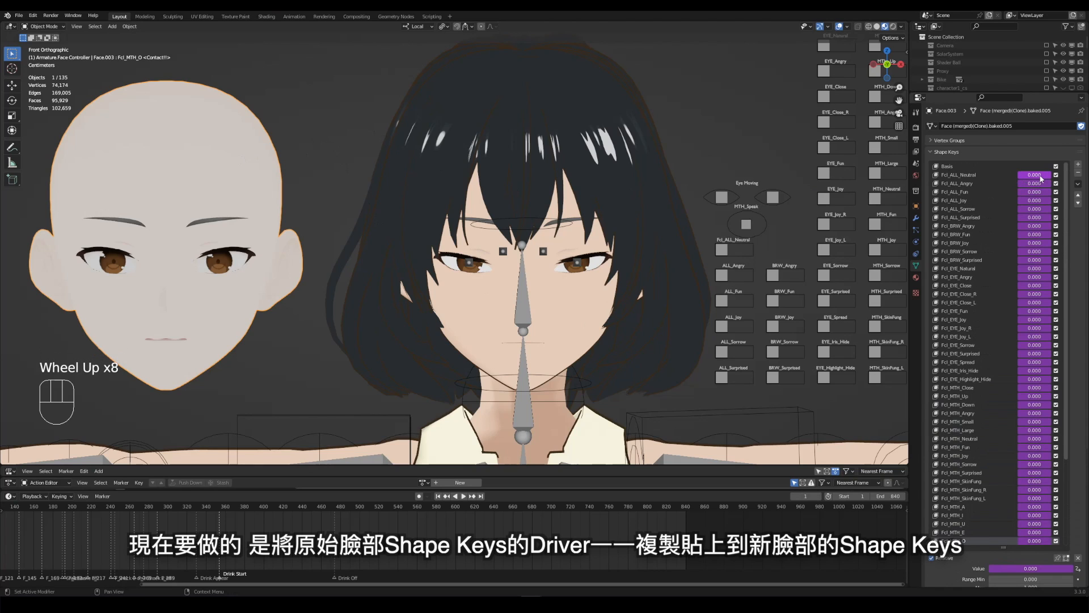
{"action": "right_click", "coordinate": [1041, 178]}
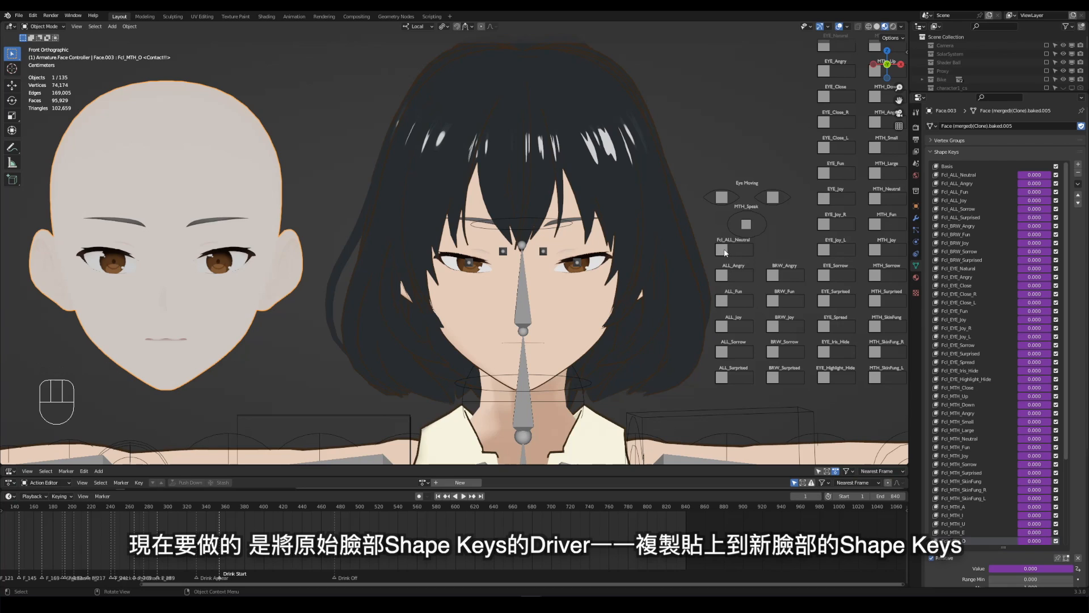
{"action": "left_click", "coordinate": [587, 305]}
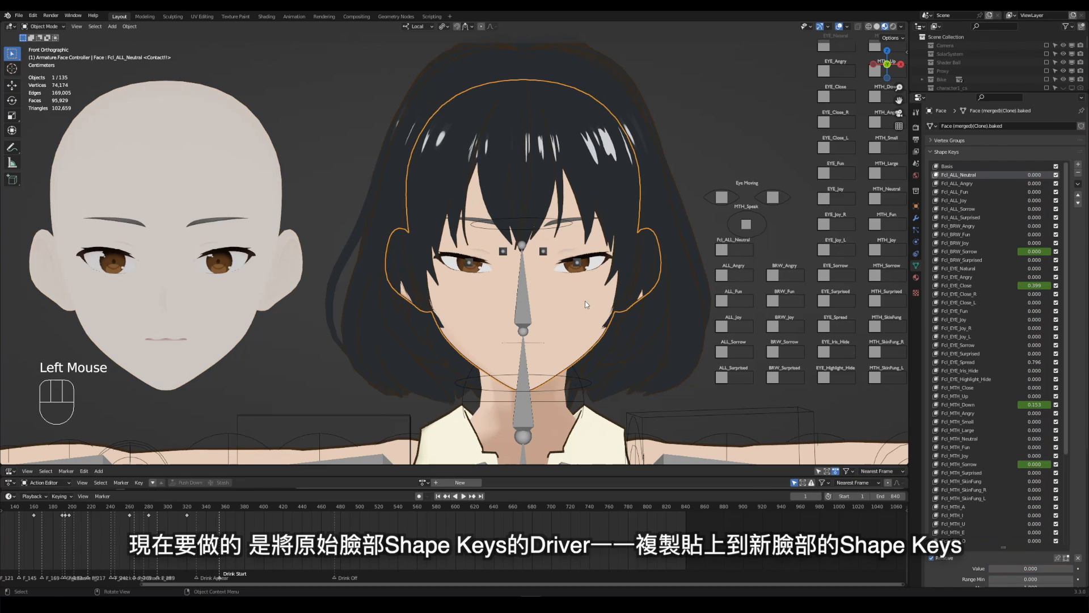
{"action": "right_click", "coordinate": [1033, 180]}
{"action": "left_click", "coordinate": [1010, 200]}
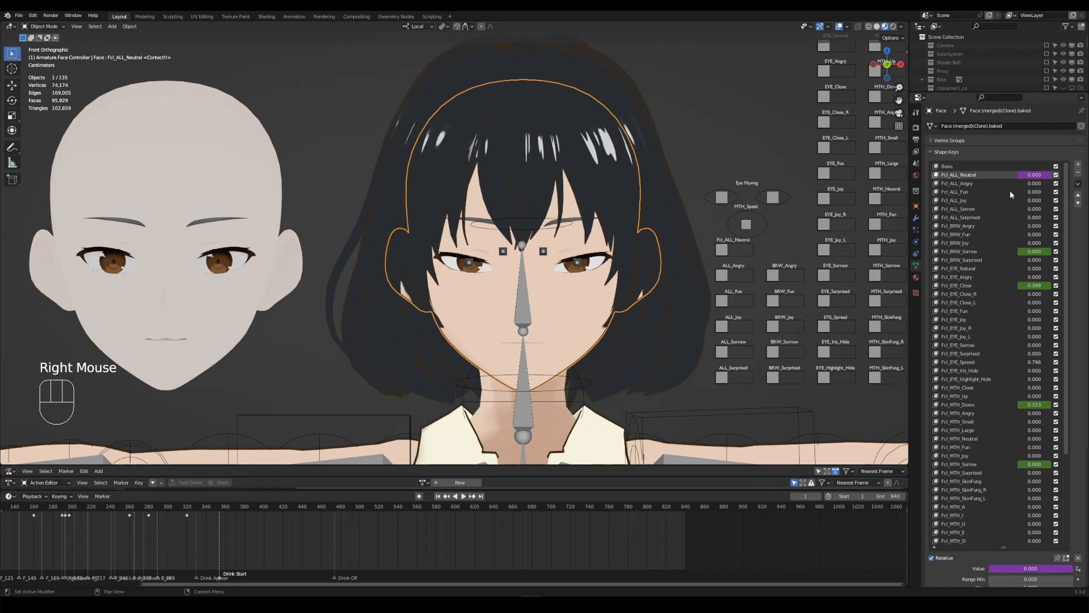
{"action": "left_click", "coordinate": [723, 248]}
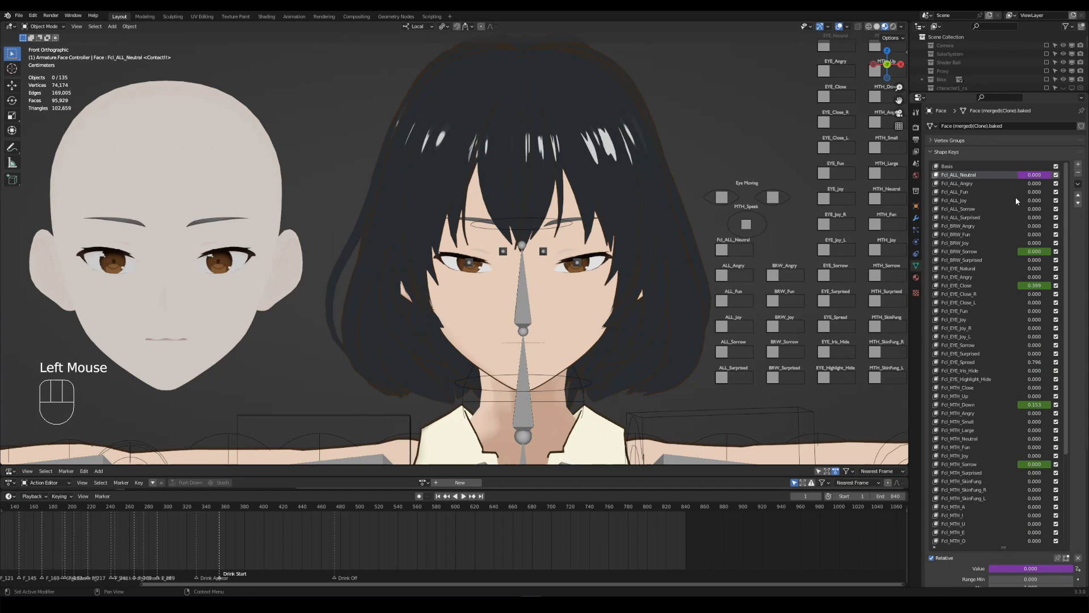
Copy the Fcl_ALL_Angry driver from the appended face and paste it onto the character face's matching shape key
{"action": "left_click", "coordinate": [164, 272]}
{"action": "right_click", "coordinate": [1026, 184]}
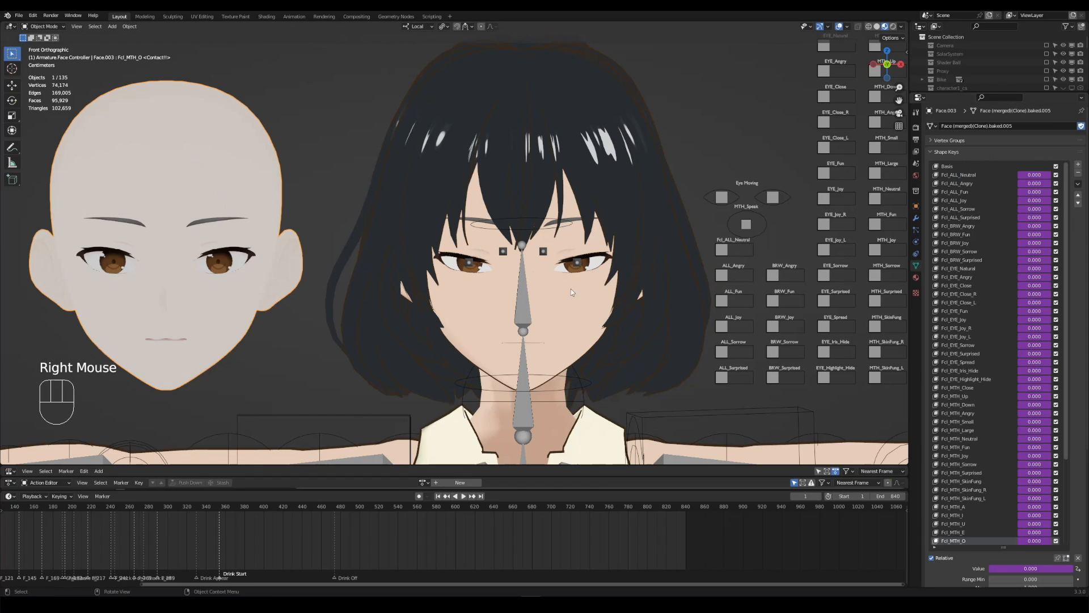
{"action": "left_click", "coordinate": [570, 312]}
{"action": "right_click", "coordinate": [1023, 204]}
{"action": "left_click", "coordinate": [751, 258]}
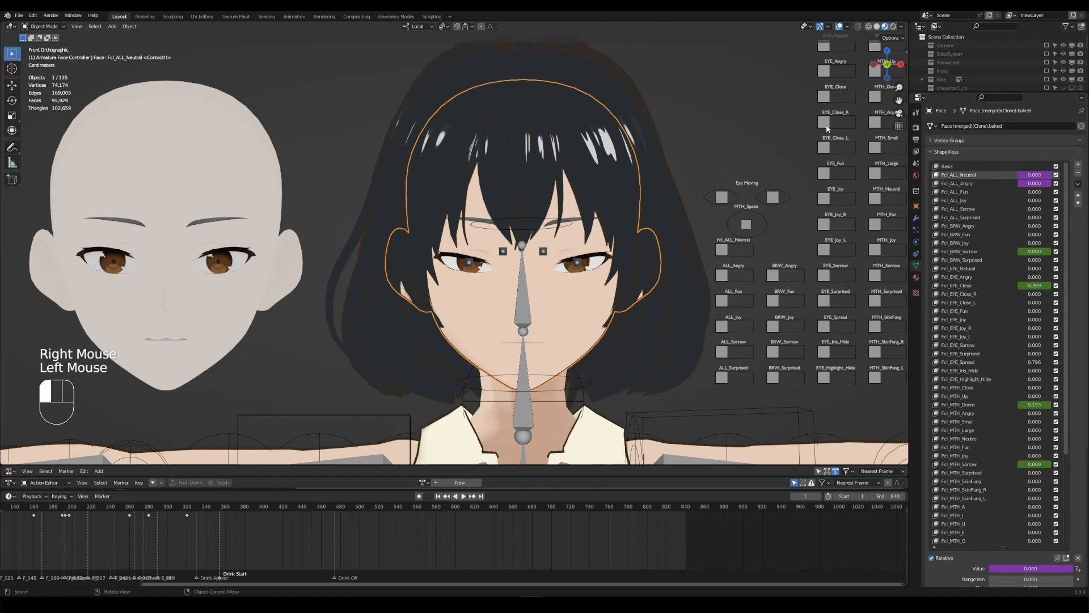
Try moving the controller's Fcl_ALL_Neutral bone in Pose Mode to test both faces, and undo the moves
{"action": "left_click", "coordinate": [724, 278]}
{"action": "key", "text": "ctrl+Tab"}
{"action": "left_click_drag", "start_coordinate": [725, 252], "coordinate": [768, 251]}
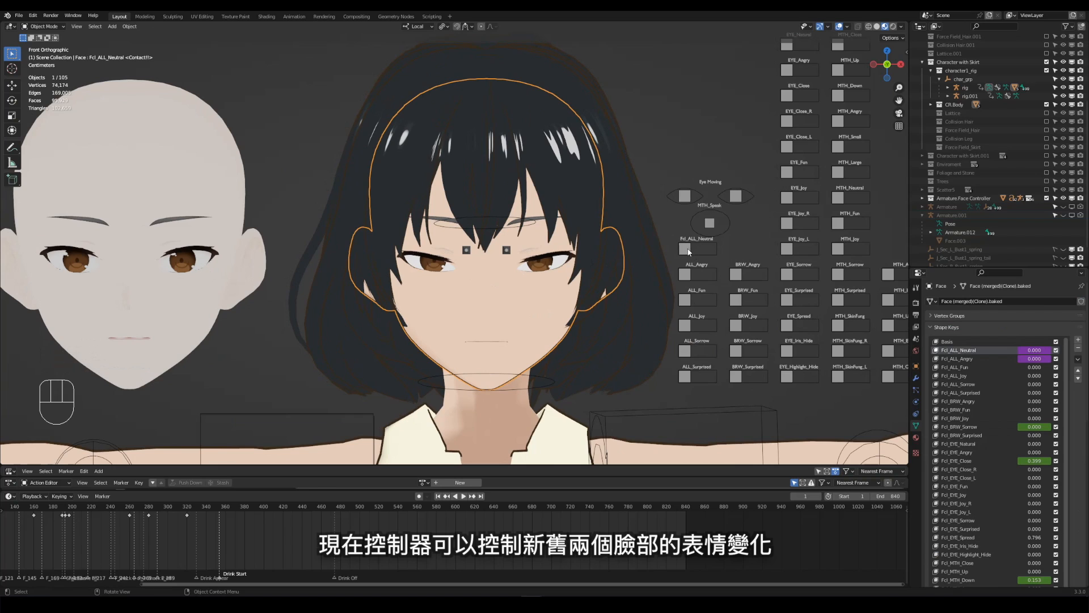
{"action": "left_click", "coordinate": [687, 250]}
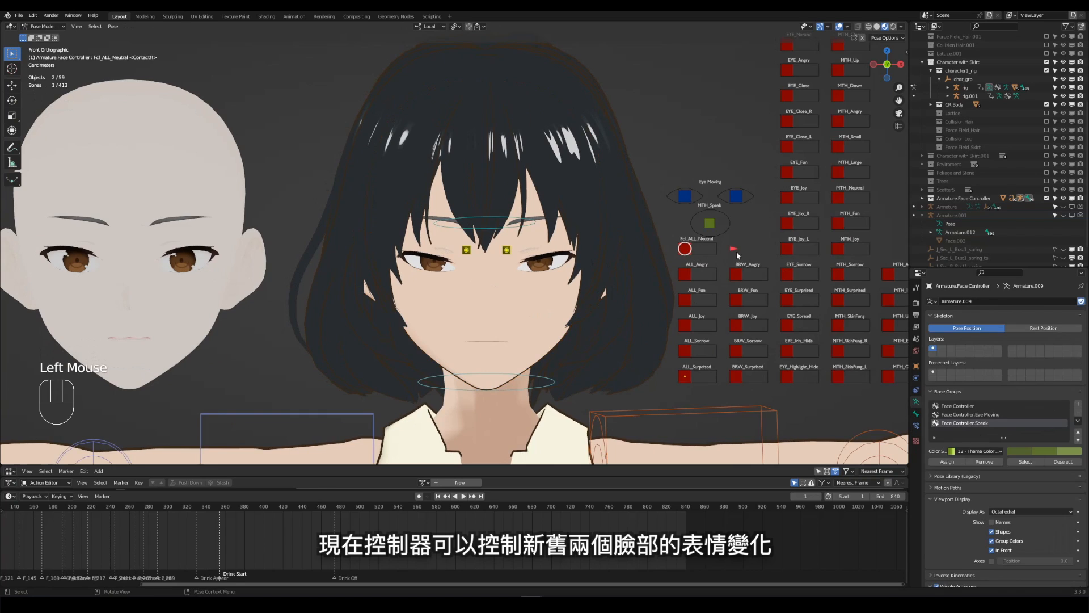
{"action": "left_click_drag", "start_coordinate": [684, 249], "coordinate": [704, 275]}
{"action": "key", "text": "ctrl+z"}
{"action": "key", "text": "ctrl+z"}
Clear the keyframes from the character face's Fcl_BRW_Sorrow, Fcl_EYE_Close, Fcl_MTH_Down and Fcl_MTH_Sorrow shape keys
{"action": "left_click", "coordinate": [457, 346]}
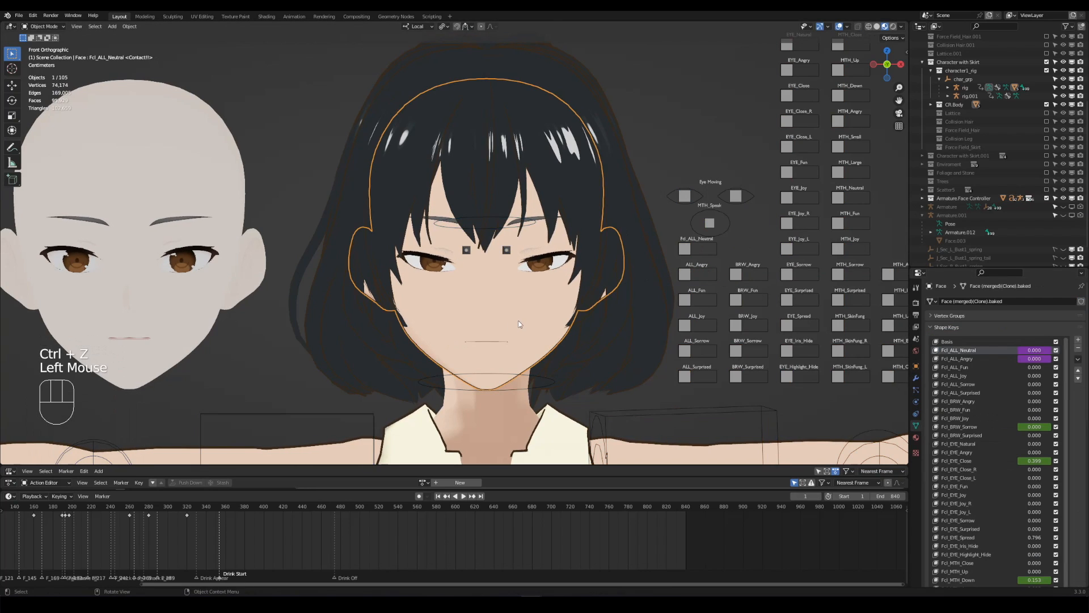
{"action": "right_click", "coordinate": [1042, 428]}
{"action": "left_click", "coordinate": [1030, 442]}
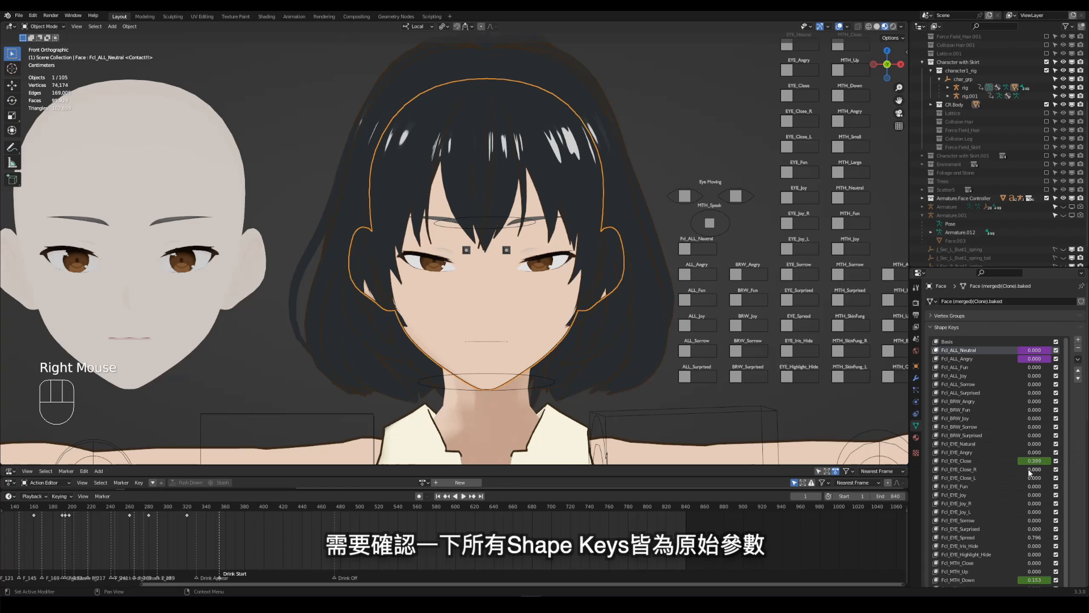
{"action": "right_click", "coordinate": [1030, 463]}
{"action": "left_click", "coordinate": [1036, 472]}
{"action": "scroll", "coordinate": [1037, 472], "scroll_direction": "down", "scroll_amount": 4}
{"action": "right_click", "coordinate": [1041, 462]}
{"action": "left_click", "coordinate": [1042, 464]}
{"action": "scroll", "coordinate": [1039, 483], "scroll_direction": "down", "scroll_amount": 2}
{"action": "right_click", "coordinate": [1036, 520]}
{"action": "left_click", "coordinate": [1027, 503]}
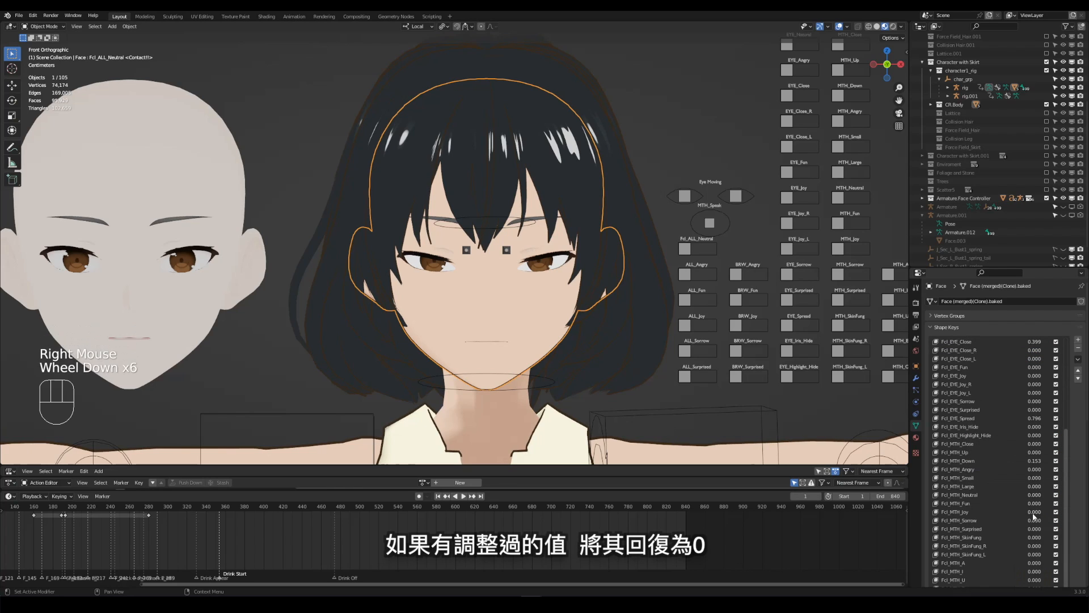
Reset the character face's Fcl_EYE_Close, Fcl_EYE_Spread and Fcl_MTH_Down shape key values to 0
{"action": "left_click_drag", "start_coordinate": [1001, 267], "coordinate": [1004, 62]}
{"action": "right_click", "coordinate": [1035, 512]}
{"action": "left_click", "coordinate": [1012, 504]}
{"action": "left_click", "coordinate": [975, 214]}
{"action": "left_click_drag", "start_coordinate": [1035, 540], "coordinate": [989, 540]}
{"action": "left_click", "coordinate": [998, 256]}
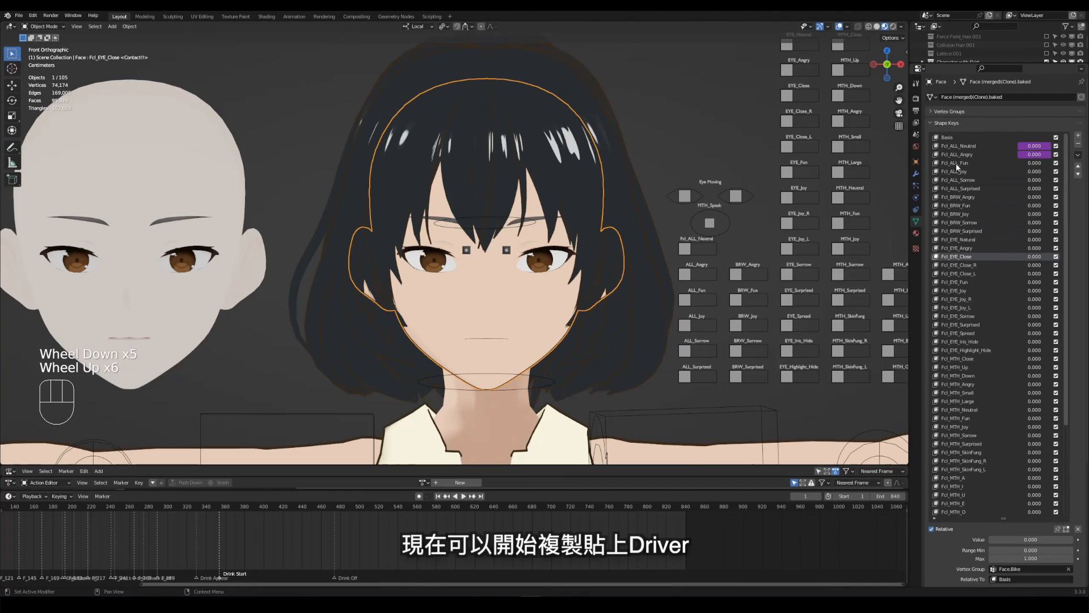
Copy the Fcl_ALL_Fun driver from the appended face to the character face's Fcl_ALL_Fun shape key
{"action": "left_click", "coordinate": [957, 163]}
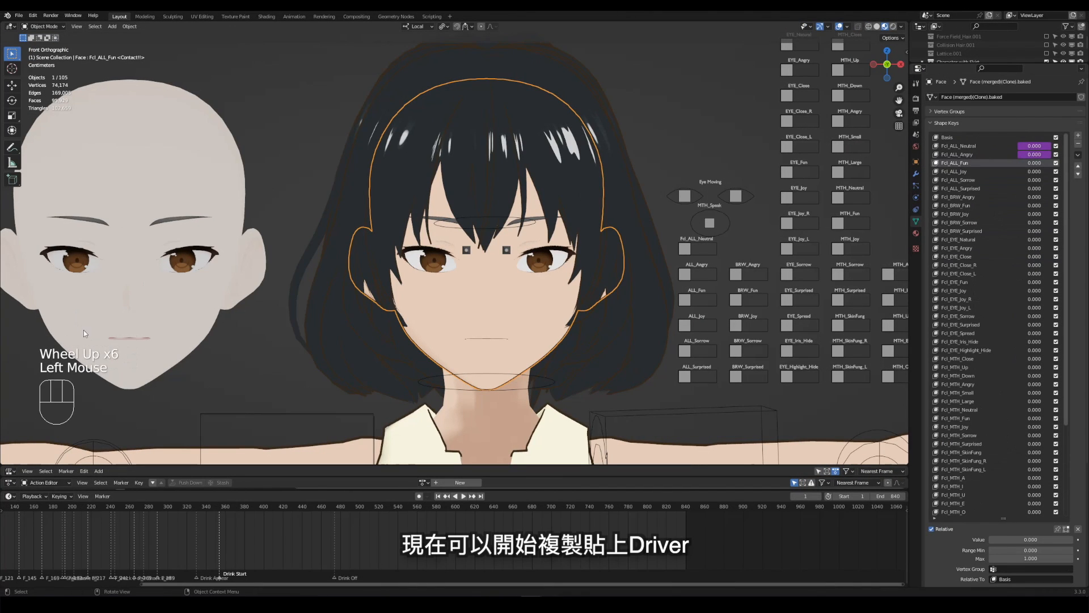
{"action": "left_click", "coordinate": [194, 324]}
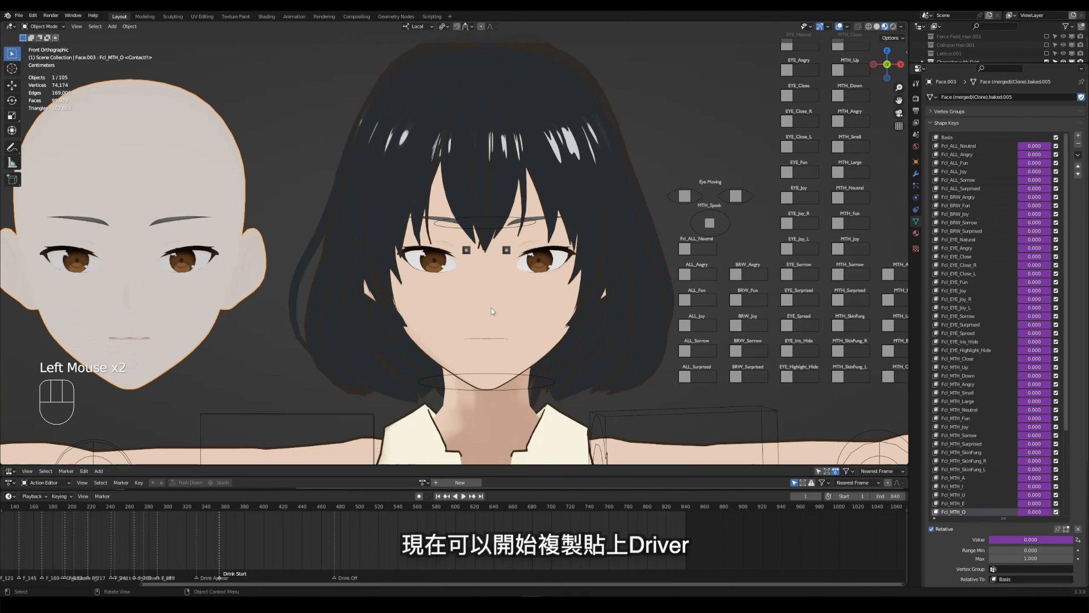
{"action": "right_click", "coordinate": [1027, 165]}
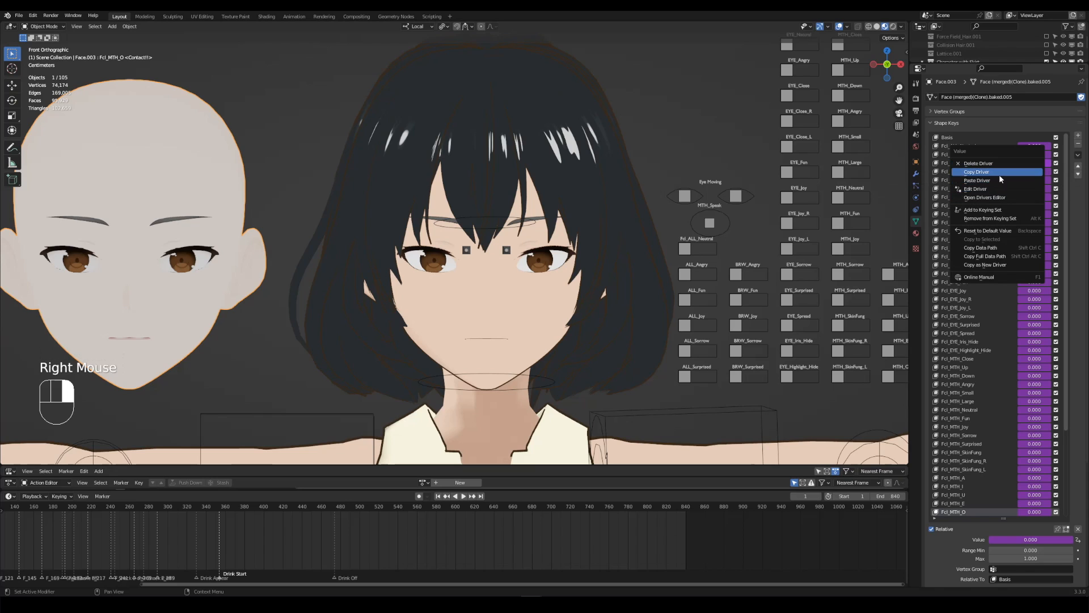
{"action": "left_click", "coordinate": [545, 337]}
{"action": "right_click", "coordinate": [1032, 165]}
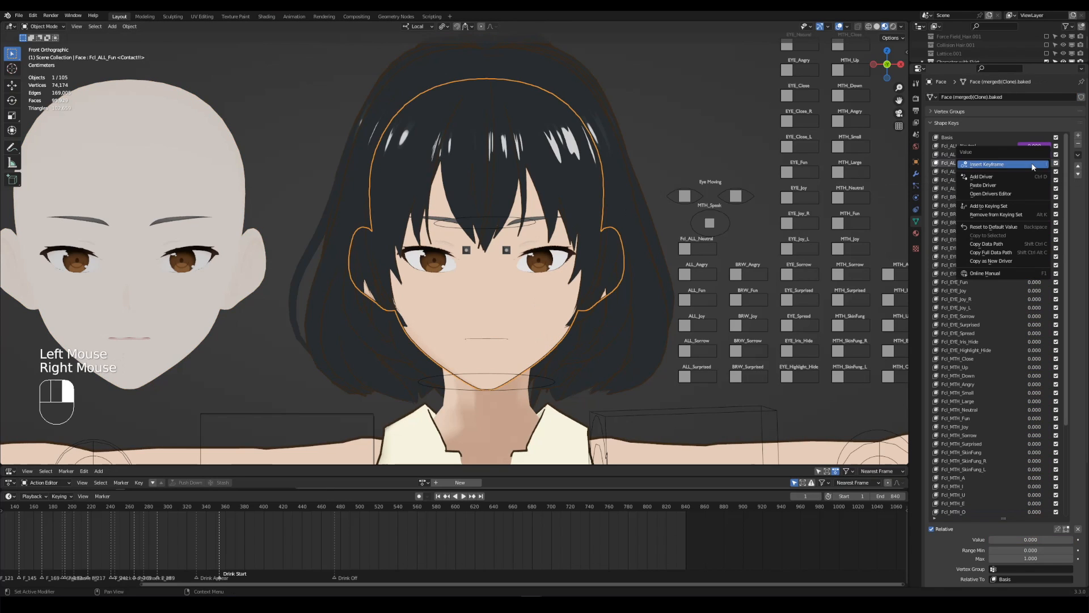
{"action": "left_click", "coordinate": [998, 185]}
Copy the Fcl_ALL_Joy driver from the appended face to the character face's Fcl_ALL_Joy shape key
{"action": "left_click", "coordinate": [196, 330]}
{"action": "right_click", "coordinate": [1029, 172]}
{"action": "left_click", "coordinate": [1029, 172]}
{"action": "left_click", "coordinate": [545, 337]}
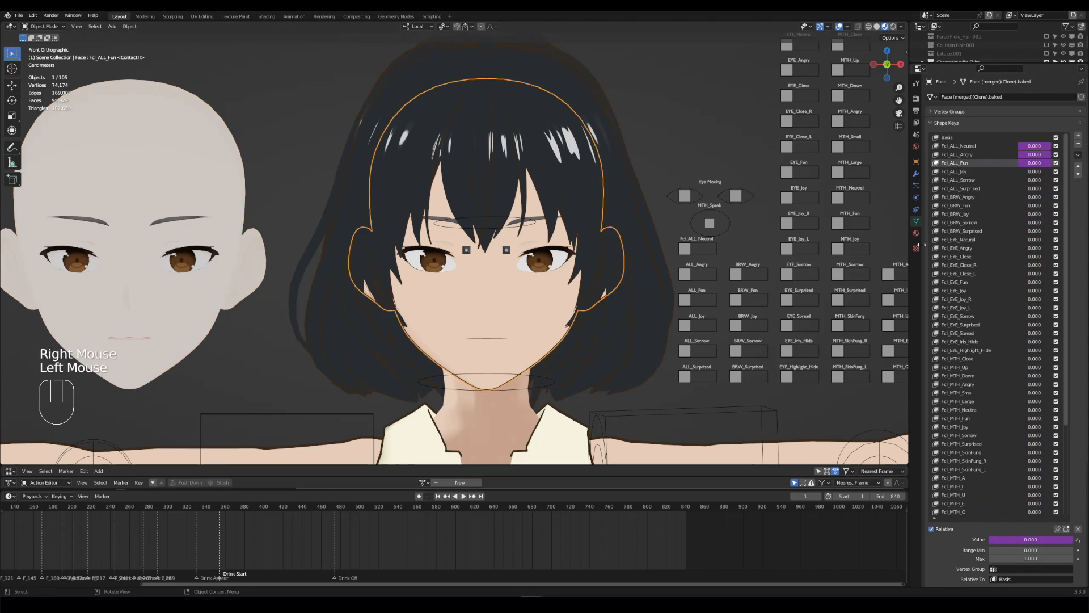
{"action": "right_click", "coordinate": [1037, 173]}
Copy the Fcl_ALL_Sorrow driver from the appended face to the character face's Fcl_ALL_Sorrow shape key
{"action": "left_click", "coordinate": [196, 332]}
{"action": "right_click", "coordinate": [197, 332]}
{"action": "right_click", "coordinate": [1033, 180]}
{"action": "left_click", "coordinate": [1030, 173]}
{"action": "left_click", "coordinate": [545, 337]}
{"action": "right_click", "coordinate": [1034, 182]}
{"action": "left_click", "coordinate": [1011, 198]}
Copy the Fcl_ALL_Surprised driver from the appended face to the character face's Fcl_ALL_Surprised shape key
{"action": "left_click", "coordinate": [196, 333]}
{"action": "right_click", "coordinate": [1030, 190]}
{"action": "left_click", "coordinate": [1029, 180]}
{"action": "left_click", "coordinate": [544, 337]}
{"action": "right_click", "coordinate": [1032, 189]}
{"action": "left_click", "coordinate": [1015, 212]}
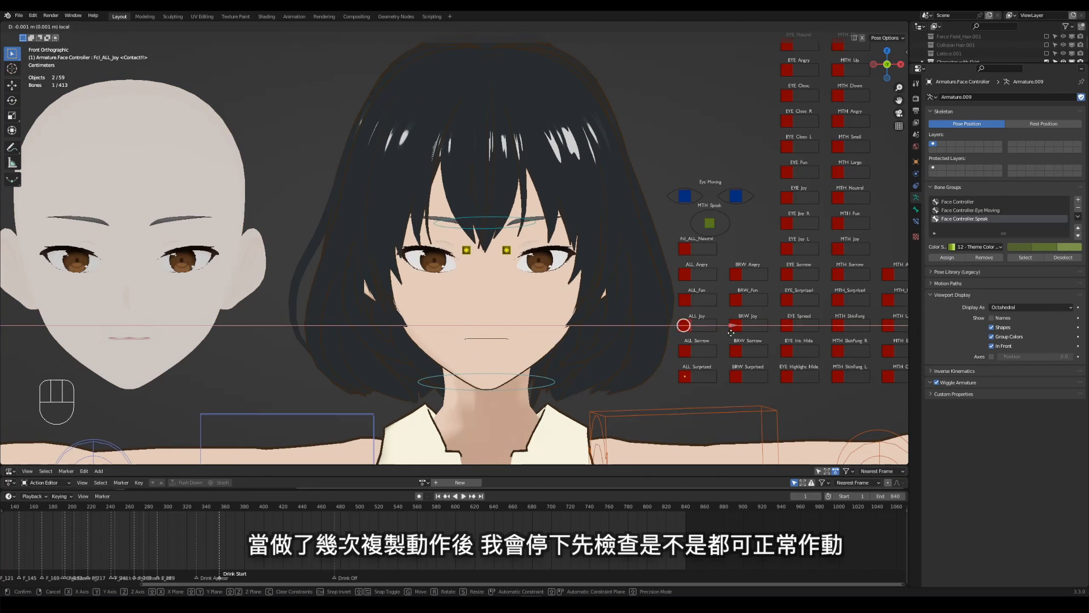
Try moving the ALL_Joy, ALL_Sorrow and ALL_Surprised controller bones to test the pasted drivers, and undo the moves
{"action": "left_click_drag", "start_coordinate": [754, 337], "coordinate": [769, 376]}
{"action": "key", "text": "ctrl+z"}
{"action": "left_click", "coordinate": [685, 350]}
{"action": "left_click", "coordinate": [687, 377]}
{"action": "left_click", "coordinate": [686, 351]}
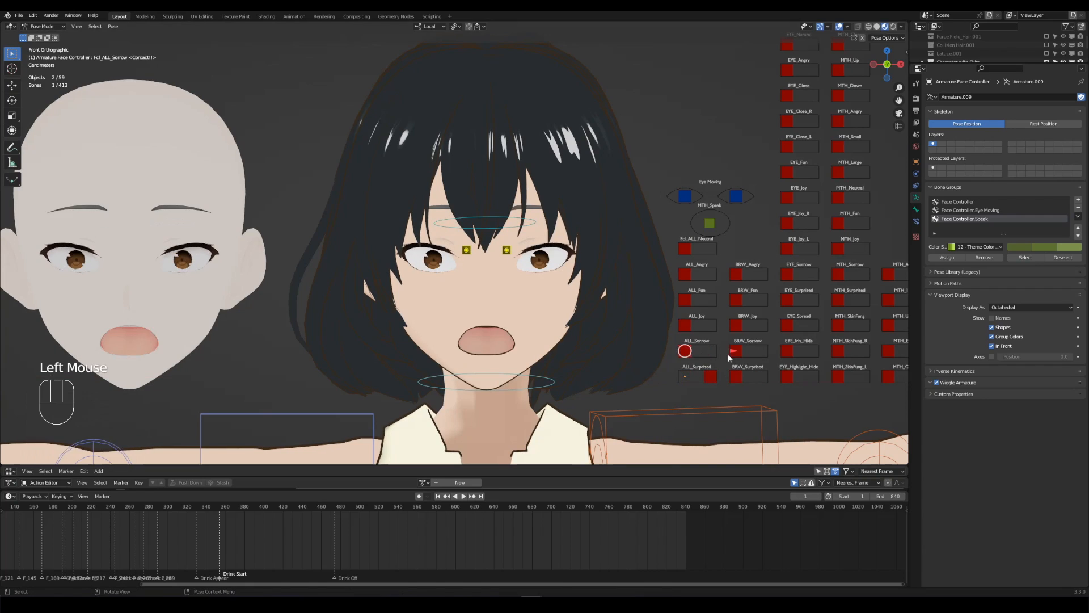
{"action": "key", "text": "ctrl+z"}
{"action": "key", "text": "ctrl+z"}
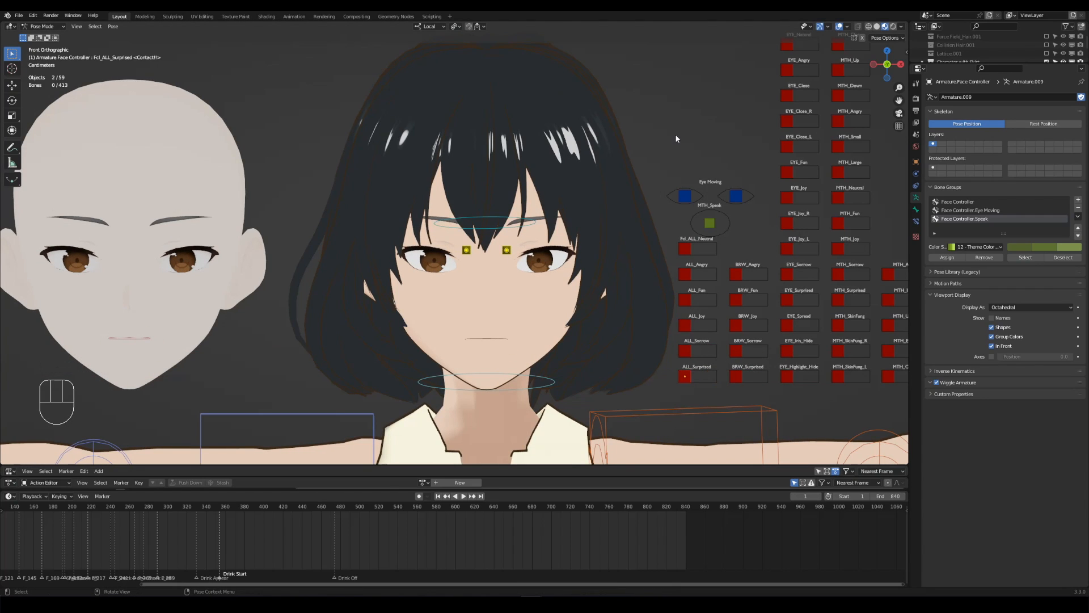
Add a Copy Location bone constraint to the character rig's right eye bone, J_Adj_R_FaceEye
{"action": "left_click", "coordinate": [467, 251]}
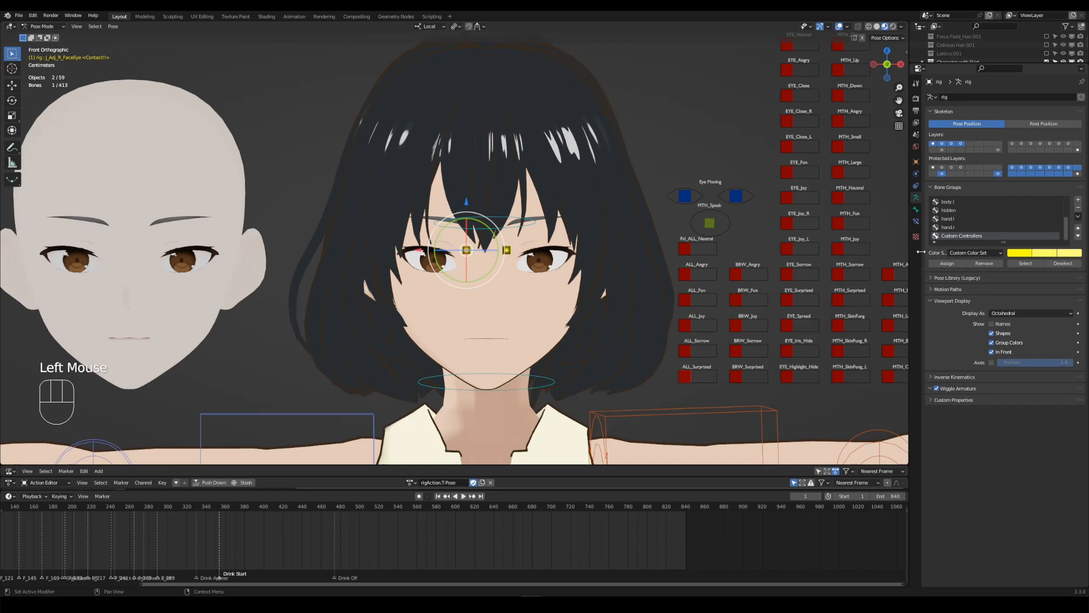
{"action": "left_click", "coordinate": [916, 221]}
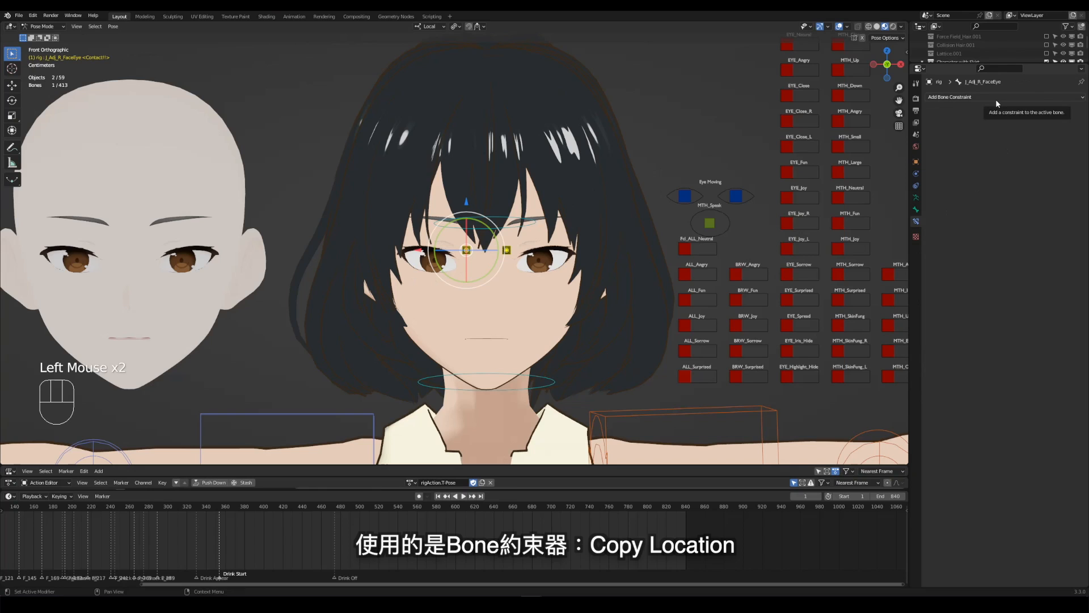
{"action": "left_click", "coordinate": [467, 251]}
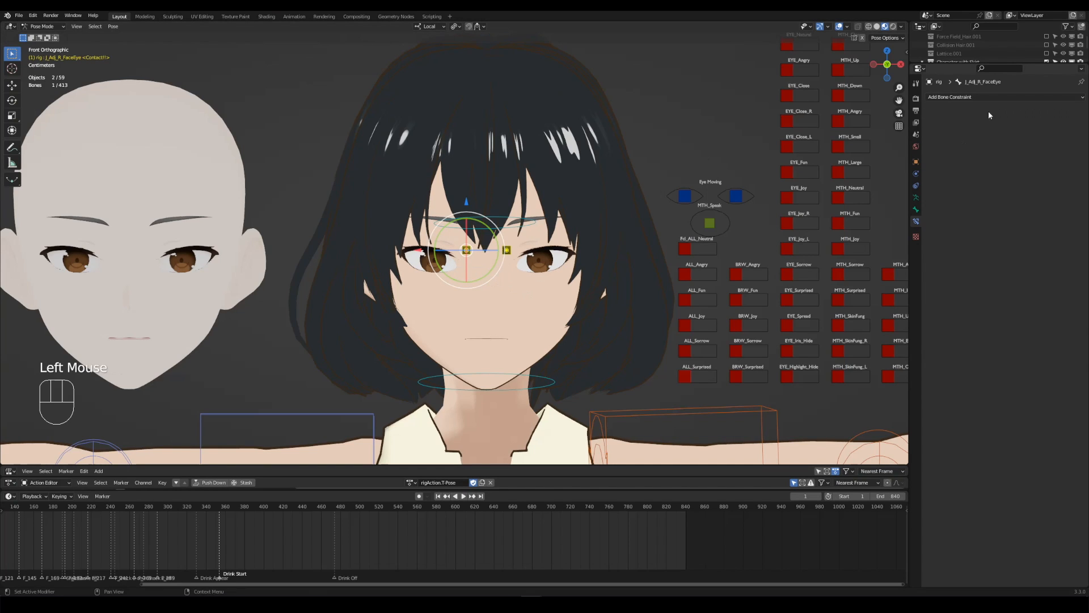
{"action": "left_click", "coordinate": [1000, 98]}
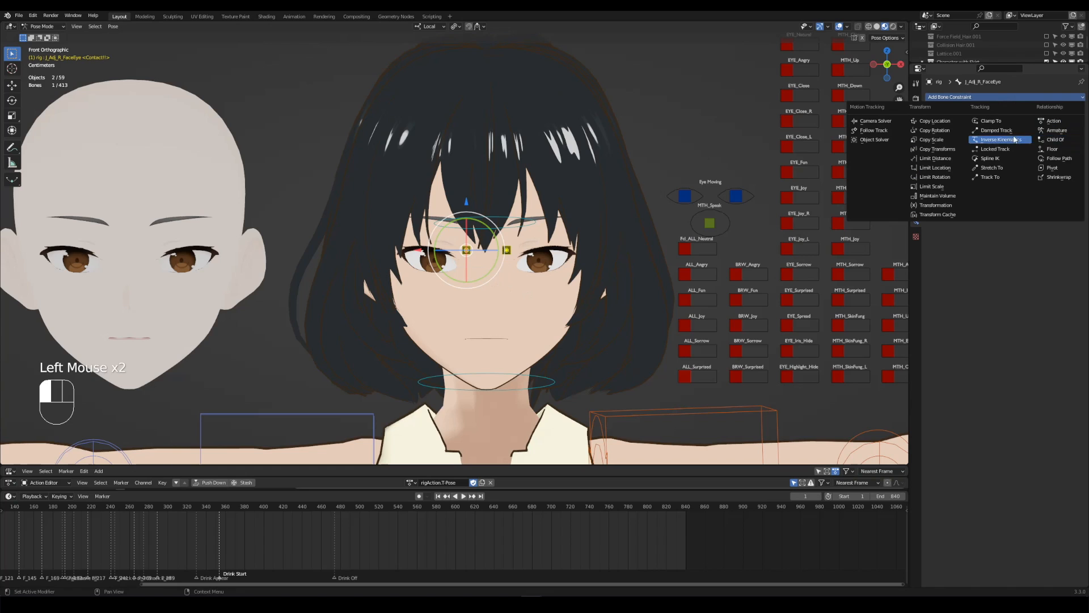
{"action": "left_click", "coordinate": [934, 123]}
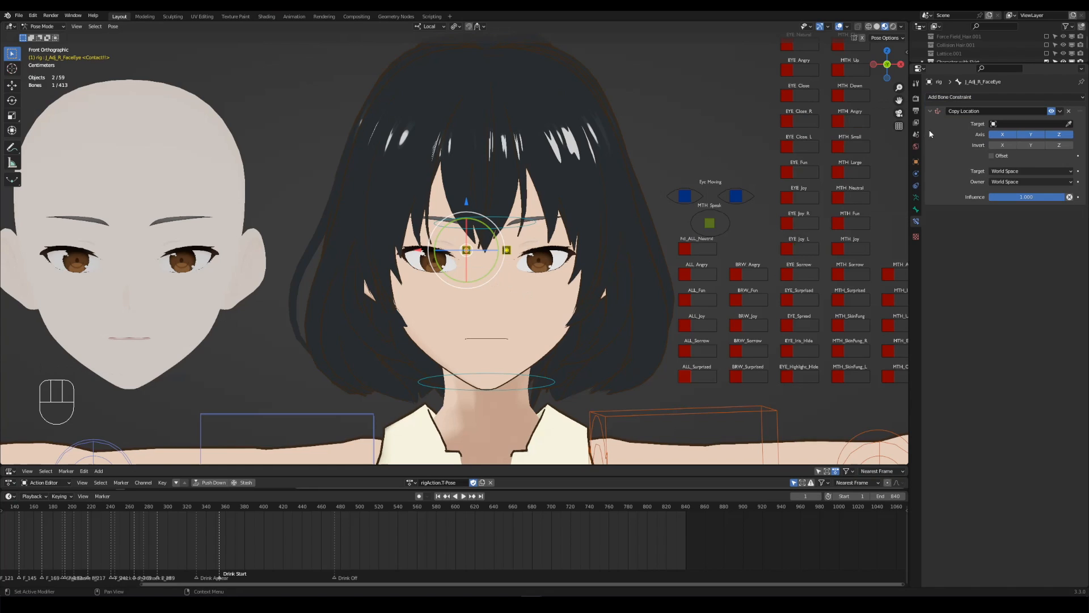
Set the Copy Location target to Armature.Face Controller with the bone Eye Moving.R
{"action": "left_click", "coordinate": [1069, 126]}
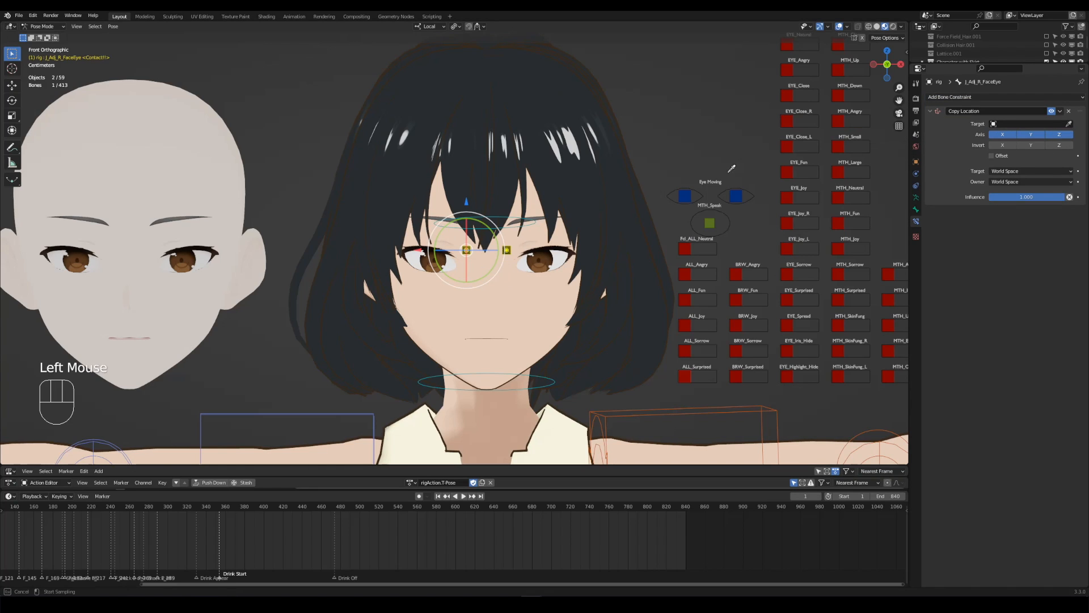
{"action": "left_click", "coordinate": [687, 247]}
{"action": "left_click", "coordinate": [1030, 134]}
{"action": "type", "text": "eye"}
{"action": "left_click", "coordinate": [1010, 155]}
Set both the target and owner spaces of the Copy Location constraint to Local Space
{"action": "left_click", "coordinate": [1027, 191]}
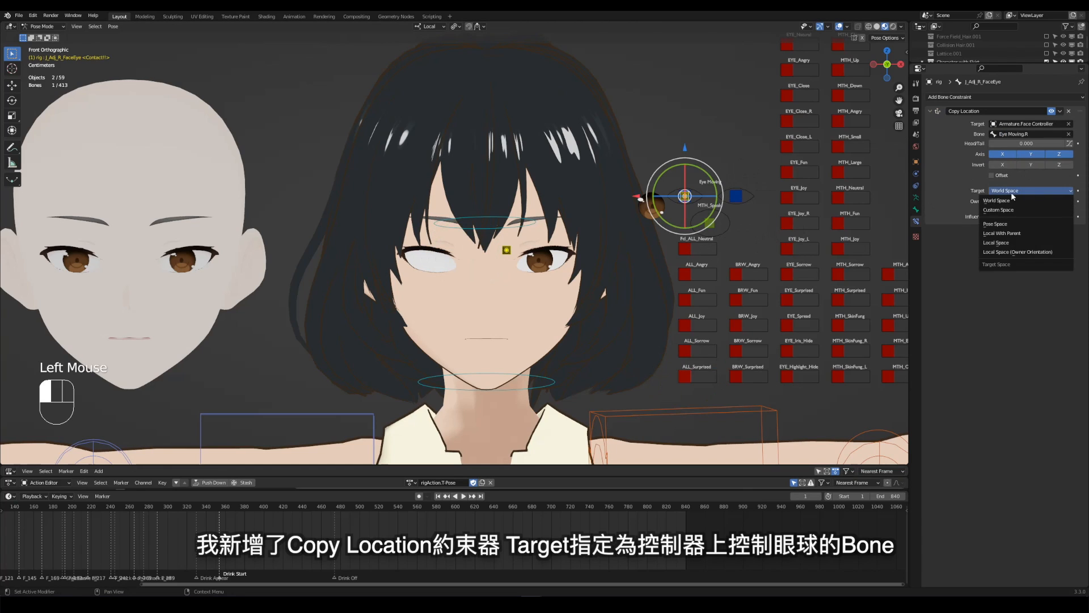
{"action": "left_click", "coordinate": [1008, 243]}
{"action": "left_click", "coordinate": [1021, 202]}
{"action": "left_click", "coordinate": [1016, 252]}
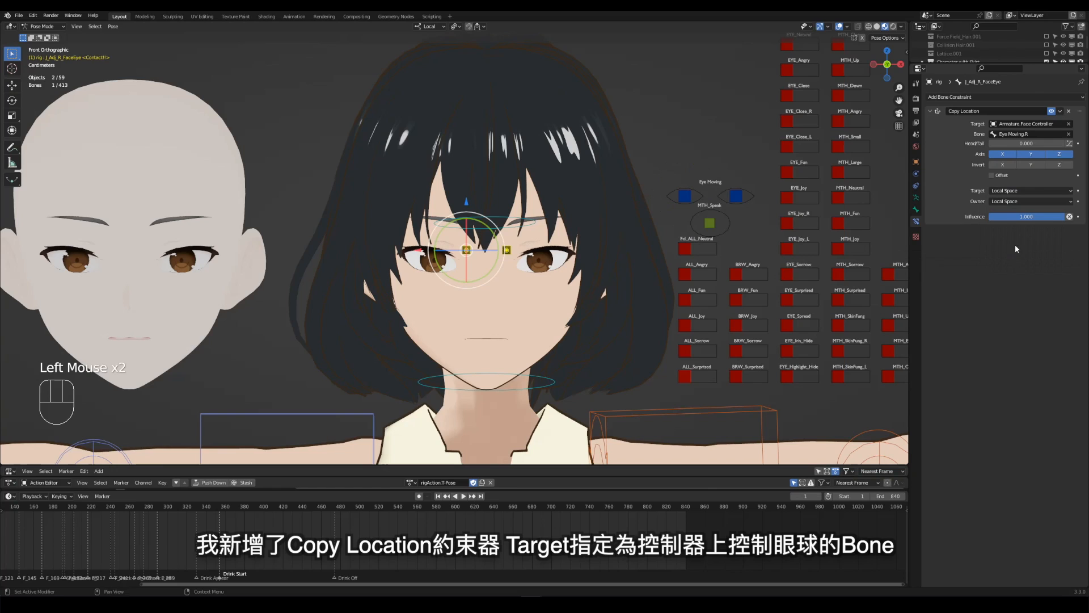
Try moving the Eye Moving.R controller bone to test the right eye, and undo the move
{"action": "left_click", "coordinate": [686, 196]}
{"action": "left_click_drag", "start_coordinate": [686, 197], "coordinate": [688, 195]}
{"action": "key", "text": "ctrl+z"}
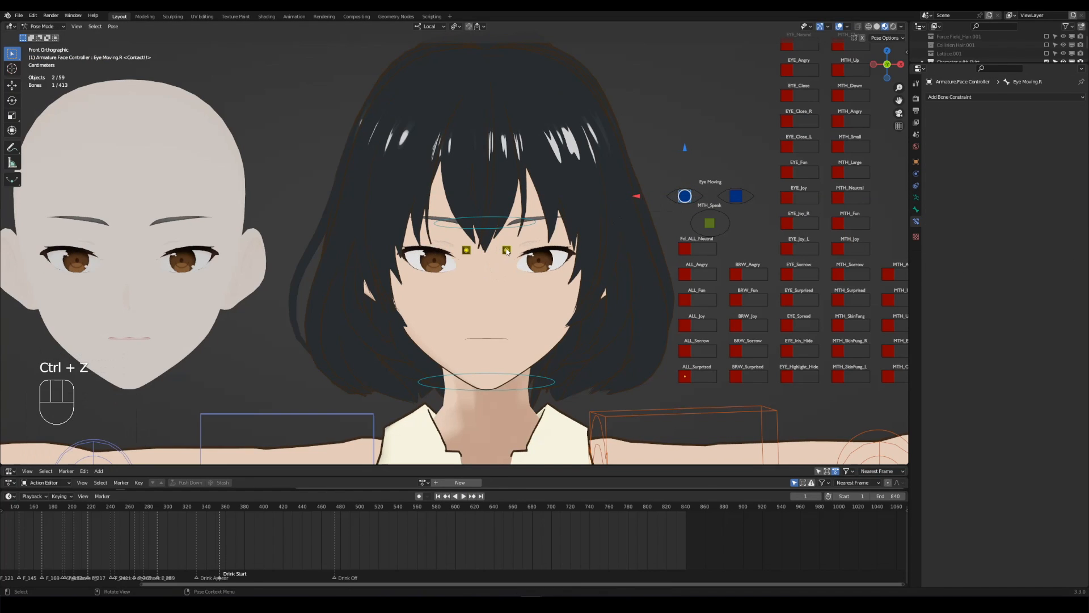
{"action": "left_click", "coordinate": [466, 249]}
{"action": "right_click", "coordinate": [465, 251]}
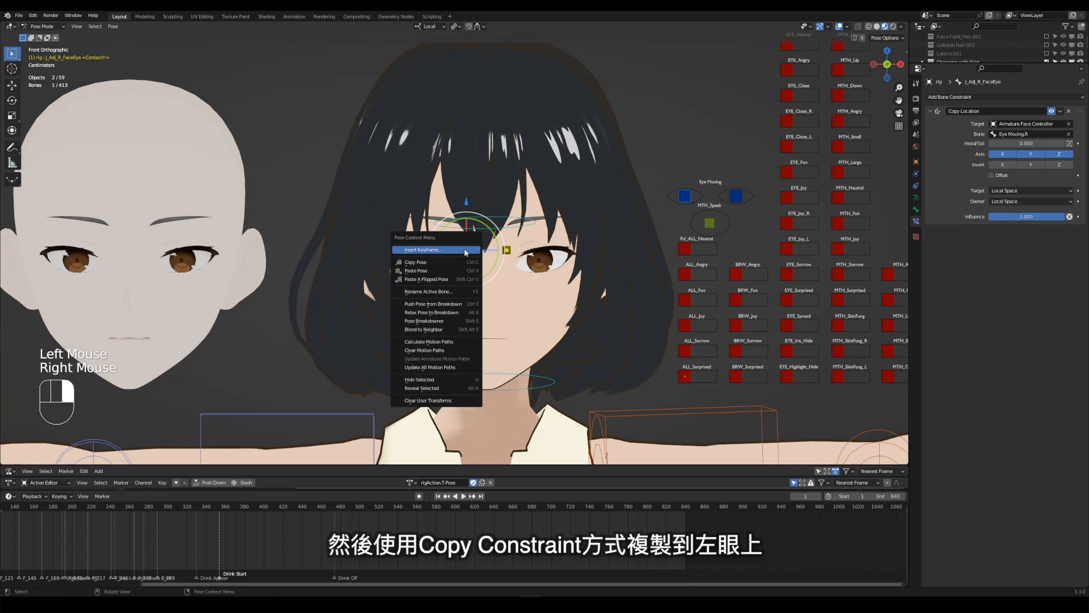
{"action": "key", "text": "ctrl+c"}
{"action": "left_click", "coordinate": [460, 347]}
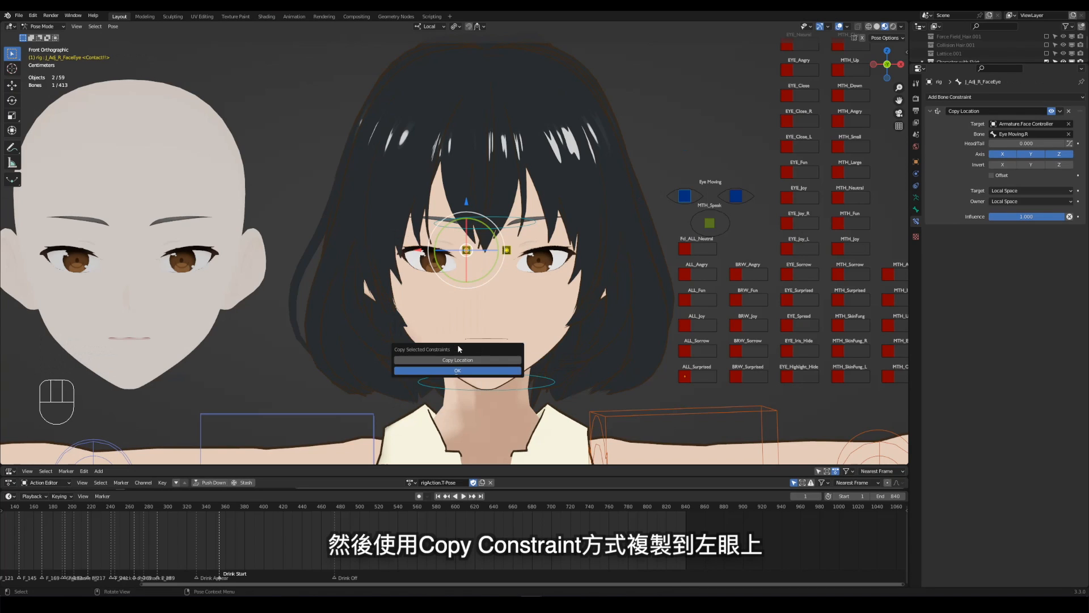
{"action": "left_click", "coordinate": [509, 251]}
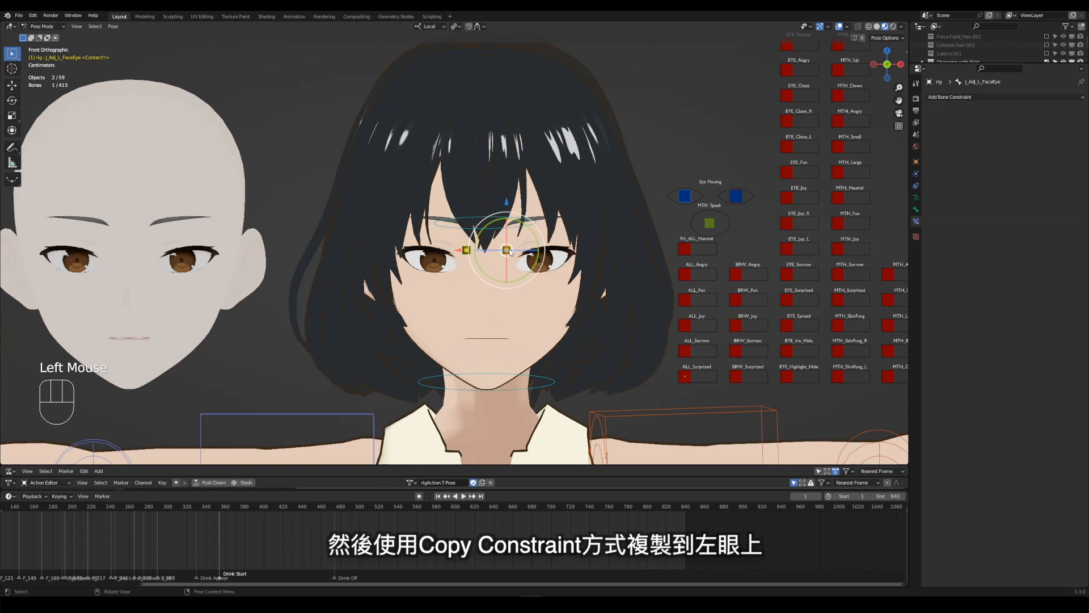
{"action": "key", "text": "ctrl+v"}
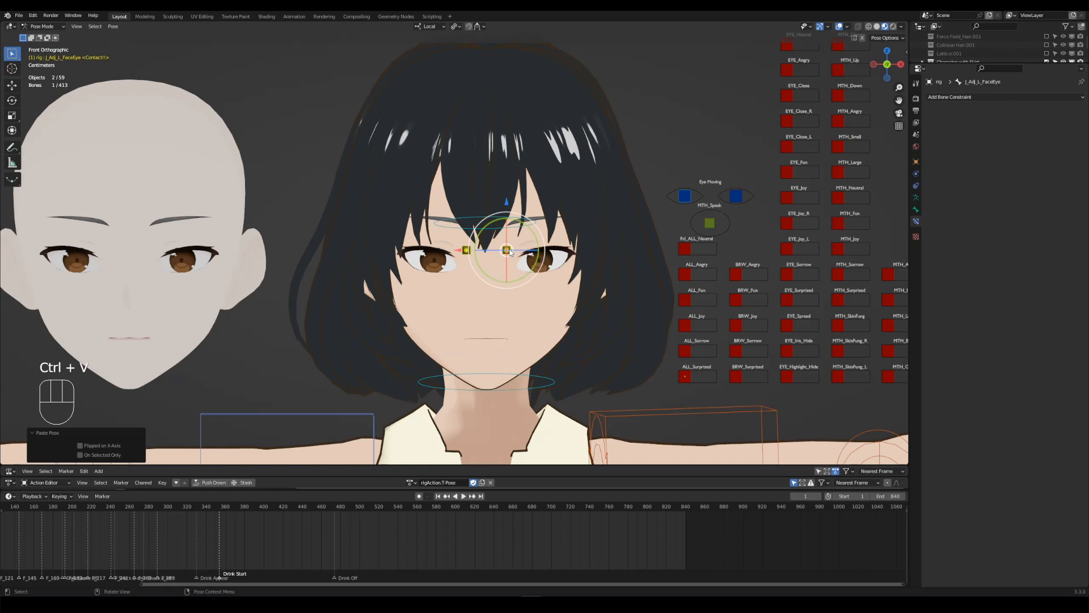
{"action": "key", "text": "ctrl+z"}
{"action": "right_click", "coordinate": [510, 252]}
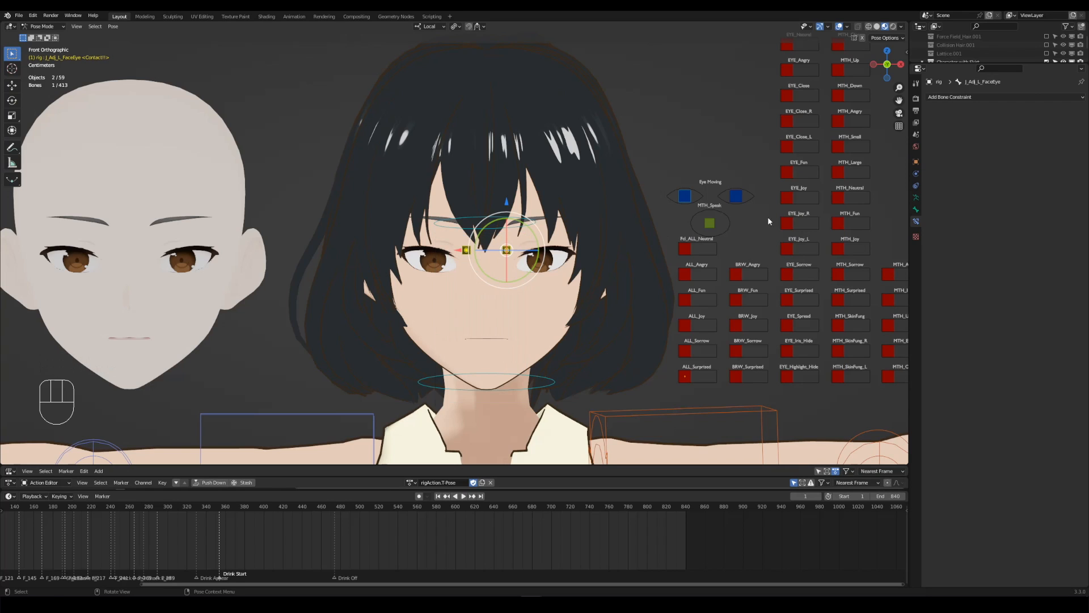
Copy the Copy Location constraint from the right eye bone J_Adj_R_FaceEye to the left eye bone J_Adj_L_FaceEye
{"action": "left_click", "coordinate": [482, 253]}
{"action": "left_click", "coordinate": [482, 253]}
{"action": "left_click", "coordinate": [482, 253], "text": "shift"}
{"action": "key", "text": "ctrl+c"}
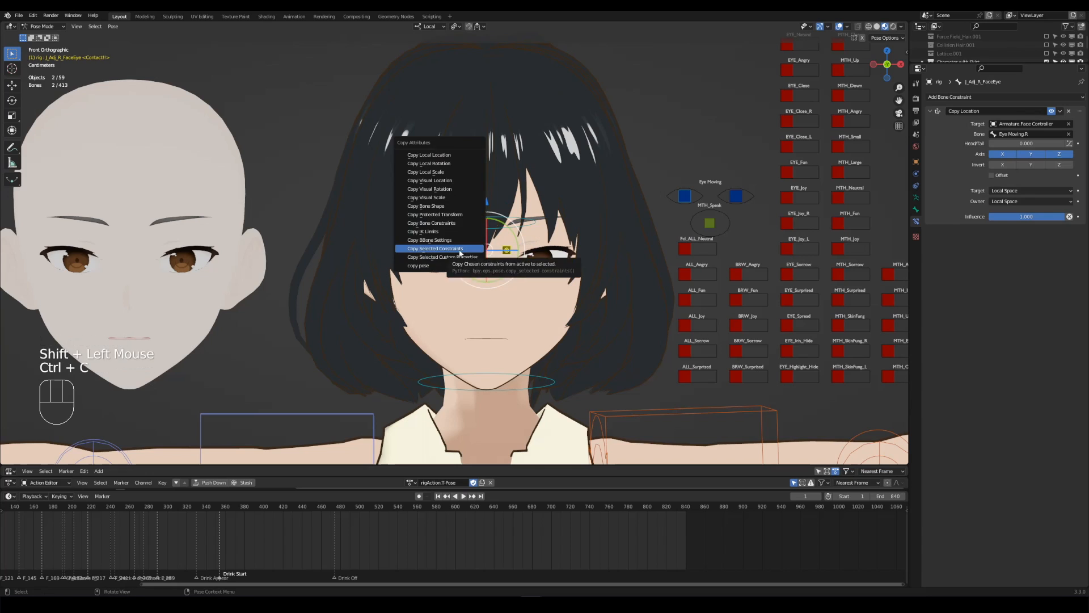
{"action": "left_click", "coordinate": [461, 249]}
{"action": "left_click", "coordinate": [468, 275]}
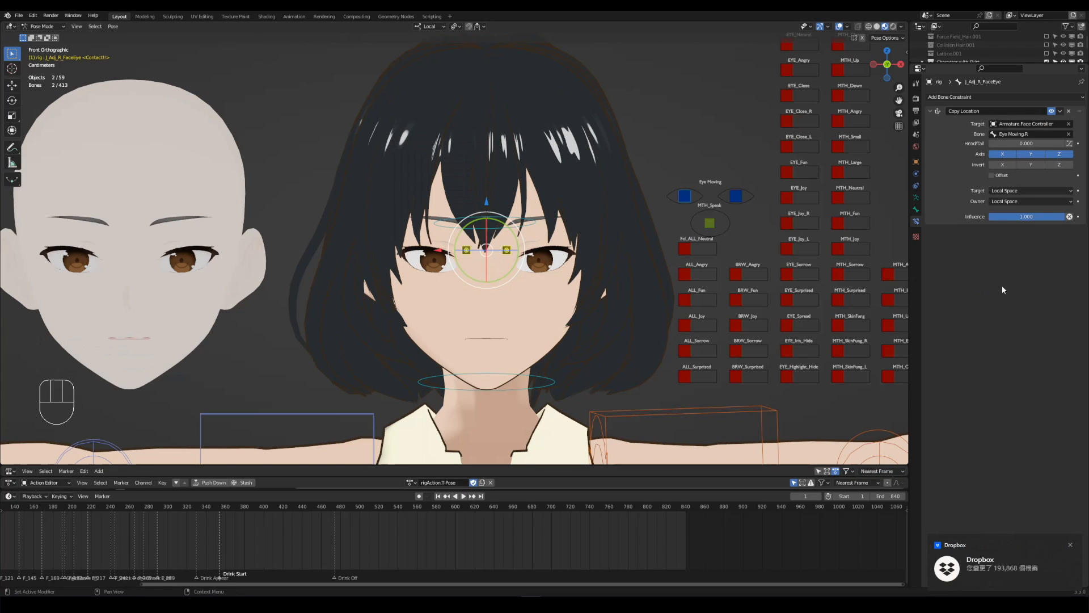
Set the target bone of the left eye bone's Copy Location constraint to Eye Moving.L
{"action": "double_click", "coordinate": [507, 250]}
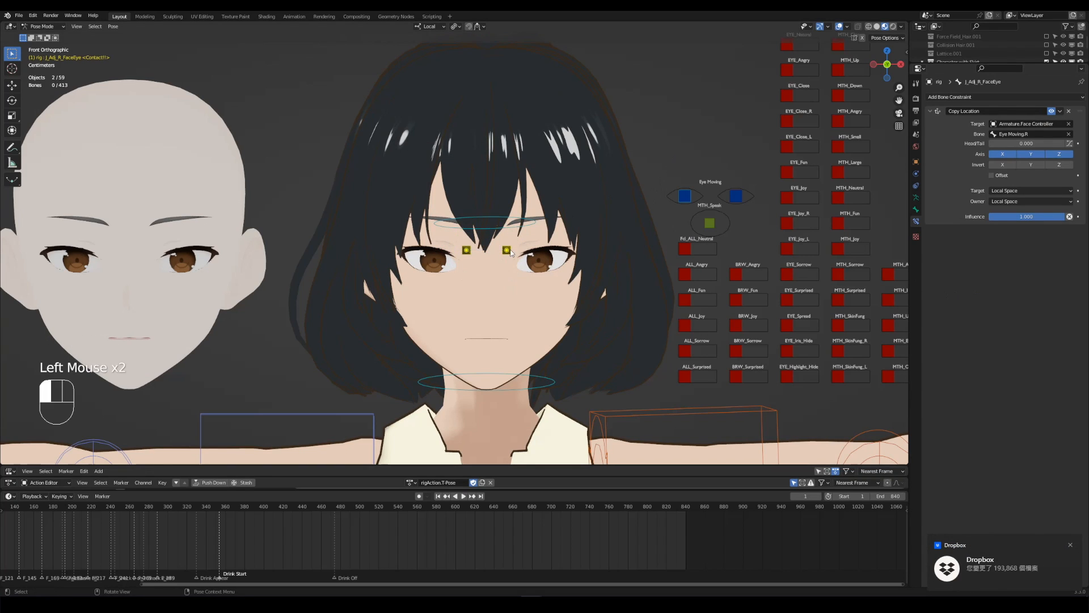
{"action": "left_click", "coordinate": [1036, 135]}
{"action": "type", "text": "eye"}
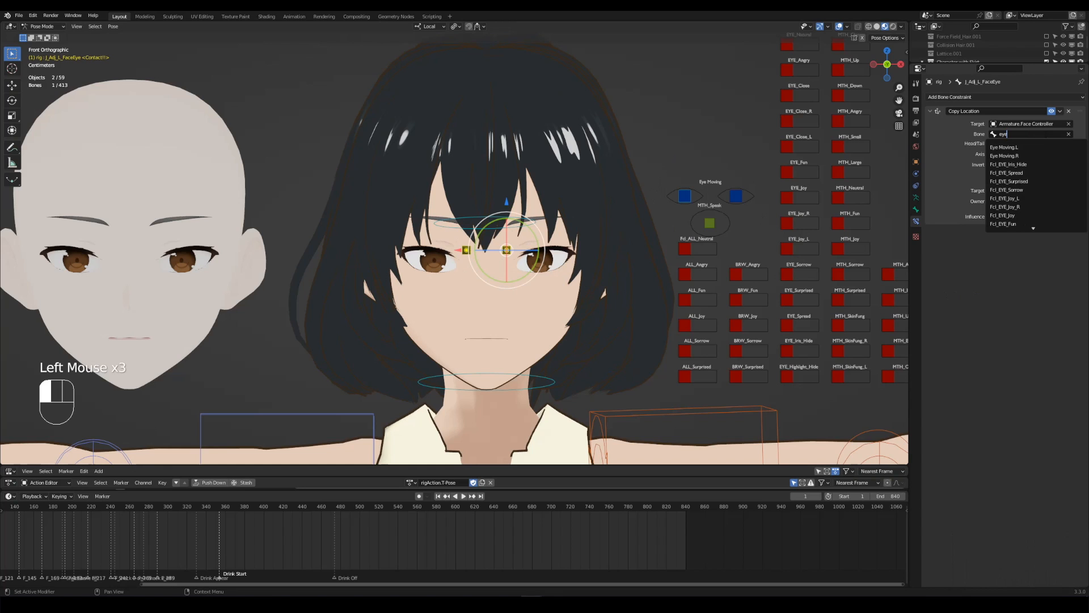
{"action": "left_click", "coordinate": [1033, 147]}
Try moving the Eye Moving controller bones to test both eyes, and undo the moves
{"action": "double_click", "coordinate": [736, 196]}
{"action": "left_click_drag", "start_coordinate": [688, 197], "coordinate": [664, 196]}
{"action": "key", "text": "ctrl+z"}
{"action": "left_click", "coordinate": [685, 196], "text": "shift"}
{"action": "key", "text": "ctrl+z"}
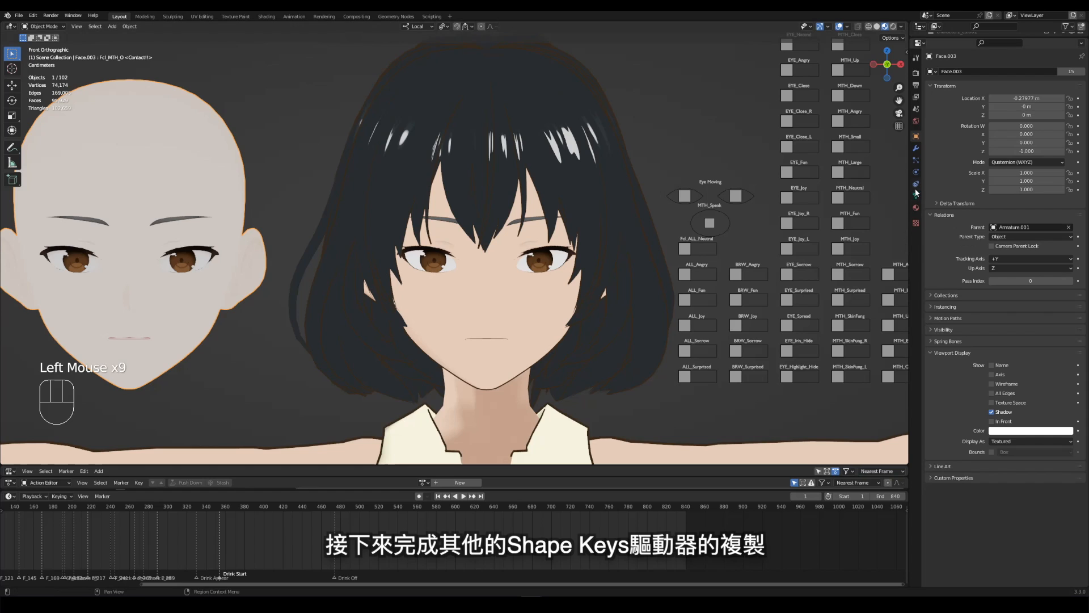
Copy the Fcl_BRW_Angry shape key driver from the bald head, Face.003, to the same shape key on the character's Face
{"action": "left_click", "coordinate": [916, 194]}
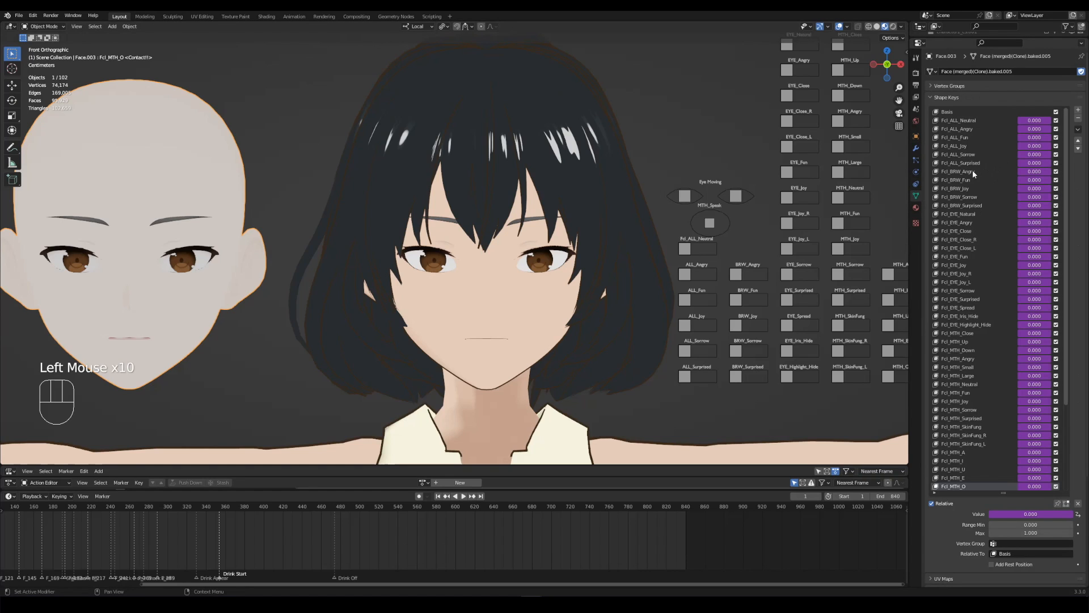
{"action": "right_click", "coordinate": [1033, 176]}
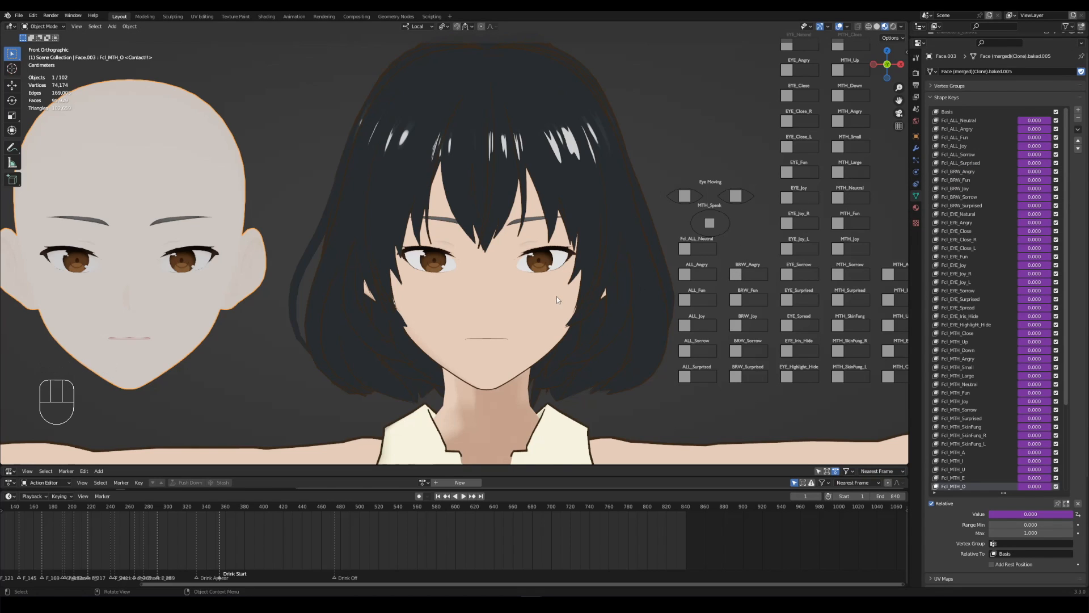
{"action": "left_click", "coordinate": [595, 293]}
{"action": "right_click", "coordinate": [1042, 177]}
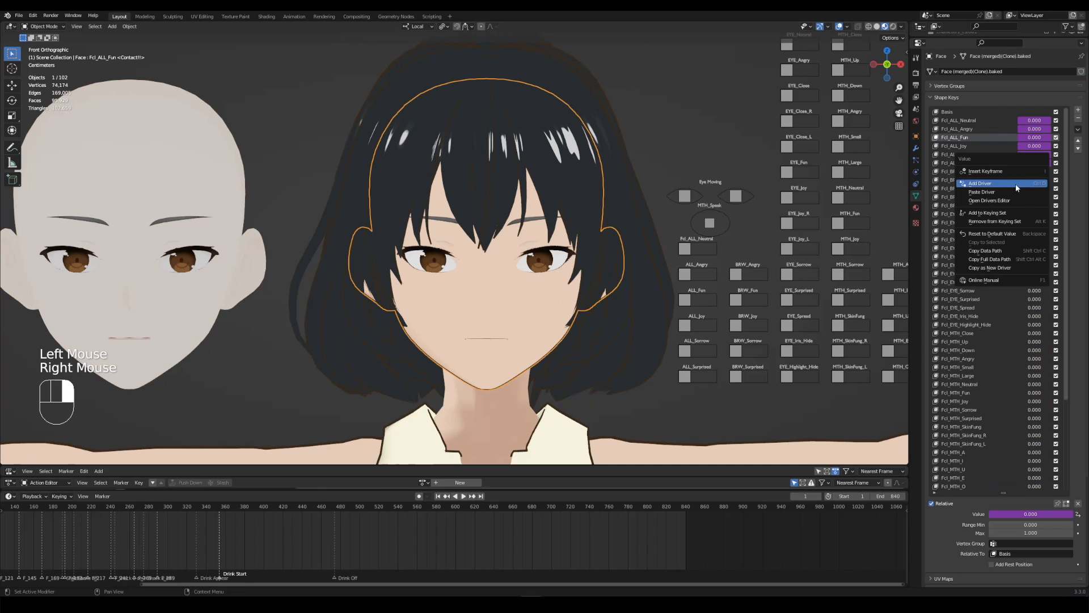
{"action": "left_click", "coordinate": [1016, 195]}
Copy the Fcl_BRW_Fun and Fcl_BRW_Joy shape key drivers from Face.003 to the character's Face
{"action": "left_click", "coordinate": [227, 272]}
{"action": "right_click", "coordinate": [1039, 181]}
{"action": "left_click", "coordinate": [1015, 198]}
{"action": "left_click", "coordinate": [594, 292]}
{"action": "right_click", "coordinate": [1038, 181]}
{"action": "left_click", "coordinate": [1015, 199]}
{"action": "left_click", "coordinate": [227, 272]}
{"action": "right_click", "coordinate": [1035, 190]}
{"action": "right_click", "coordinate": [1033, 189]}
{"action": "left_click", "coordinate": [1026, 206]}
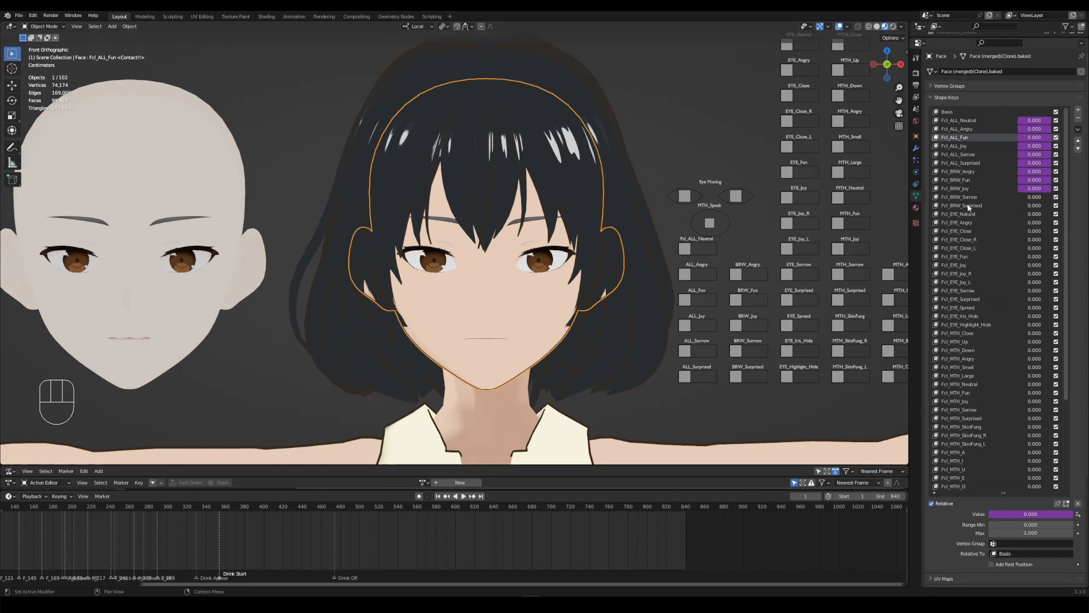
Copy the Fcl_BRW_Sorrow and Fcl_BRW_Surprised shape key drivers from Face.003 to the character's Face
{"action": "left_click", "coordinate": [227, 272]}
{"action": "right_click", "coordinate": [1030, 198]}
{"action": "left_click", "coordinate": [1011, 189]}
{"action": "left_click", "coordinate": [595, 292]}
{"action": "right_click", "coordinate": [1033, 197]}
{"action": "left_click", "coordinate": [1027, 219]}
{"action": "left_click", "coordinate": [226, 272]}
{"action": "right_click", "coordinate": [1041, 206]}
{"action": "left_click", "coordinate": [1038, 198]}
{"action": "left_click", "coordinate": [595, 292]}
{"action": "right_click", "coordinate": [1031, 206]}
{"action": "left_click", "coordinate": [1028, 227]}
Copy the remaining eye and mouth shape key drivers, Fcl_EYE_Natural through Fcl_MTH_O, from Face.003 to the character's Face
{"action": "left_click", "coordinate": [226, 272]}
{"action": "right_click", "coordinate": [1029, 213]}
{"action": "right_click_drag", "start_coordinate": [1034, 214], "coordinate": [1023, 246]}
{"action": "left_click", "coordinate": [219, 306]}
{"action": "left_click", "coordinate": [601, 286]}
{"action": "left_click", "coordinate": [226, 294]}
{"action": "mouse_move", "coordinate": [1029, 232]}
{"action": "right_mouse_down"}
{"action": "mouse_move", "coordinate": [1023, 262]}
{"action": "mouse_move", "coordinate": [1027, 244]}
{"action": "right_mouse_up"}
{"action": "left_click", "coordinate": [595, 289]}
{"action": "left_click", "coordinate": [227, 289]}
{"action": "left_click", "coordinate": [595, 290]}
{"action": "left_click", "coordinate": [227, 290]}
{"action": "left_click", "coordinate": [1028, 239]}
{"action": "left_click", "coordinate": [595, 289]}
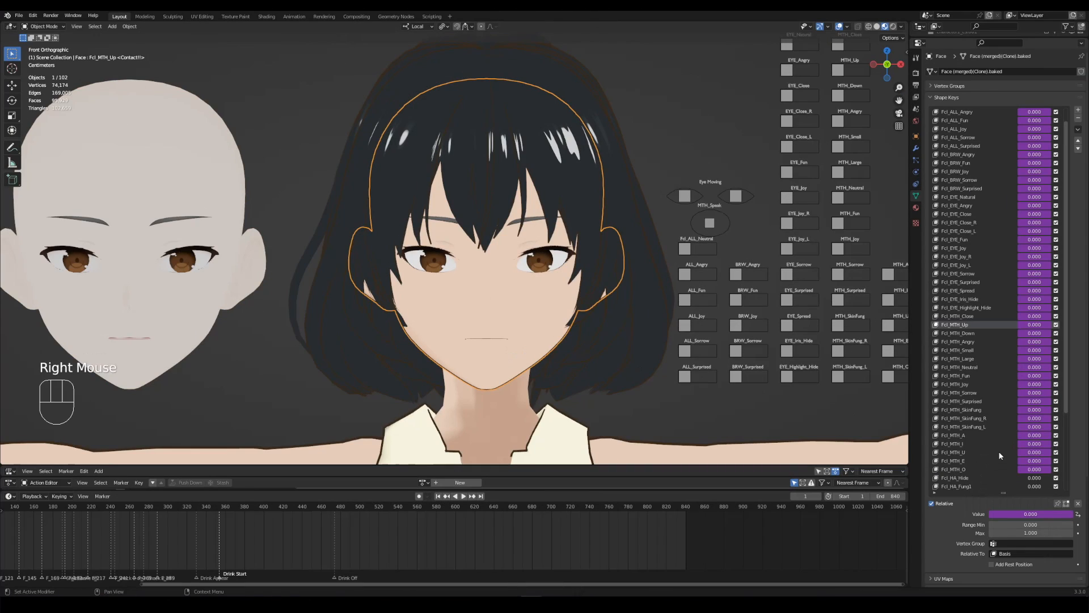
{"action": "scroll", "coordinate": [999, 455], "scroll_direction": "down", "scroll_amount": 5}
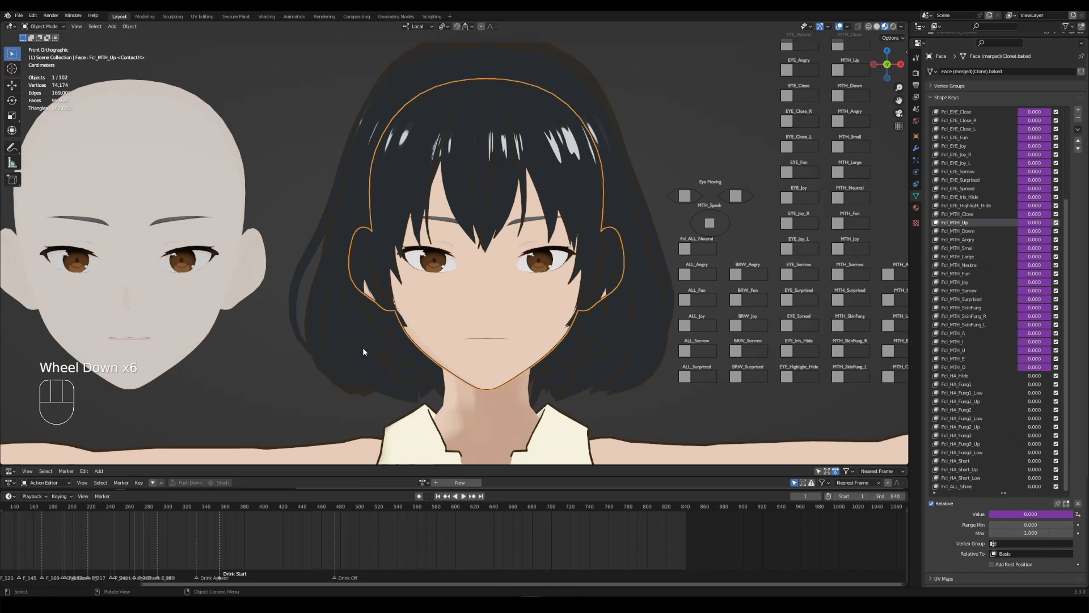
{"action": "left_click", "coordinate": [182, 316]}
{"action": "right_click", "coordinate": [966, 384]}
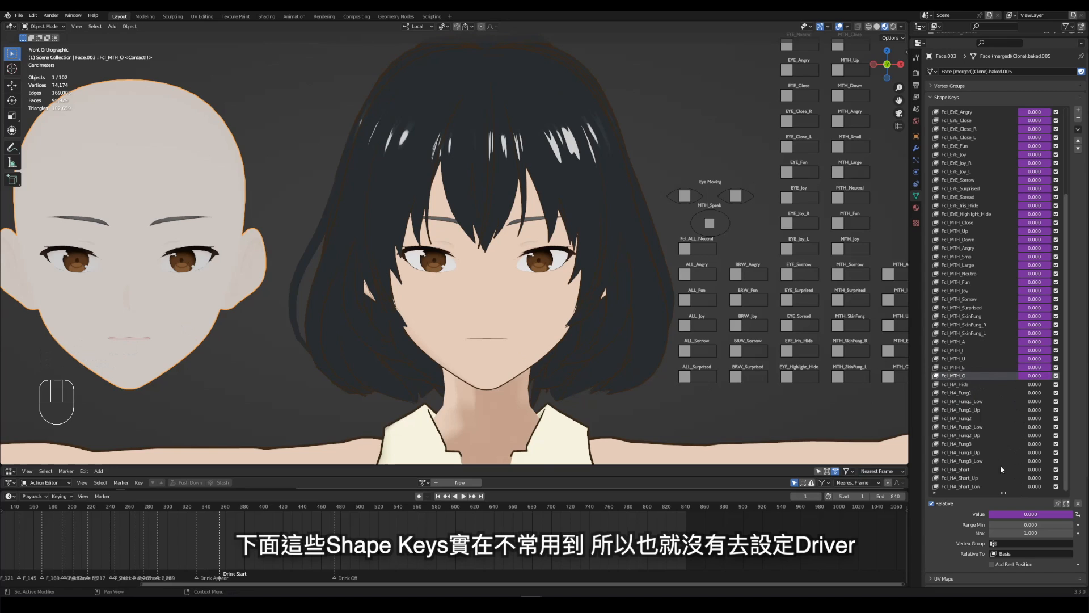
Try moving the MTH_Speak controller bone to test the character's mouth shapes, and cancel the move
{"action": "left_click", "coordinate": [729, 420]}
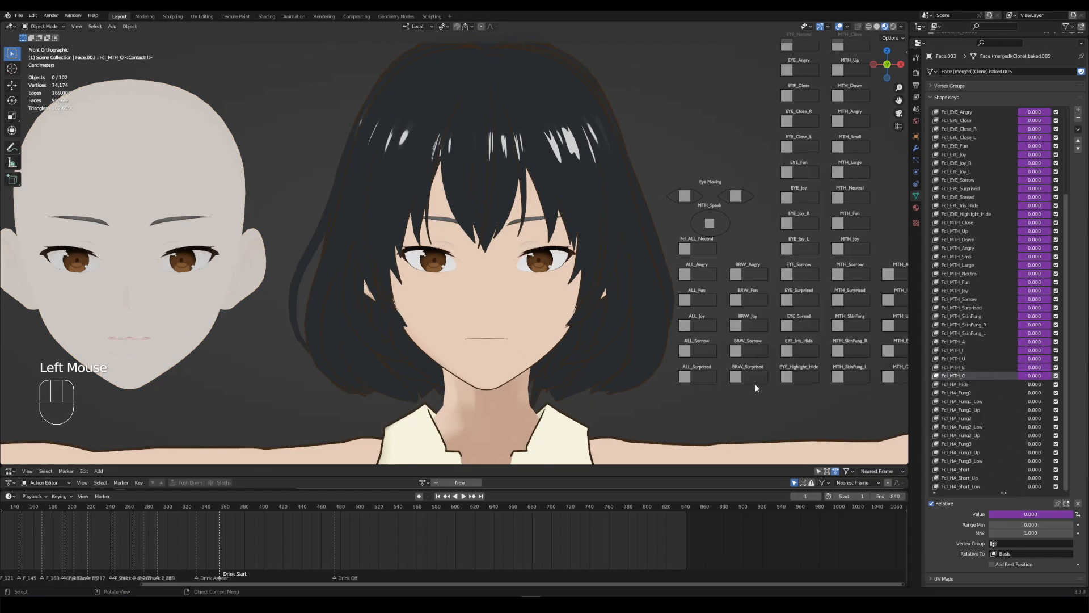
{"action": "left_click", "coordinate": [709, 223]}
{"action": "key", "text": "g"}
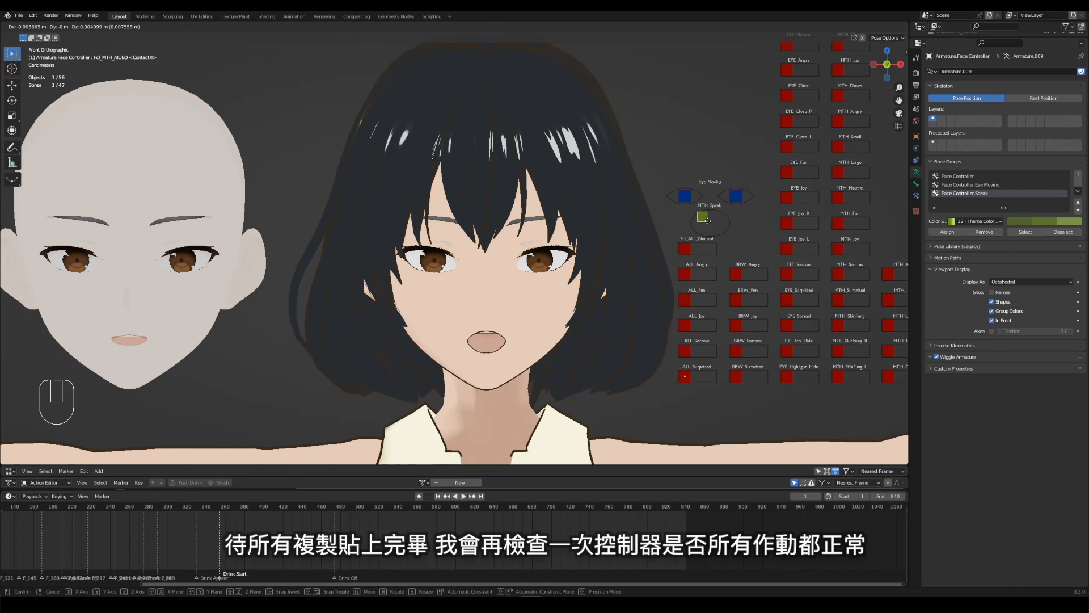
{"action": "key", "text": "Escape"}
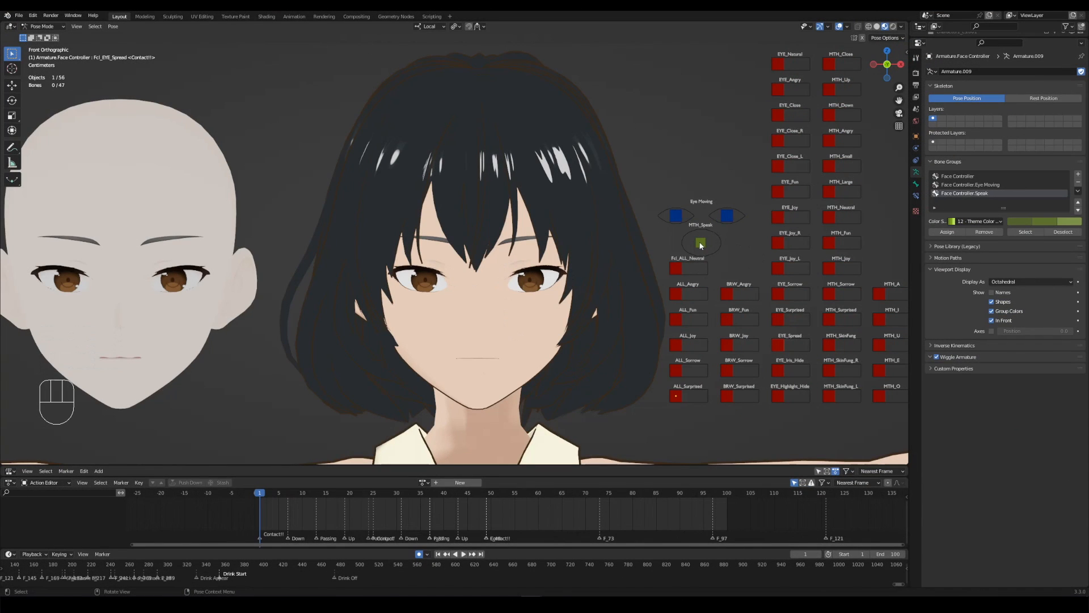
Play the animation with auto keying on and record mouth movement by moving the MTH_Speak controller bone
{"action": "key", "text": "space"}
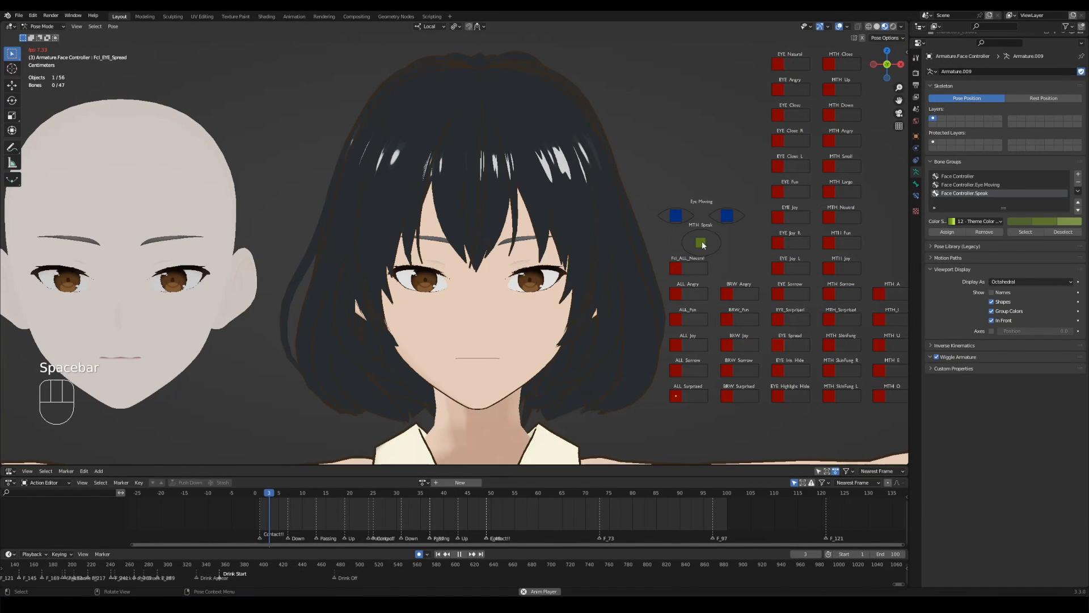
{"action": "key", "text": "g"}
{"action": "left_click", "coordinate": [701, 243]}
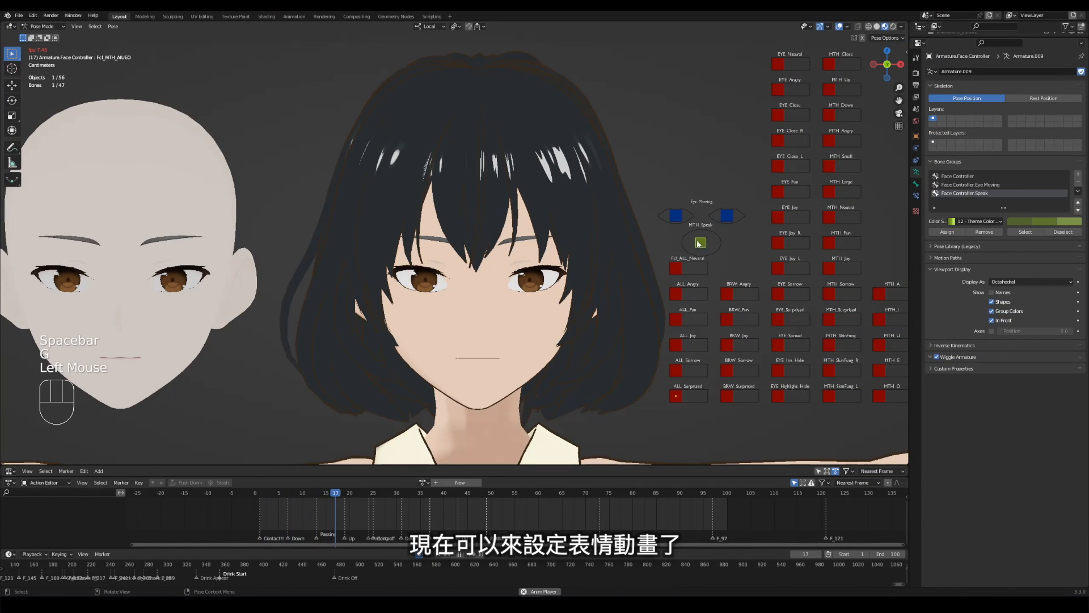
{"action": "key", "text": "g"}
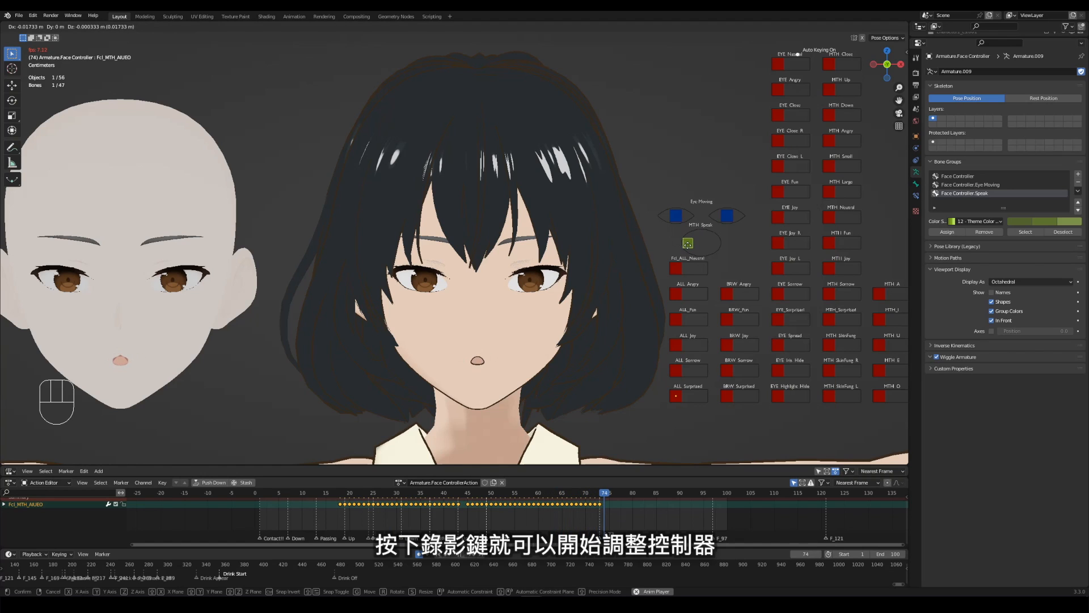
{"action": "left_click", "coordinate": [681, 237]}
Record blinking during playback by moving the EYE_Close controller bone along its local X axis
{"action": "left_click", "coordinate": [785, 116]}
{"action": "key", "text": "g"}
{"action": "key", "text": "x"}
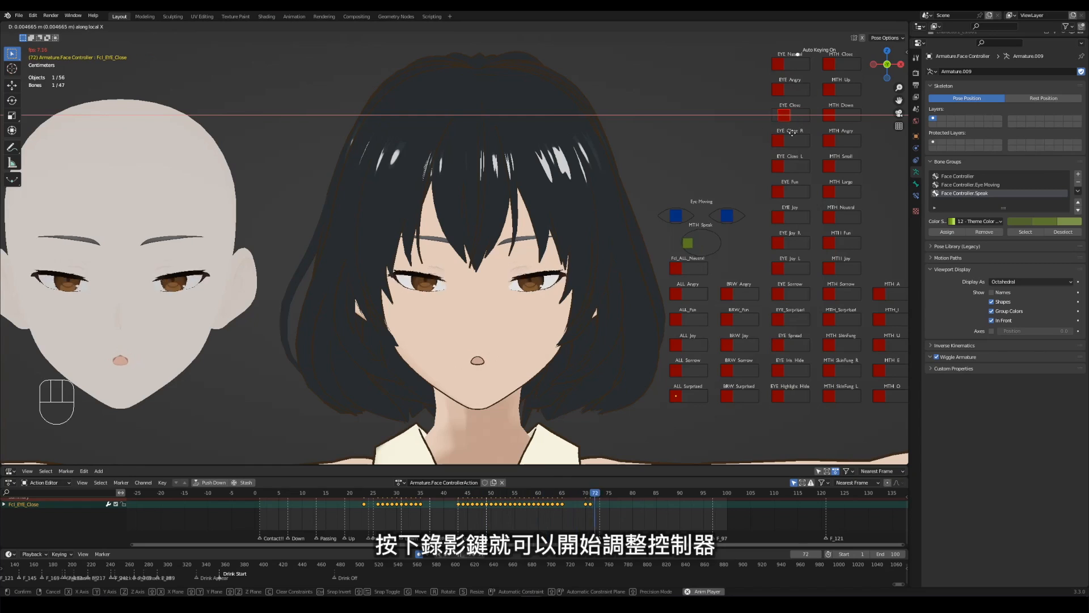
{"action": "left_click", "coordinate": [702, 186]}
Record further expression keyframes during playback with the ALL_Angry, EYE_Highlight_Hide and BRW_Angry controller bones
{"action": "left_click", "coordinate": [679, 295]}
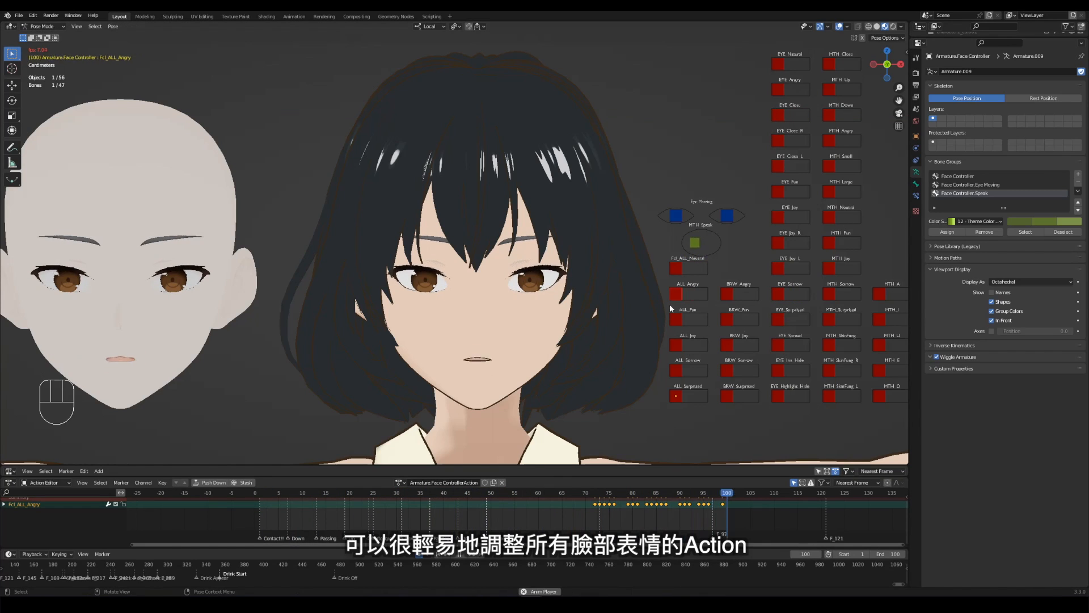
{"action": "left_click", "coordinate": [778, 395]}
{"action": "left_click", "coordinate": [727, 293]}
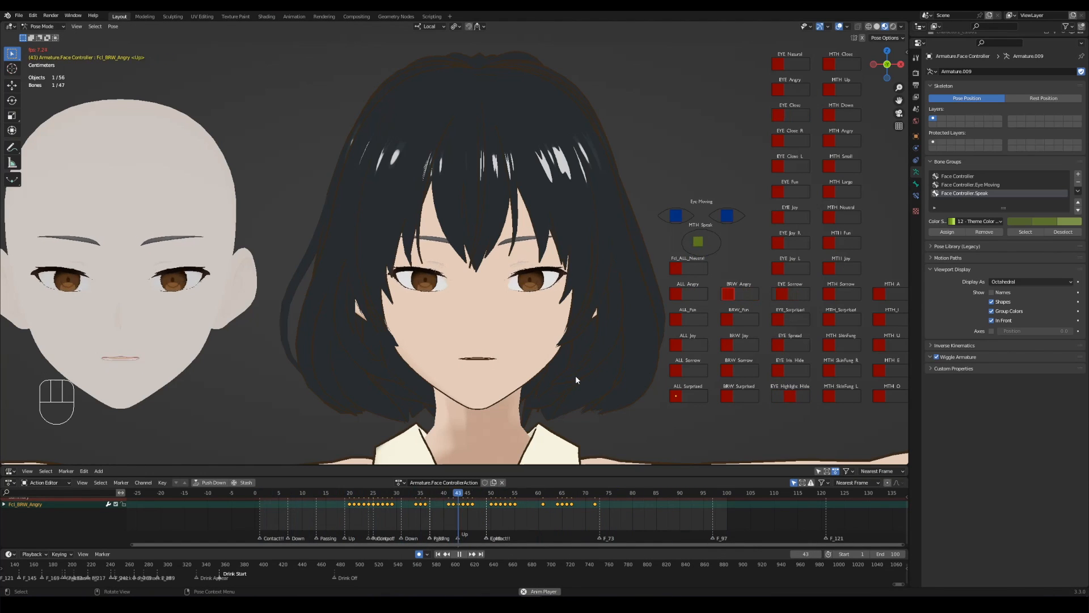
{"action": "left_click", "coordinate": [615, 134]}
Enlarge the Nonlinear Animation area and push the Armature.Face Controller action down into an NLA strip
{"action": "left_click_drag", "start_coordinate": [819, 466], "coordinate": [819, 376]}
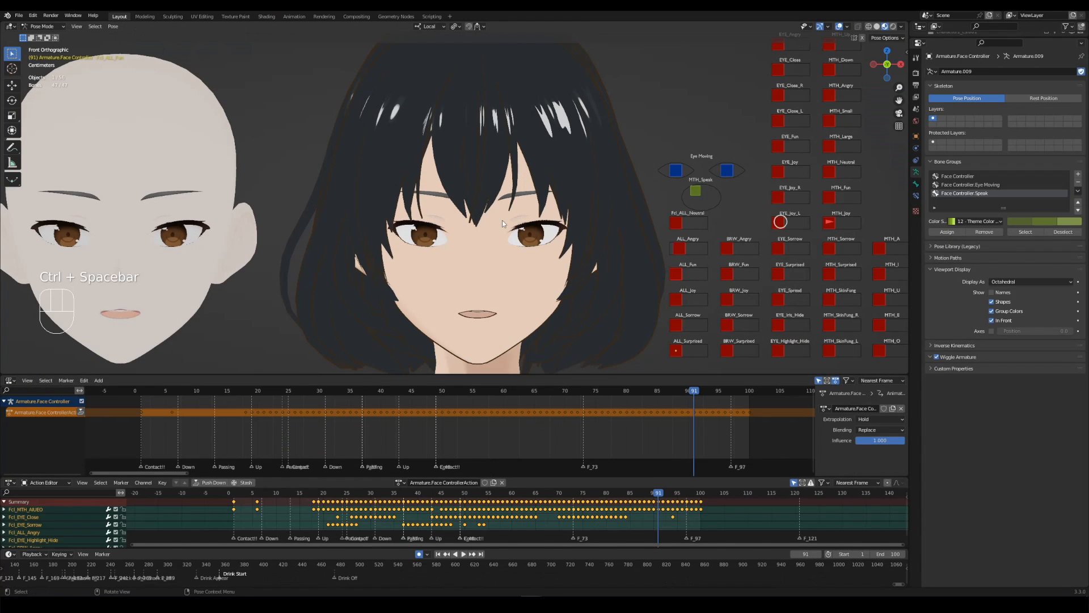
{"action": "left_click", "coordinate": [81, 413]}
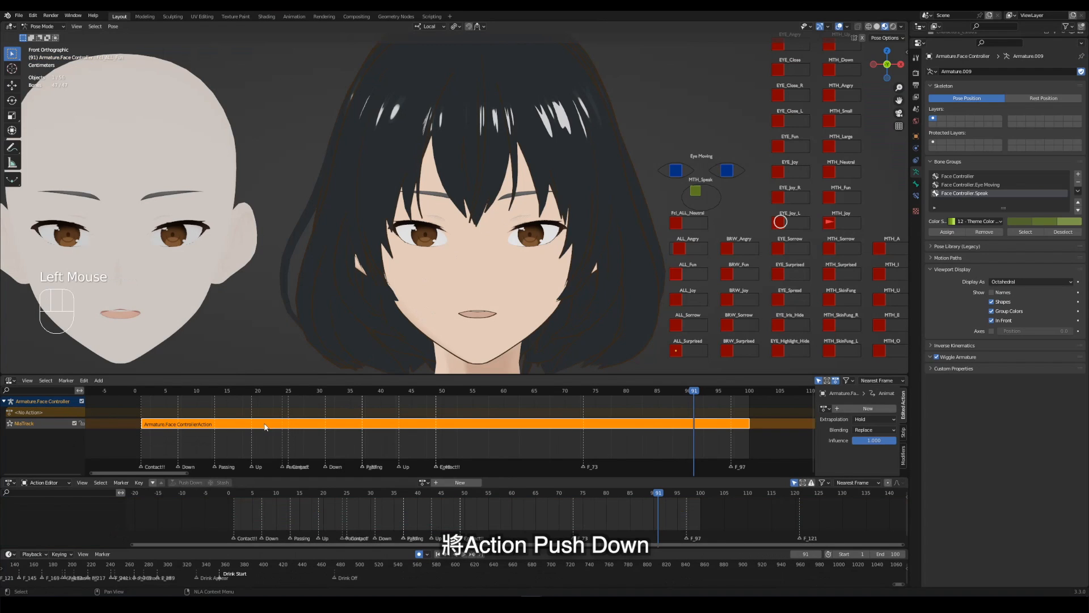
{"action": "middle_click_drag", "start_coordinate": [256, 429], "coordinate": [202, 429]}
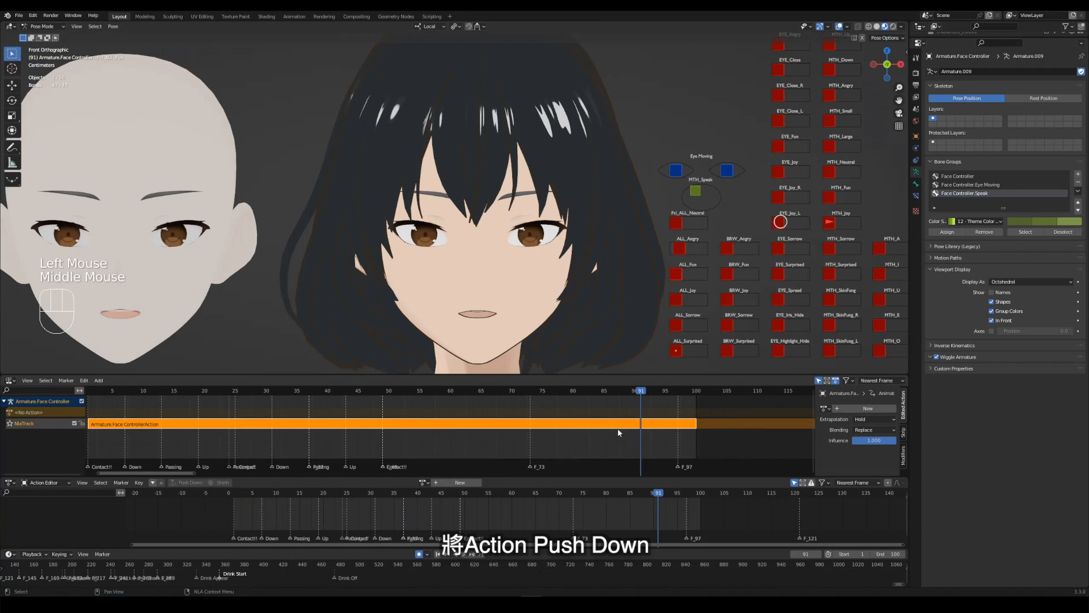
Set the scene's end frame to 200
{"action": "left_click", "coordinate": [893, 555]}
{"action": "type", "text": "200"}
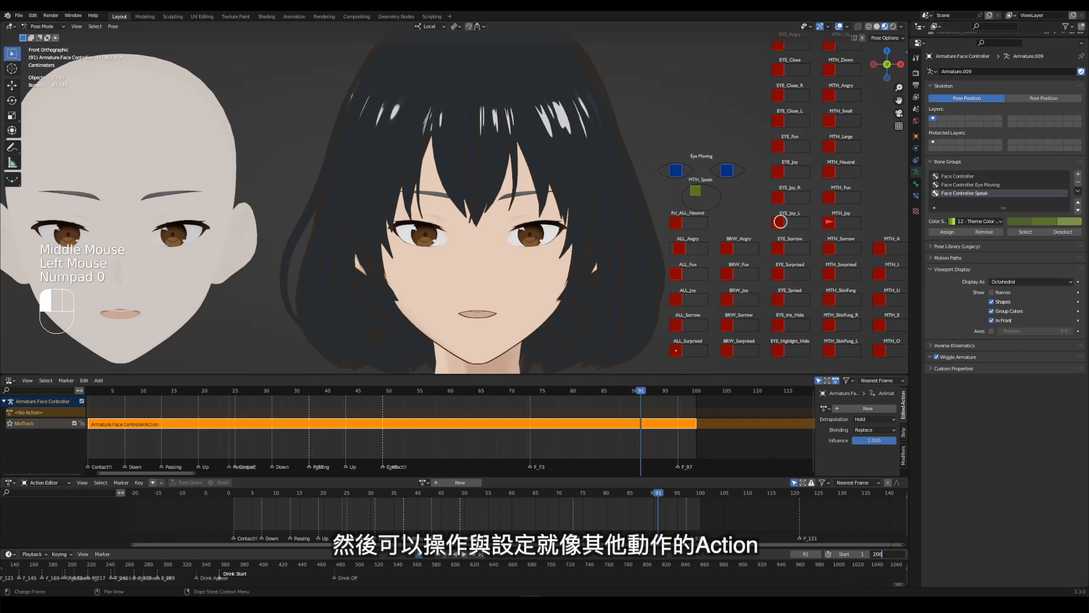
{"action": "key", "text": "Return"}
Set the Face Controller action strip's Repeat to 2 in its Action Clip settings and play back the result
{"action": "key", "text": "Home"}
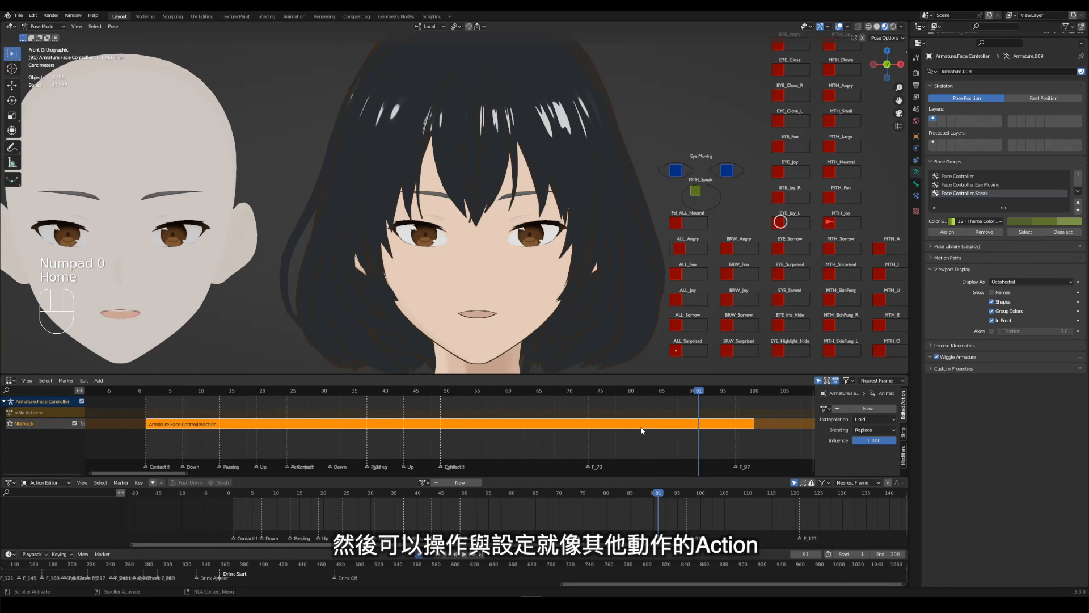
{"action": "scroll", "coordinate": [495, 431], "scroll_direction": "down", "scroll_amount": 3}
{"action": "middle_click_drag", "start_coordinate": [619, 452], "coordinate": [435, 452]}
{"action": "scroll", "coordinate": [445, 454], "scroll_direction": "down", "scroll_amount": 1}
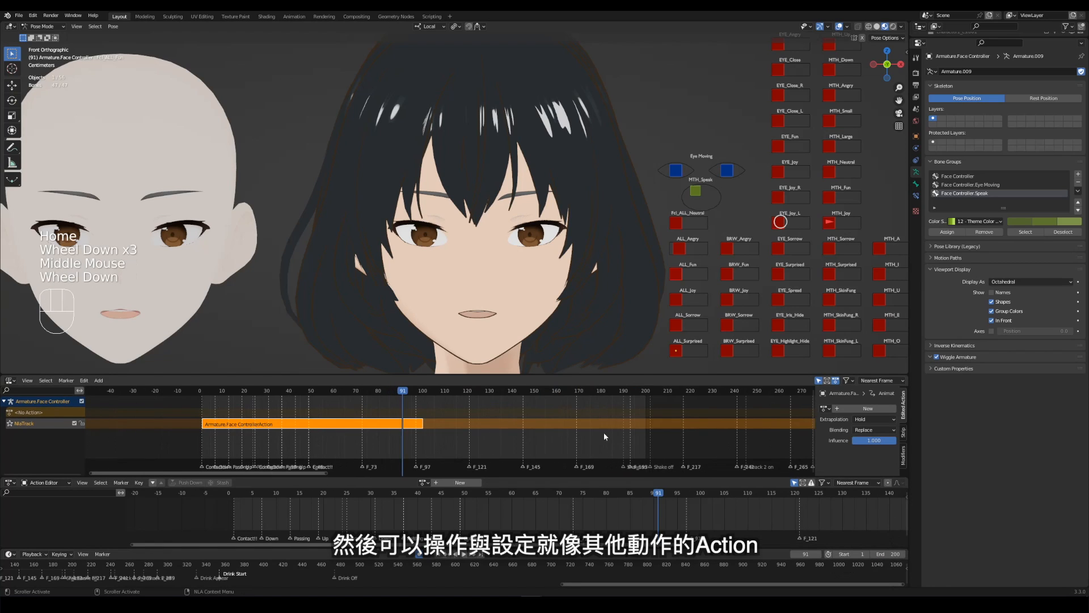
{"action": "left_click", "coordinate": [905, 433]}
{"action": "scroll", "coordinate": [859, 457], "scroll_direction": "down", "scroll_amount": 1}
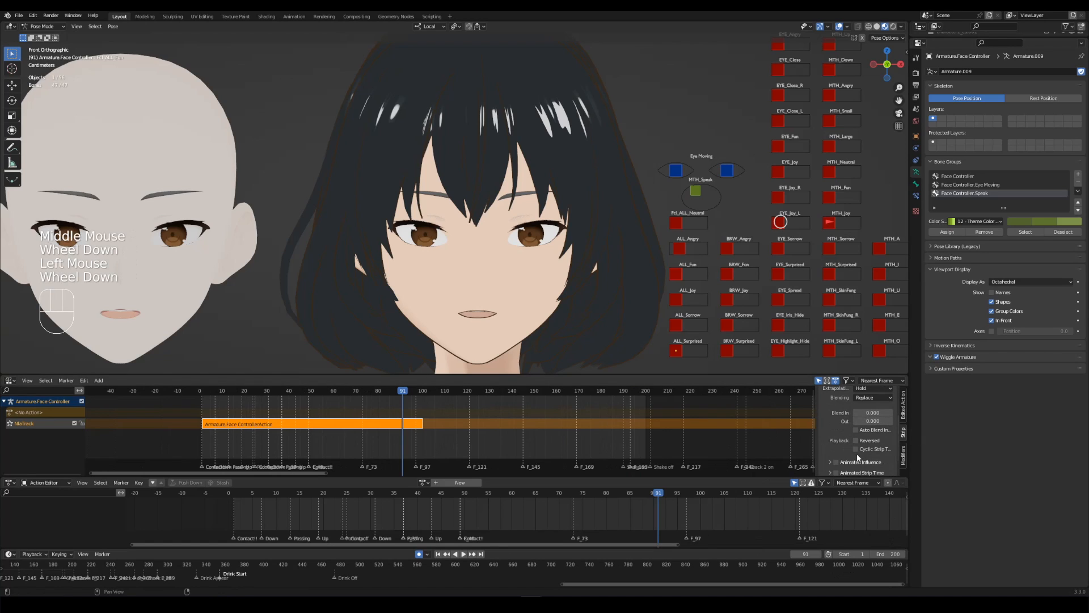
{"action": "scroll", "coordinate": [861, 457], "scroll_direction": "down", "scroll_amount": 1}
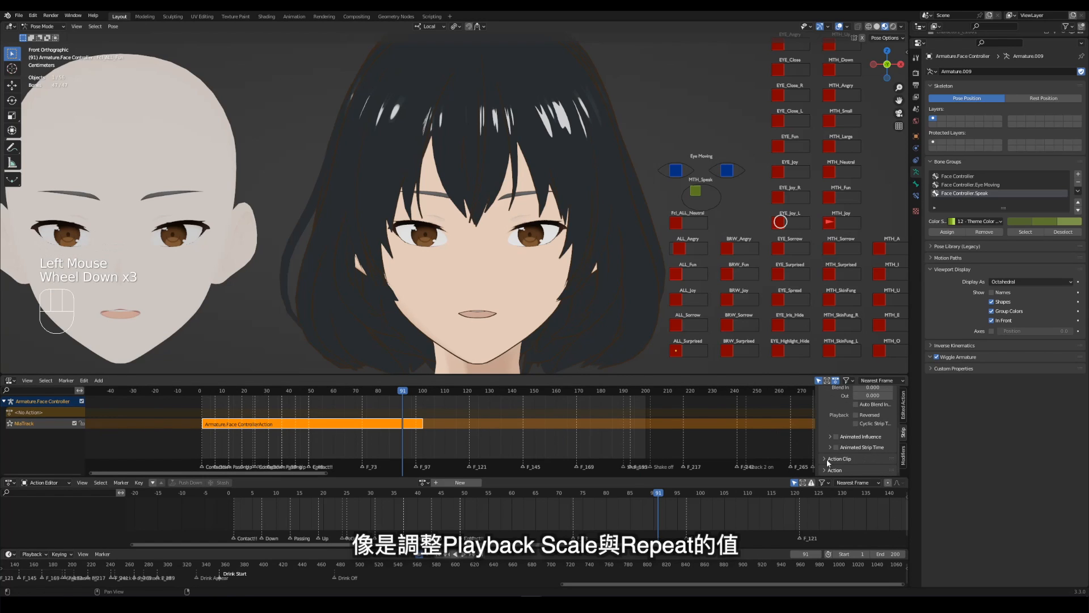
{"action": "left_click", "coordinate": [832, 458]}
{"action": "scroll", "coordinate": [834, 459], "scroll_direction": "down", "scroll_amount": 2}
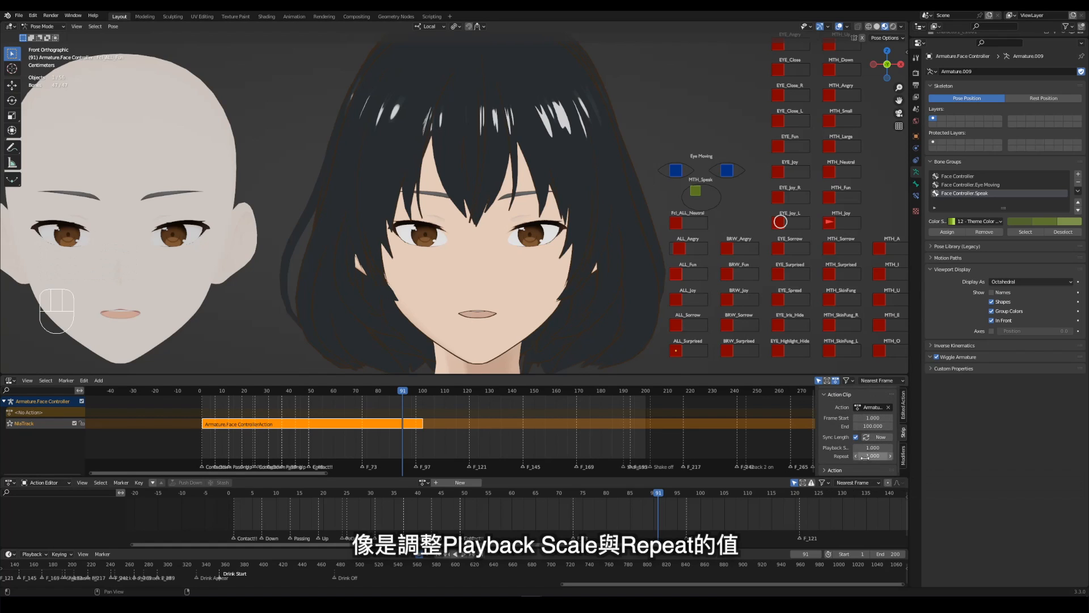
{"action": "left_click_drag", "start_coordinate": [867, 456], "coordinate": [867, 456]}
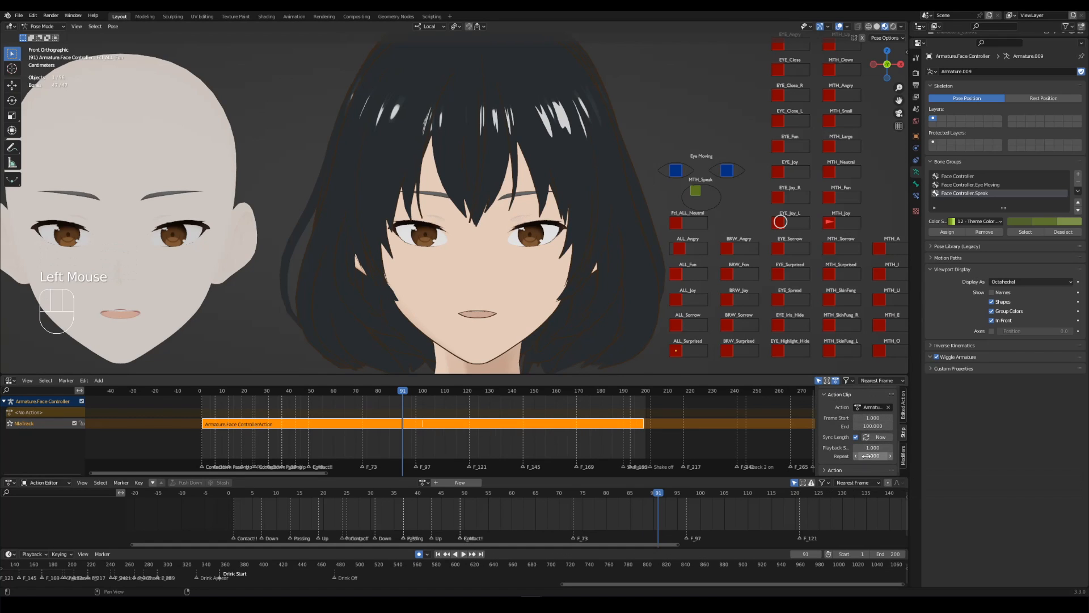
{"action": "left_click", "coordinate": [374, 396]}
{"action": "key", "text": "space"}
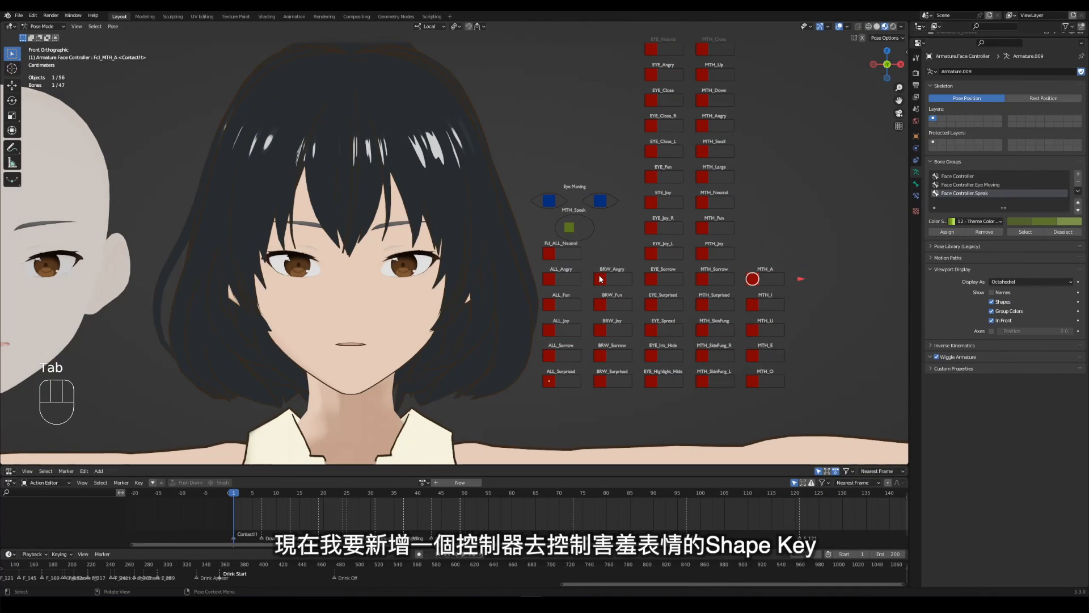
Duplicate the BRW_Angry bone of the Face Controller armature and move the copy 0.02 m along local Z
{"action": "left_click", "coordinate": [600, 278]}
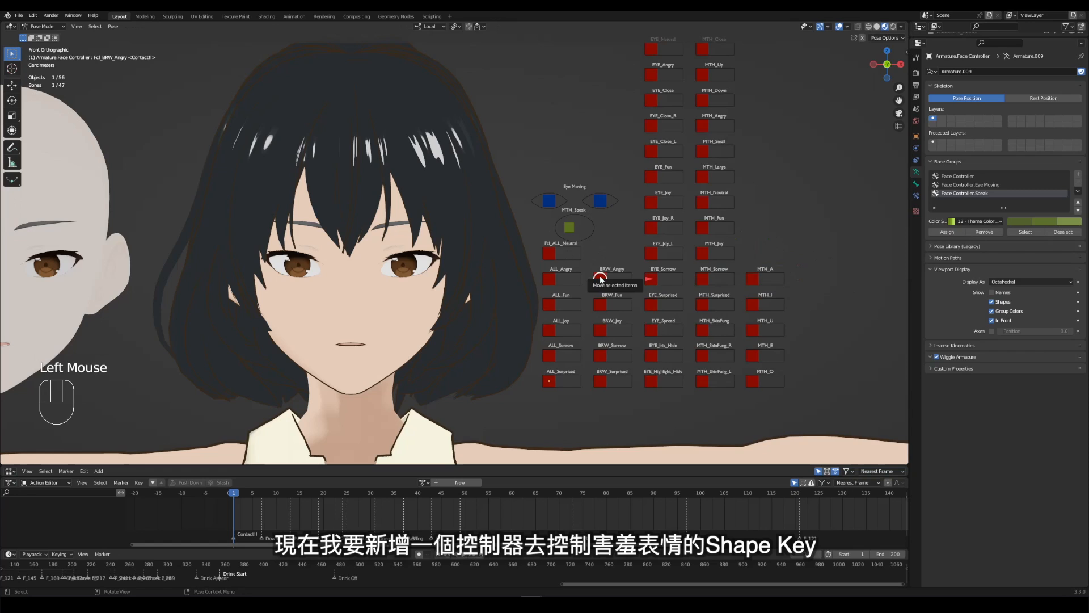
{"action": "key", "text": "Tab"}
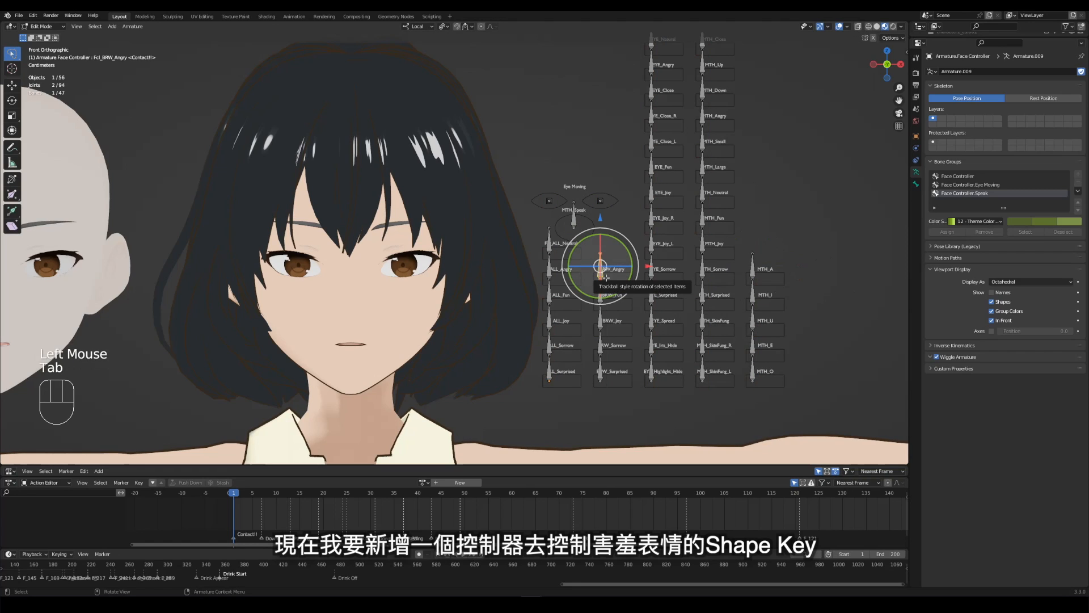
{"action": "key", "text": "shift+d"}
{"action": "key", "text": "z"}
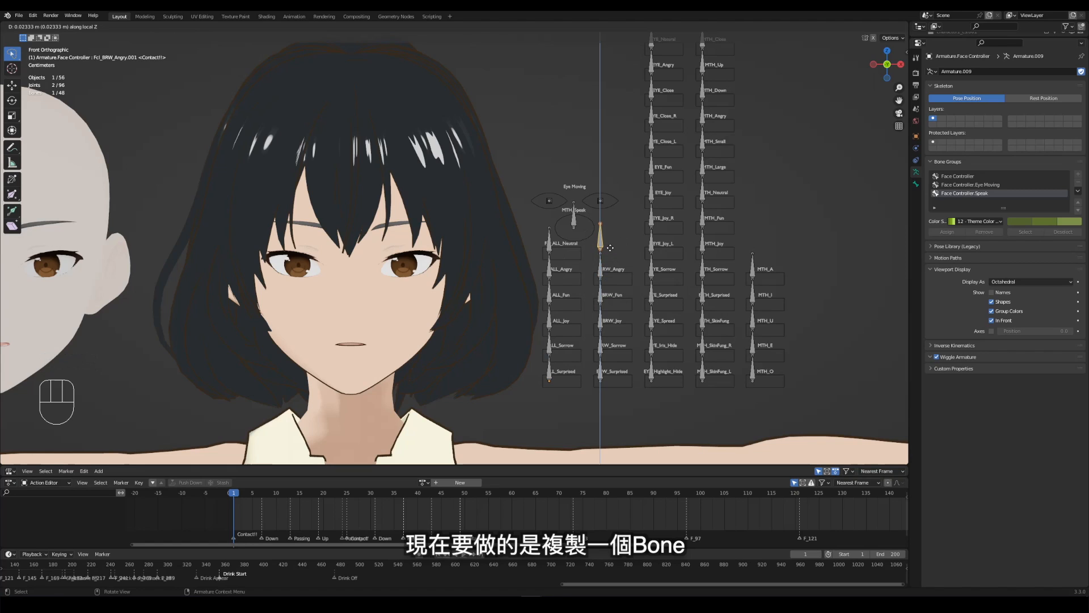
{"action": "type", "text": ".025"}
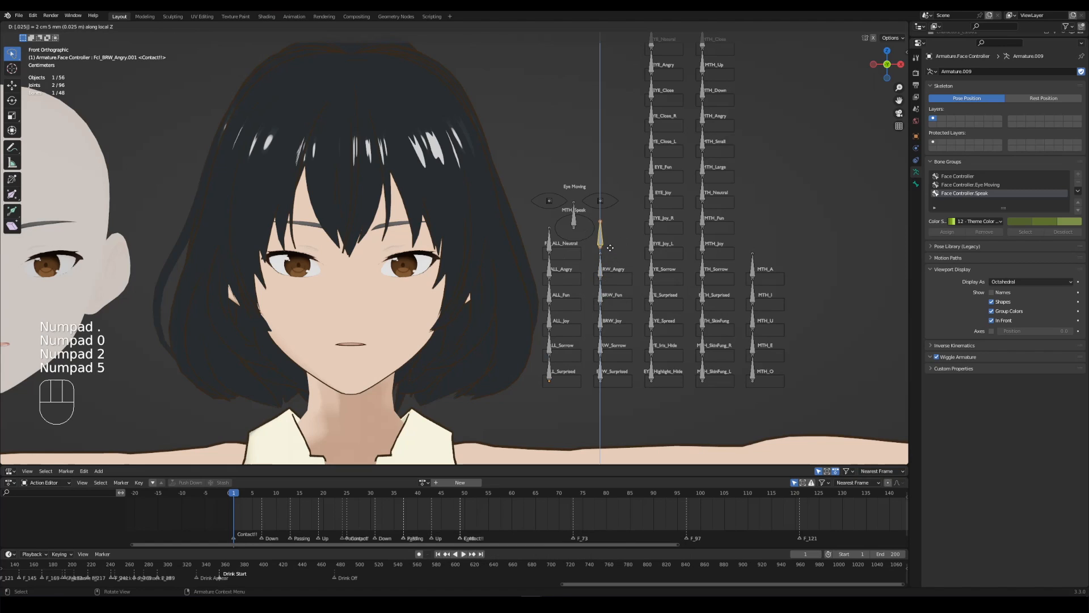
{"action": "key", "text": "BackSpace"}
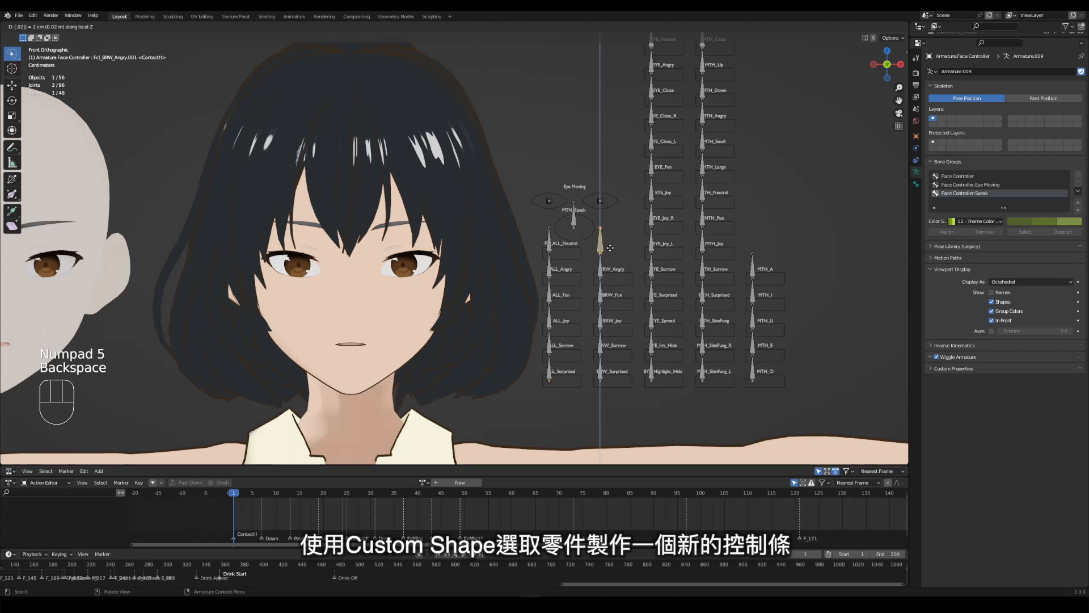
{"action": "key", "text": "KP_Enter"}
Rename the duplicated controller bone as Fcl_Shine and return to Pose Mode
{"action": "key", "text": "F2"}
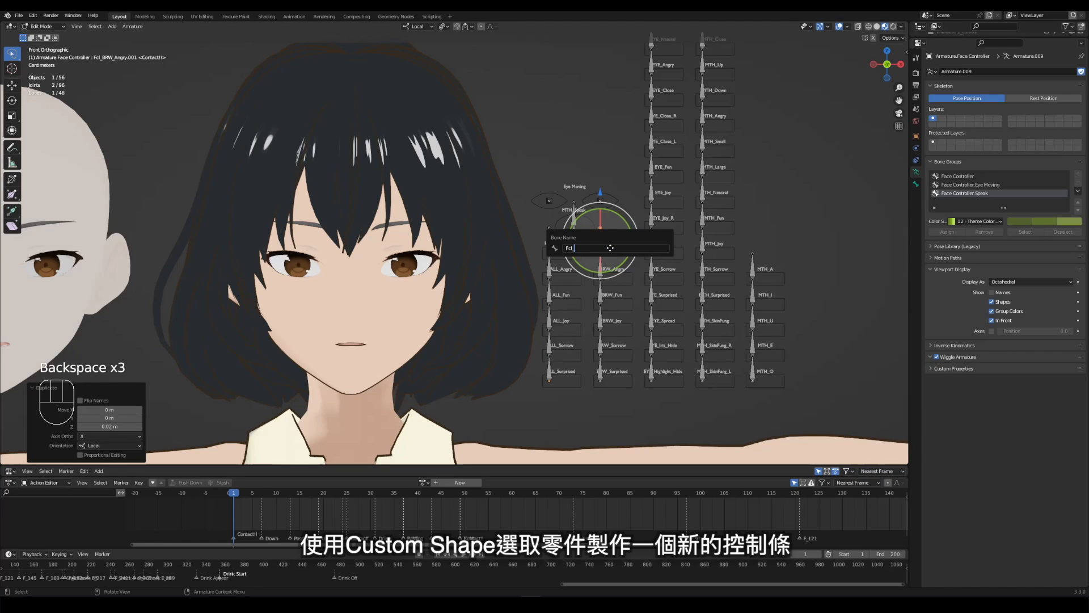
{"action": "type", "text": "_Shir"}
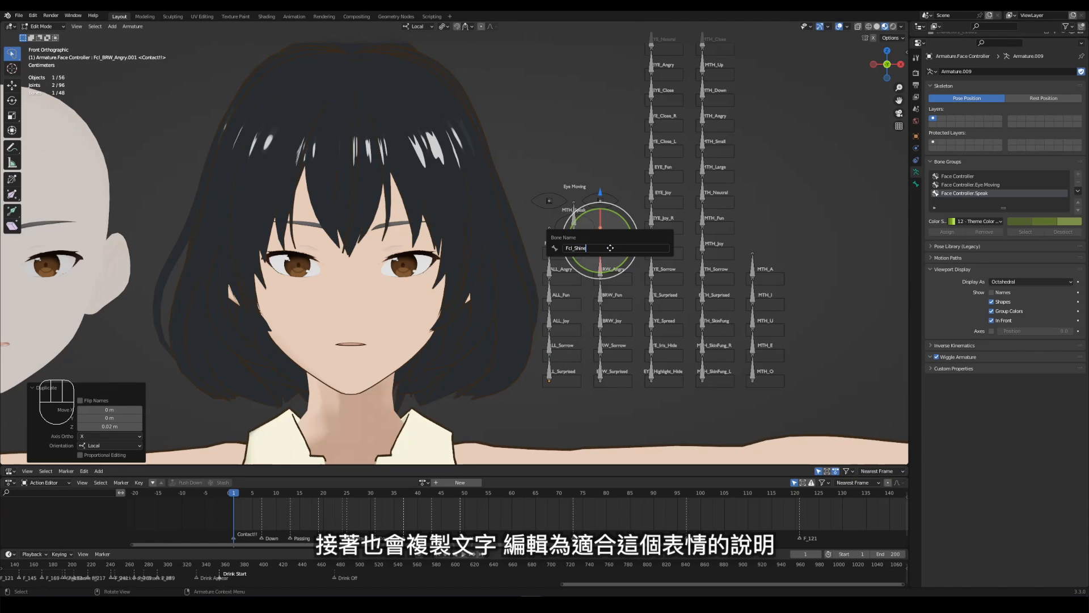
{"action": "type", "text": "e"}
{"action": "key", "text": "Return"}
{"action": "key", "text": "Tab"}
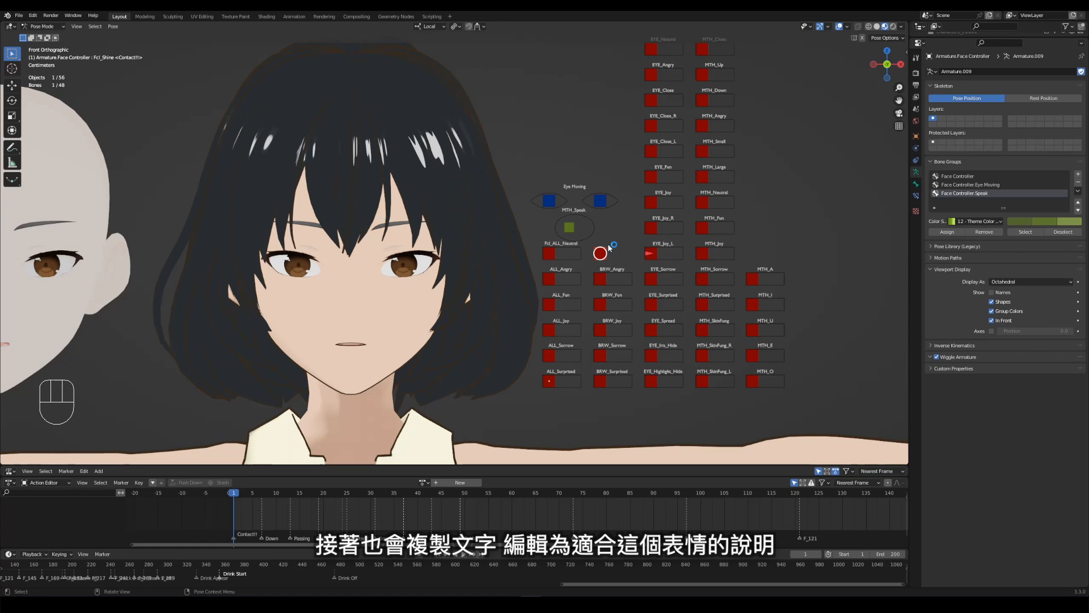
Duplicate the BRW_Angry bone of the Face Controller Bar armature and move the copy 0.02 m along local Z
{"action": "left_click", "coordinate": [549, 380]}
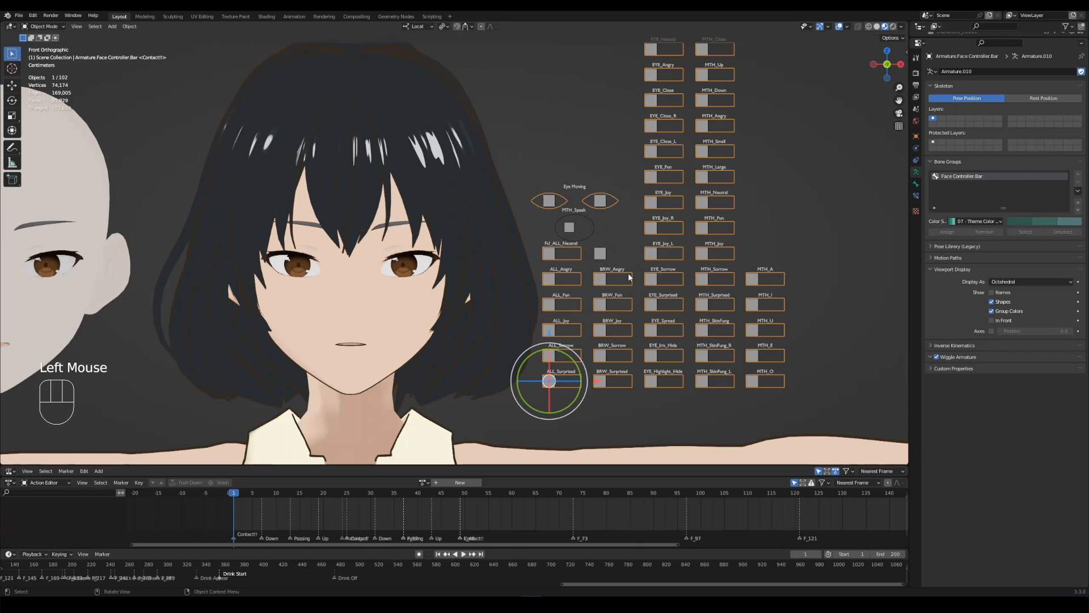
{"action": "key", "text": "Tab"}
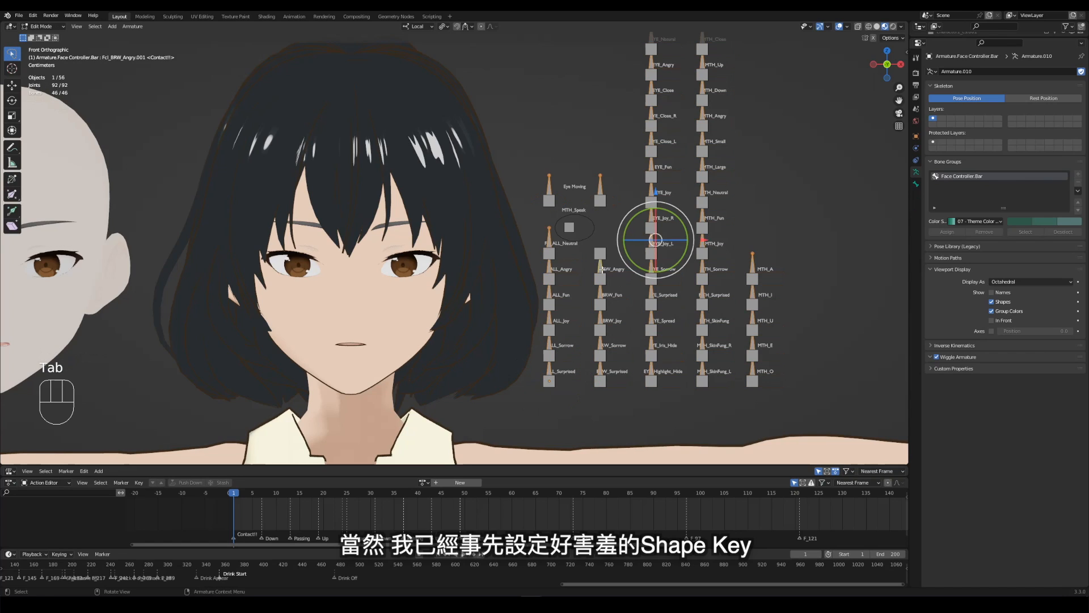
{"action": "key", "text": "shift+d"}
{"action": "key", "text": "Escape"}
{"action": "left_click", "coordinate": [600, 266]}
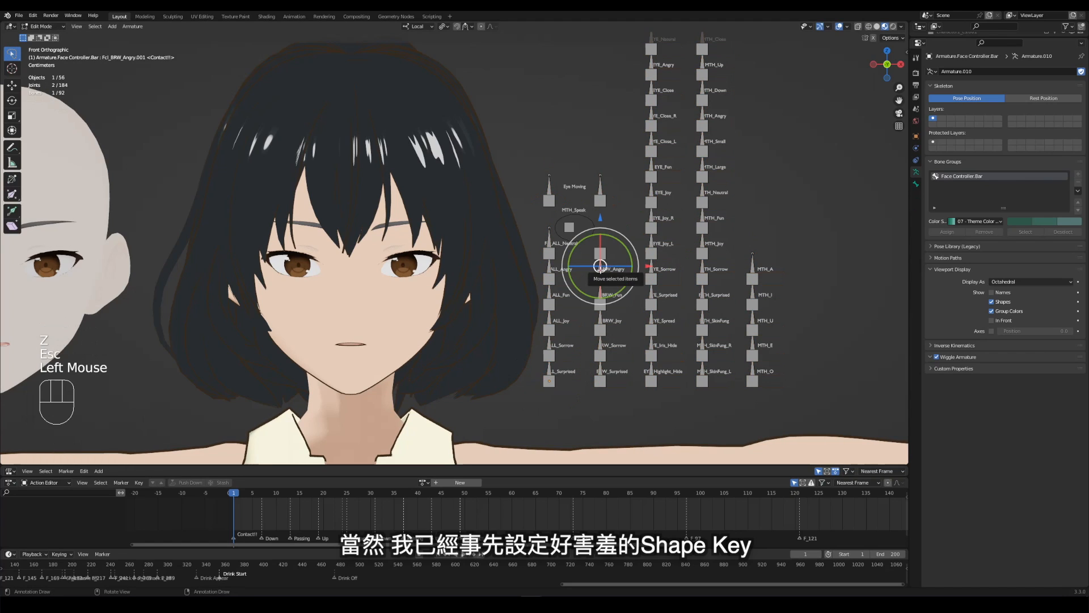
{"action": "key", "text": "shift+d"}
{"action": "key", "text": "z"}
{"action": "key", "text": "KP_2"}
{"action": "key", "text": "KP_Enter"}
{"action": "key", "text": "Tab"}
Duplicate the BRW_Angry text label and move the copy 0.02 m along local Y, above the new control bar
{"action": "left_click", "coordinate": [612, 270]}
{"action": "left_click", "coordinate": [615, 271]}
{"action": "key", "text": "shift+d"}
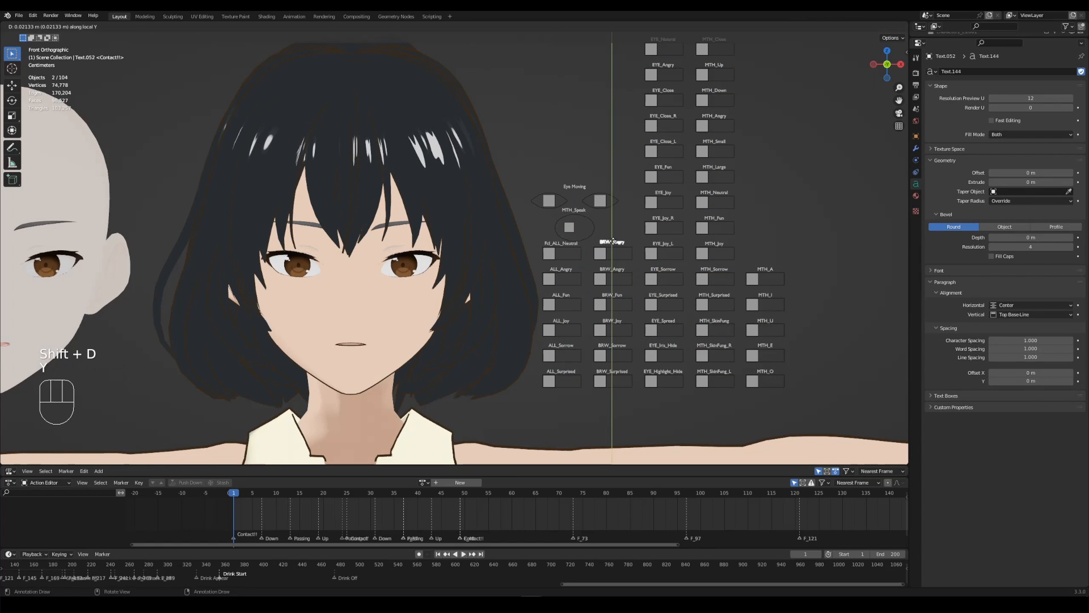
{"action": "key", "text": "z"}
{"action": "key", "text": "KP_Decimal"}
{"action": "key", "text": "KP_0"}
{"action": "key", "text": "KP_2"}
{"action": "key", "text": "KP_Enter"}
Replace the text of the duplicated label with Fcl_Shine
{"action": "key", "text": "Tab"}
{"action": "key", "text": "Tab"}
{"action": "key", "text": "Tab"}
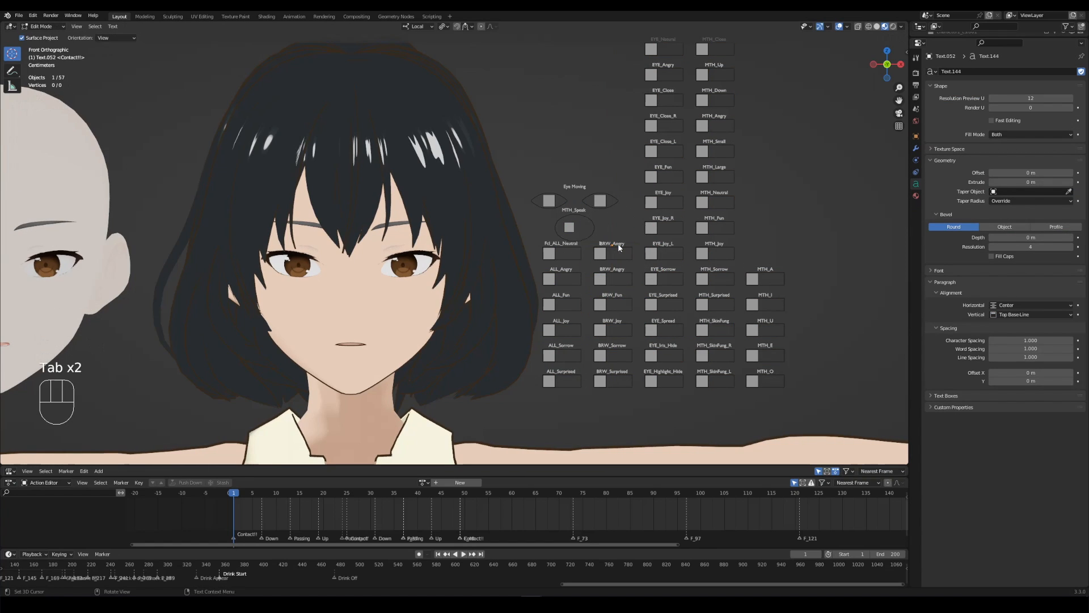
{"action": "key", "text": "Right"}
{"action": "key", "text": "Right"}
{"action": "key", "text": "Right"}
{"action": "key", "text": "Right"}
{"action": "key", "text": "Right"}
{"action": "key", "text": "Right"}
{"action": "key", "text": "Right"}
{"action": "key", "text": "Right"}
{"action": "key", "text": "Right"}
{"action": "key", "text": "BackSpace"}
{"action": "scroll", "coordinate": [635, 278], "scroll_direction": "up", "scroll_amount": 2}
{"action": "middle_click_drag", "start_coordinate": [612, 214], "coordinate": [679, 248], "text": "shift"}
{"action": "key", "text": "BackSpace"}
{"action": "key", "text": "BackSpace"}
{"action": "key", "text": "BackSpace"}
{"action": "key", "text": "BackSpace"}
{"action": "key", "text": "BackSpace"}
{"action": "key", "text": "BackSpace"}
{"action": "key", "text": "BackSpace"}
{"action": "key", "text": "BackSpace"}
{"action": "type", "text": "Fcl_Shine"}
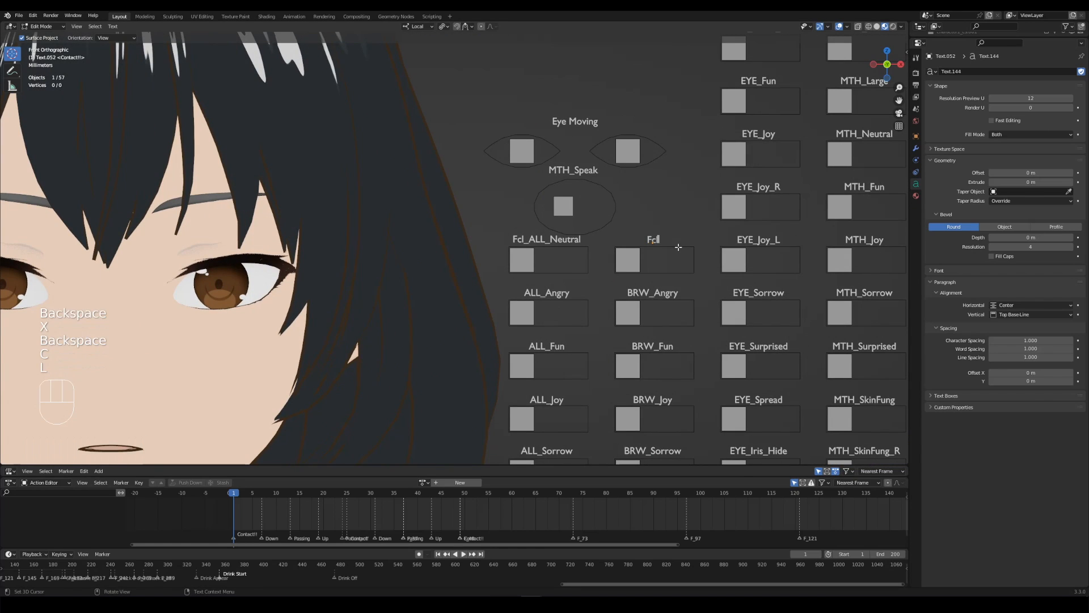
{"action": "key", "text": "Tab"}
Select the Face mesh and try out the value of its Fcl_ALL_Shine shape key
{"action": "left_click", "coordinate": [682, 198]}
{"action": "scroll", "coordinate": [664, 249], "scroll_direction": "down", "scroll_amount": 2}
{"action": "scroll", "coordinate": [624, 271], "scroll_direction": "up", "scroll_amount": 1}
{"action": "middle_click_drag", "start_coordinate": [664, 248], "coordinate": [581, 266], "text": "shift"}
{"action": "key", "text": "ctrl+Tab"}
{"action": "left_click", "coordinate": [590, 247]}
{"action": "left_click", "coordinate": [580, 245]}
{"action": "left_click", "coordinate": [341, 318]}
{"action": "scroll", "coordinate": [998, 445], "scroll_direction": "down", "scroll_amount": 2}
{"action": "left_click", "coordinate": [973, 486]}
{"action": "left_click_drag", "start_coordinate": [992, 514], "coordinate": [1024, 514]}
Add a driver to the Fcl_ALL_Shine shape key value with the expression var*10
{"action": "right_click", "coordinate": [1015, 514]}
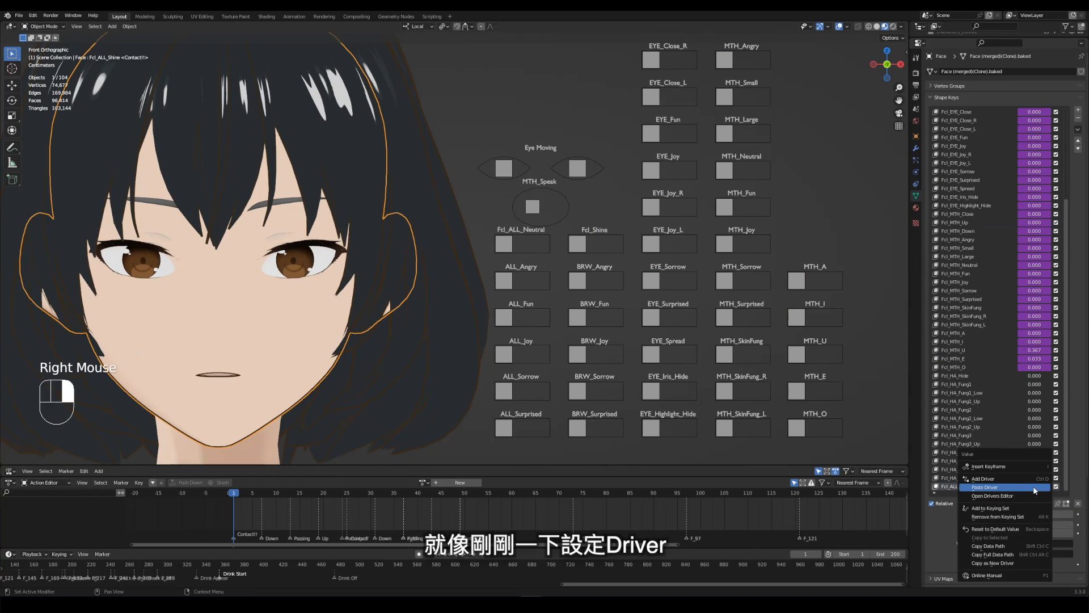
{"action": "left_click", "coordinate": [999, 477]}
{"action": "left_click", "coordinate": [989, 454]}
{"action": "key", "text": "BackSpace"}
{"action": "key", "text": "BackSpace"}
{"action": "key", "text": "BackSpace"}
{"action": "key", "text": "BackSpace"}
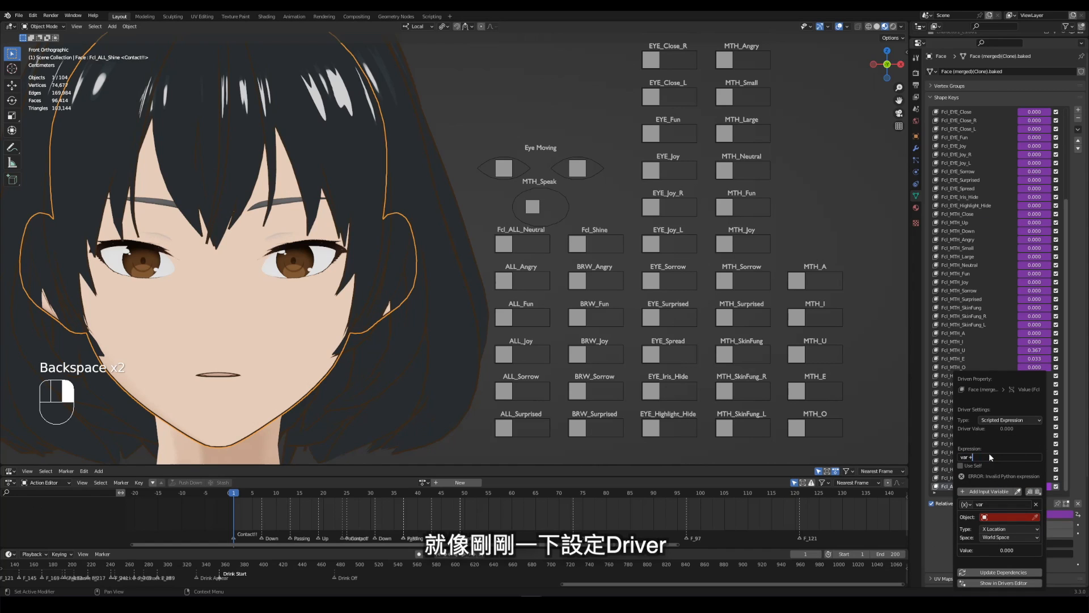
{"action": "type", "text": "*10"}
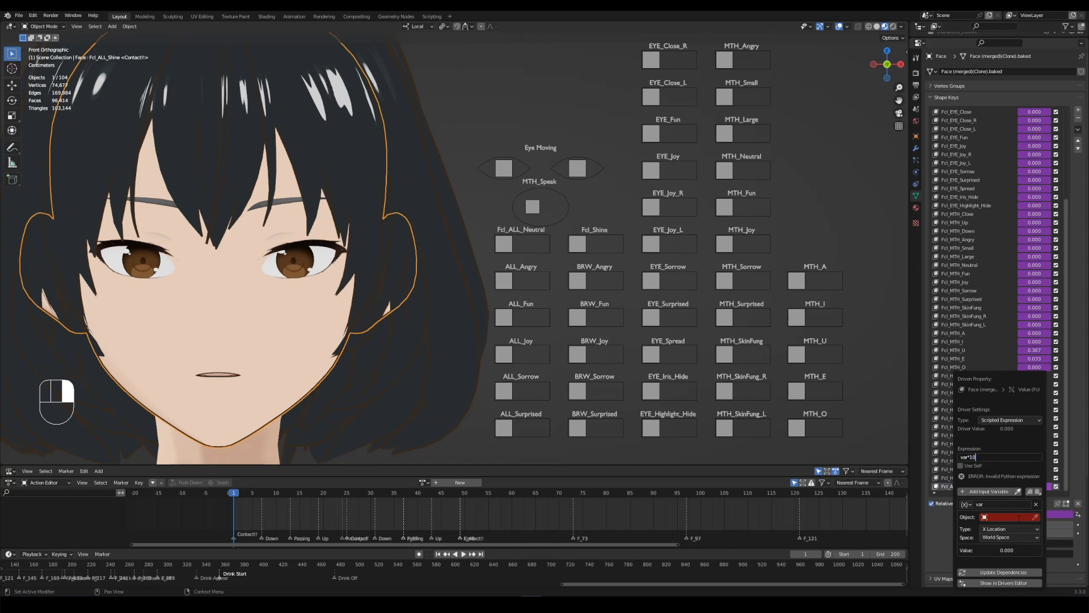
Set the driver variable to the X Location of the Fcl_Shine bone in Armature.Face Controller, using Local Space
{"action": "left_click", "coordinate": [998, 525]}
{"action": "left_click", "coordinate": [998, 517]}
{"action": "left_click", "coordinate": [999, 526]}
{"action": "left_click", "coordinate": [1019, 517]}
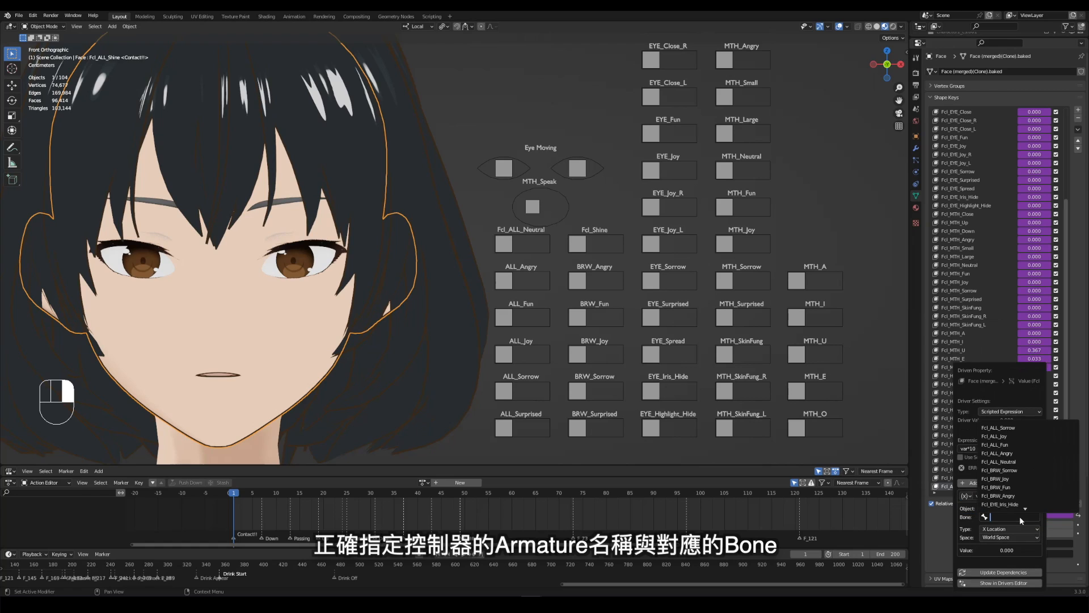
{"action": "type", "text": "shin"}
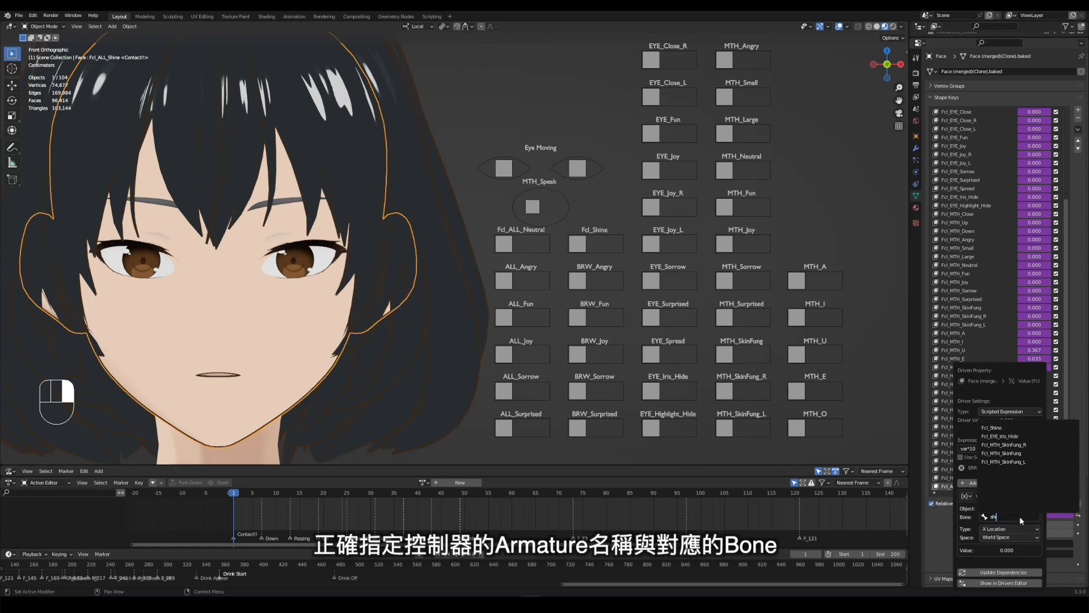
{"action": "left_click", "coordinate": [1005, 428]}
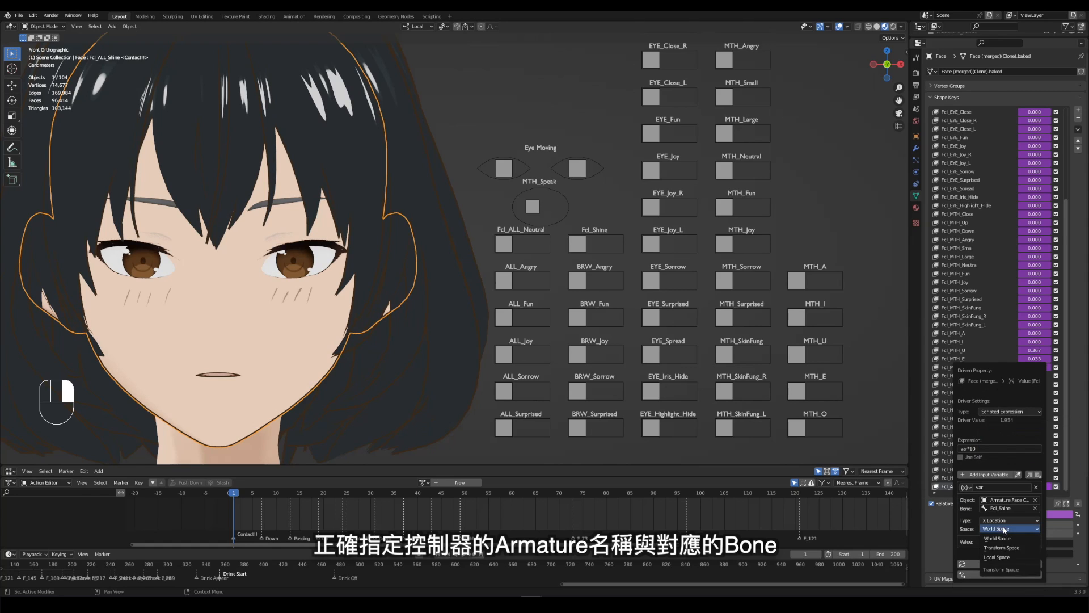
{"action": "left_click", "coordinate": [839, 240]}
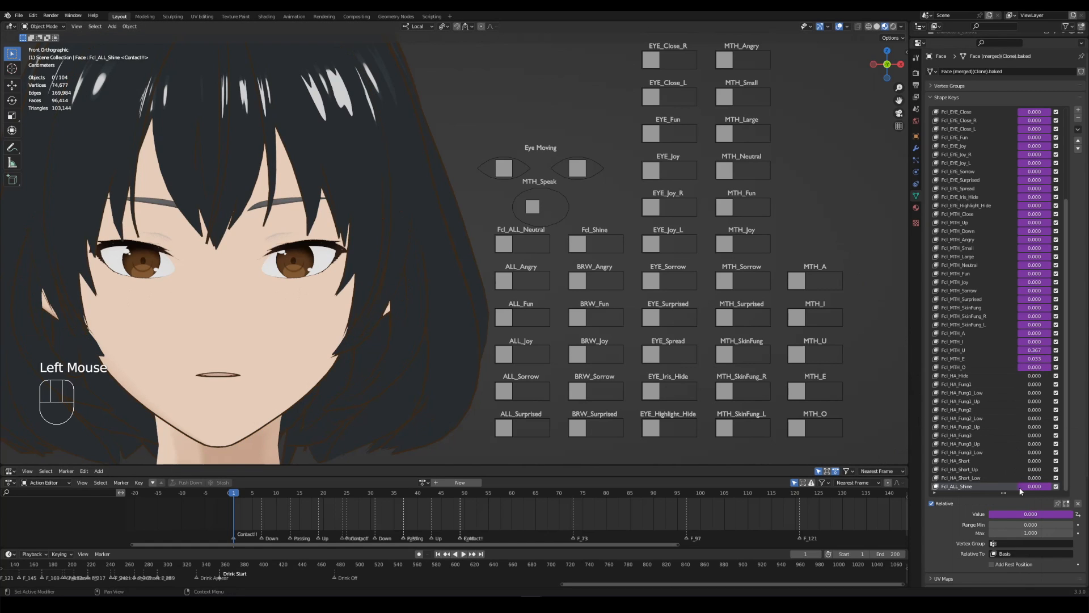
Test the Fcl_Shine controller bone by sliding it along its bar, and undo the move
{"action": "left_click", "coordinate": [585, 245]}
{"action": "left_click_drag", "start_coordinate": [585, 245], "coordinate": [685, 259]}
{"action": "key", "text": "ctrl+z"}
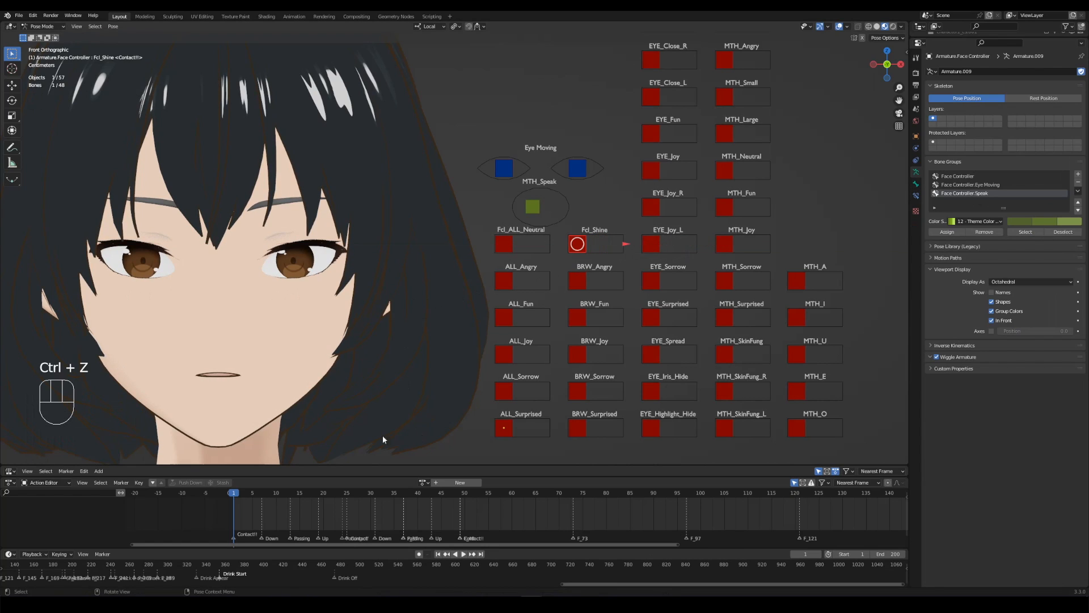
Assign Armature.Face ControllerAction to the Face Controller armature and record Fcl_Shine bone keyframes during playback
{"action": "left_click", "coordinate": [504, 280]}
{"action": "left_click", "coordinate": [424, 483]}
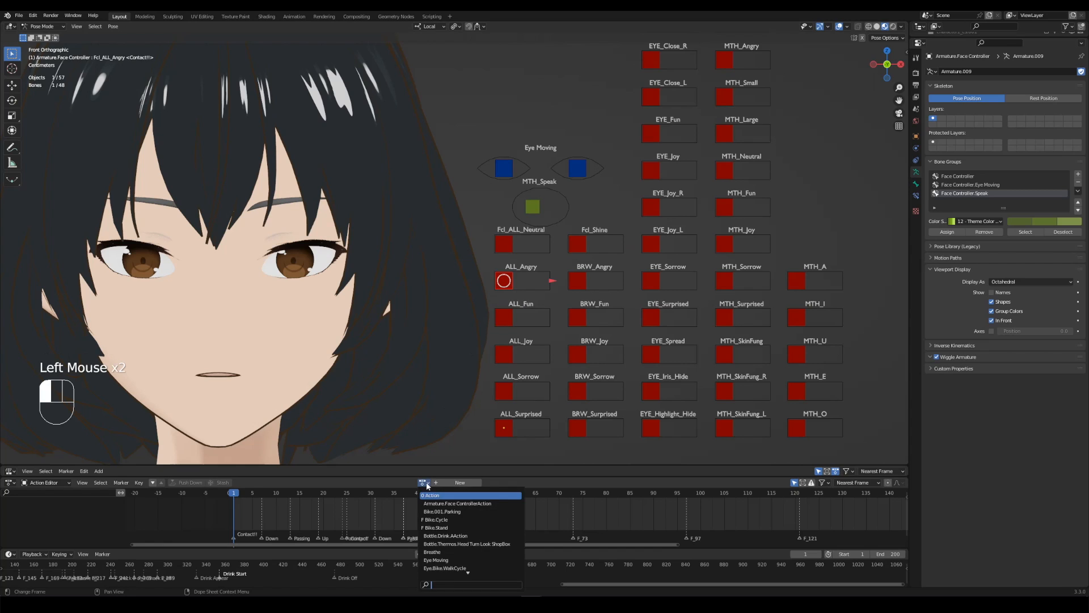
{"action": "left_click", "coordinate": [457, 504]}
{"action": "key", "text": "space"}
{"action": "scroll", "coordinate": [501, 528], "scroll_direction": "down", "scroll_amount": 2}
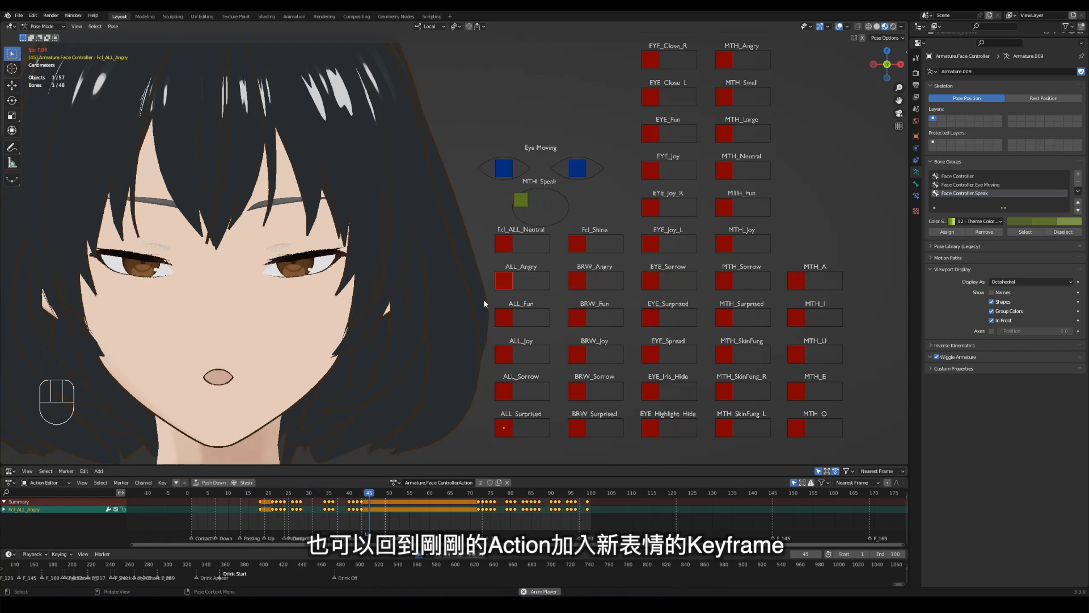
{"action": "left_click", "coordinate": [581, 246]}
{"action": "key", "text": "g"}
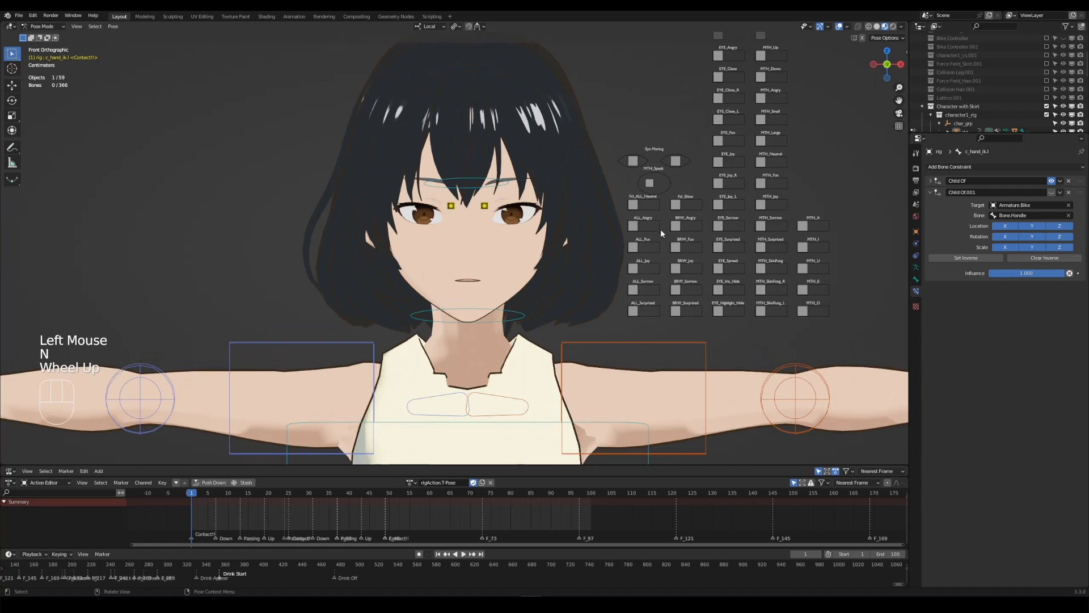
Select the Armature.Face Controller object and try moving it beside the character's head
{"action": "scroll", "coordinate": [660, 230], "scroll_direction": "up", "scroll_amount": 1}
{"action": "left_click", "coordinate": [669, 198]}
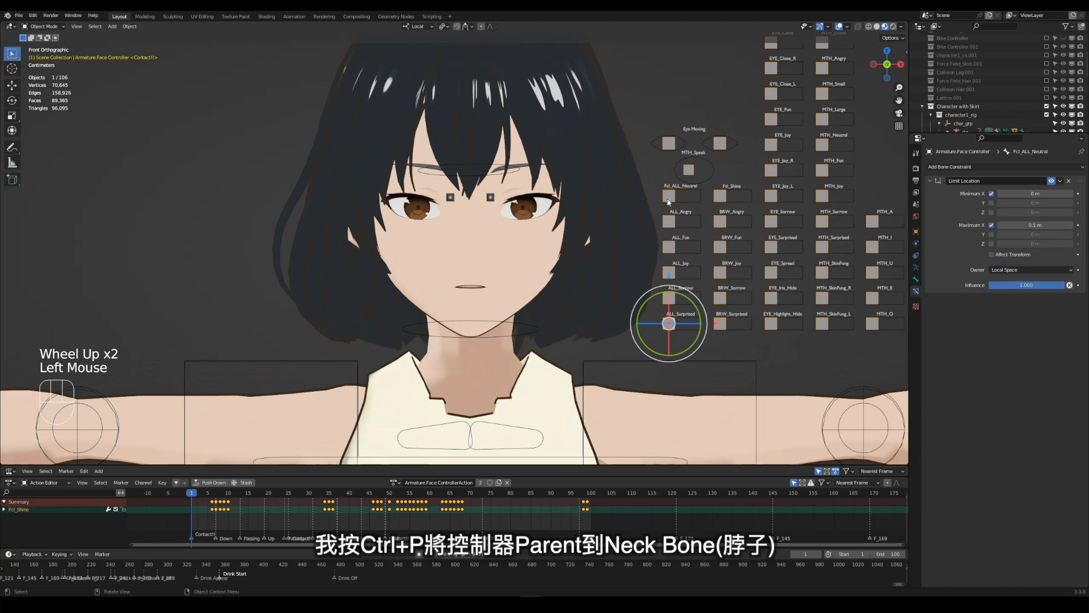
{"action": "key", "text": "g"}
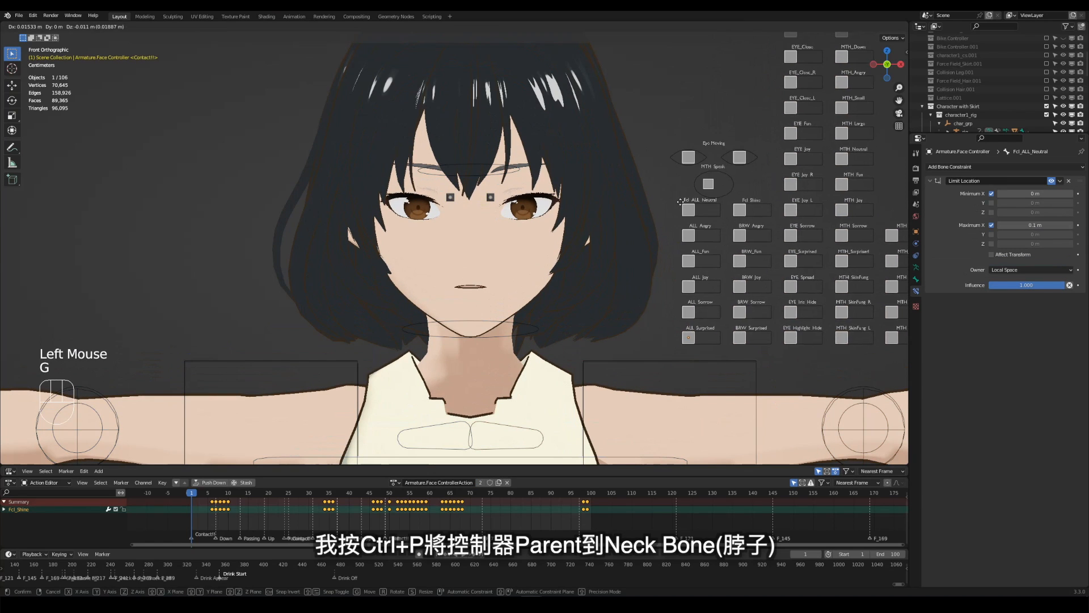
{"action": "key", "text": "Escape"}
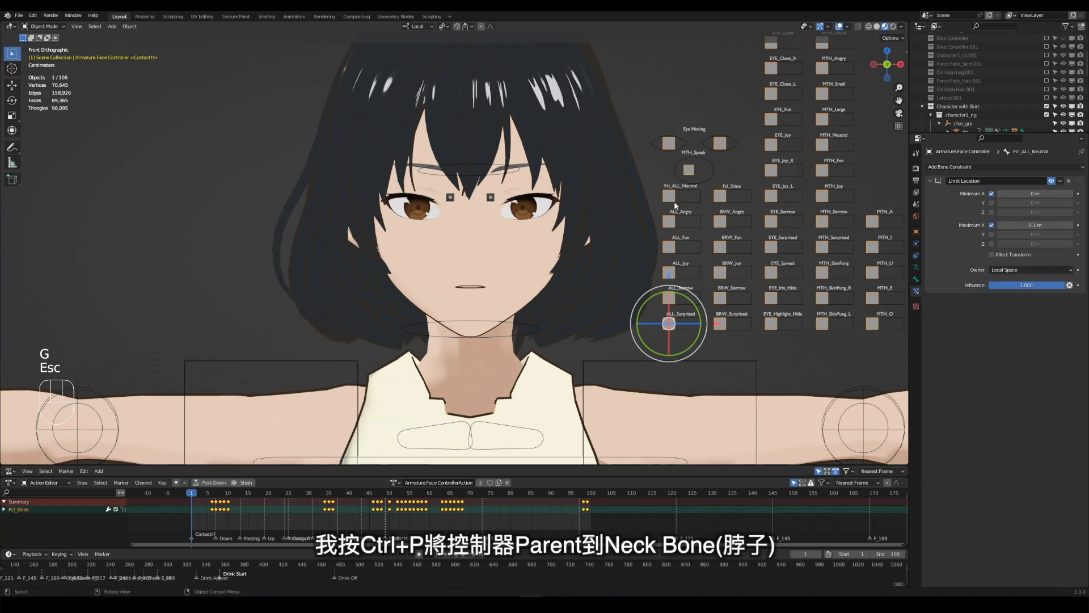
Parent the face controller armature to the rig's c_neck.x bone using the Bone parent type
{"action": "left_click", "coordinate": [528, 332], "text": "shift"}
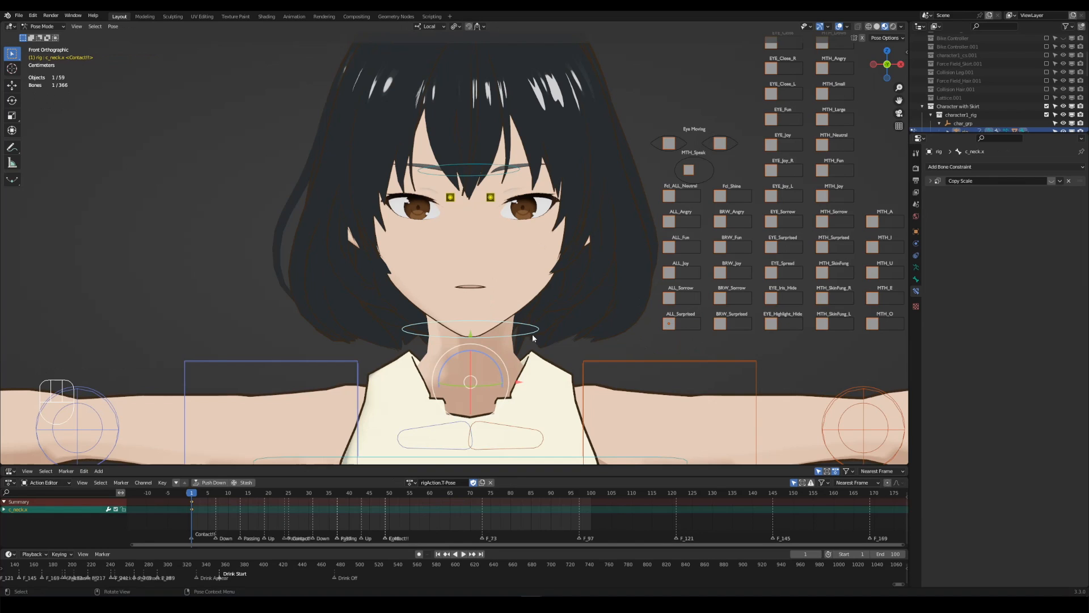
{"action": "key", "text": "ctrl+p"}
{"action": "left_click", "coordinate": [533, 336]}
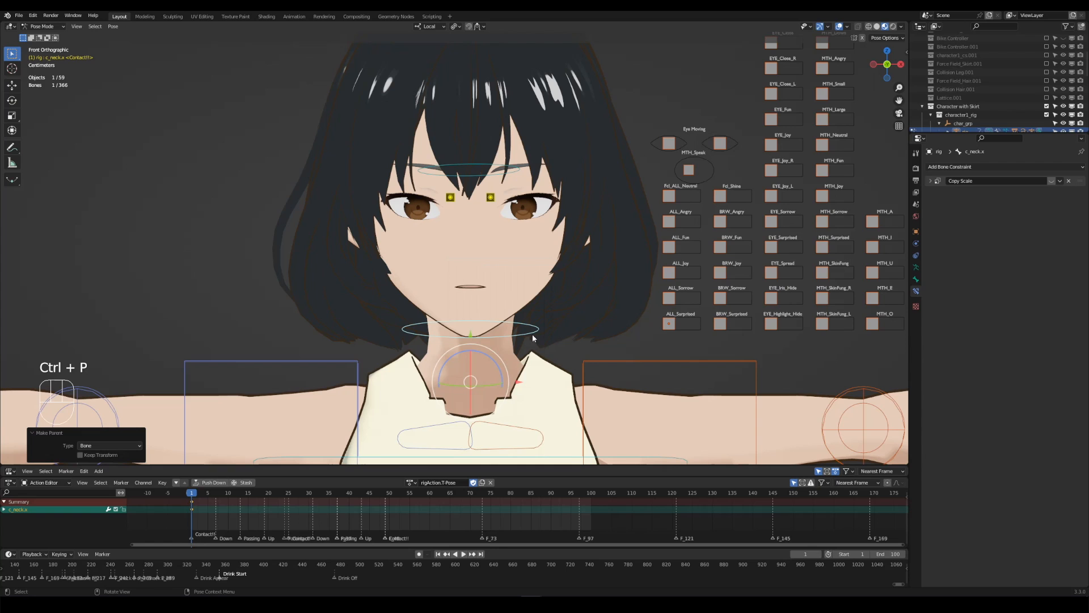
{"action": "left_click", "coordinate": [636, 356]}
{"action": "left_click", "coordinate": [488, 363]}
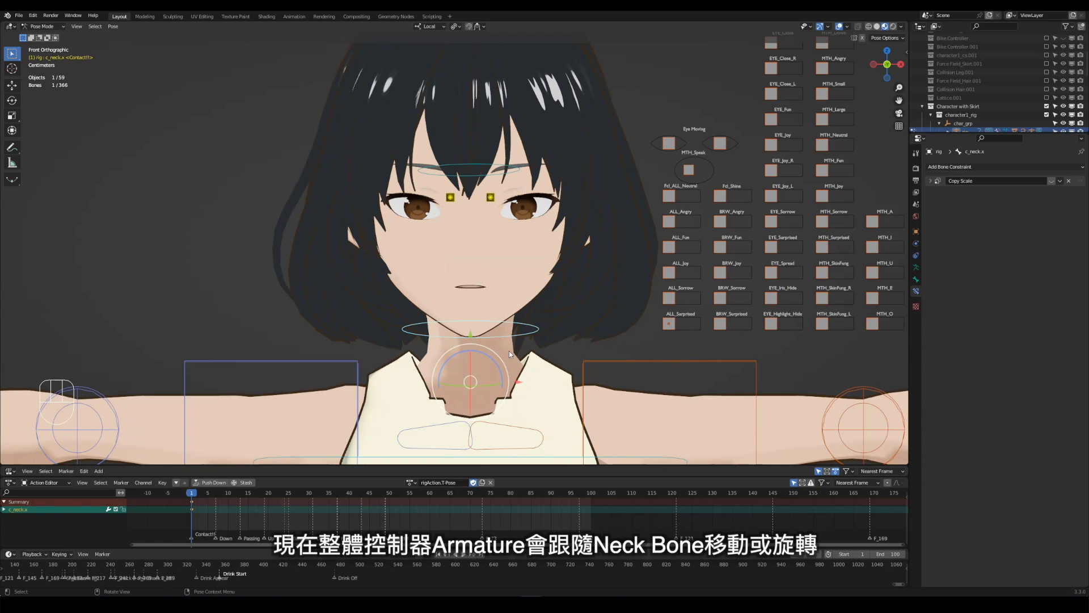
Test whether the face controller follows the neck by rotating c_neck.x around its local Y axis, and undo the rotation
{"action": "key", "text": "r"}
{"action": "key", "text": "y"}
{"action": "key", "text": "Escape"}
{"action": "scroll", "coordinate": [529, 336], "scroll_direction": "down", "scroll_amount": 1}
{"action": "middle_click_drag", "start_coordinate": [564, 311], "coordinate": [532, 333]}
{"action": "scroll", "coordinate": [532, 333], "scroll_direction": "down", "scroll_amount": 2}
{"action": "mouse_move", "coordinate": [444, 362]}
{"action": "left_mouse_down"}
{"action": "mouse_move", "coordinate": [470, 363]}
{"action": "mouse_move", "coordinate": [451, 369]}
{"action": "left_mouse_up"}
{"action": "key", "text": "ctrl+z"}
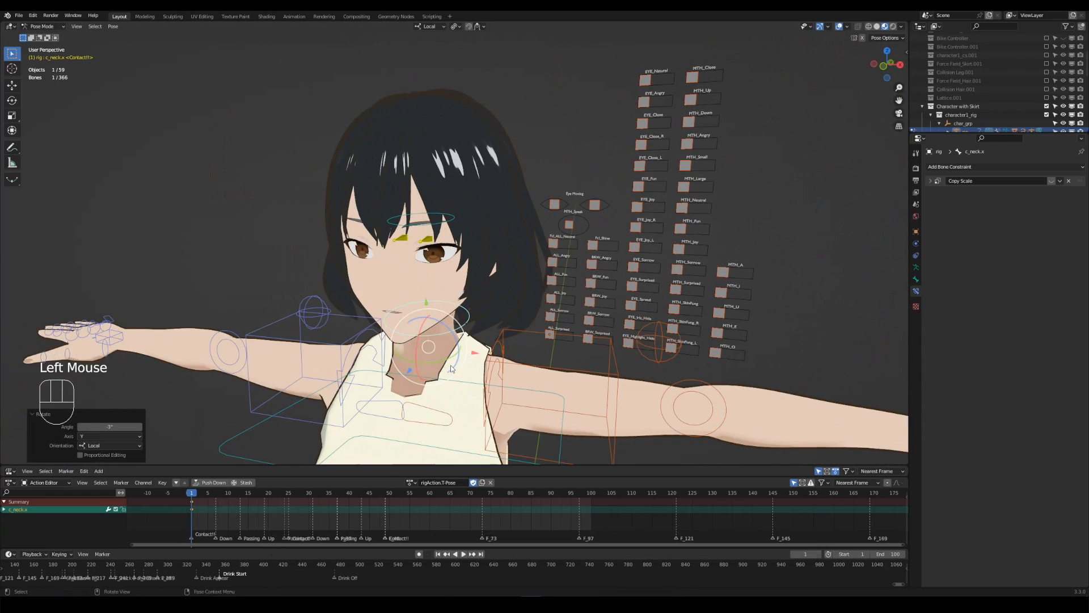
{"action": "left_click", "coordinate": [451, 369]}
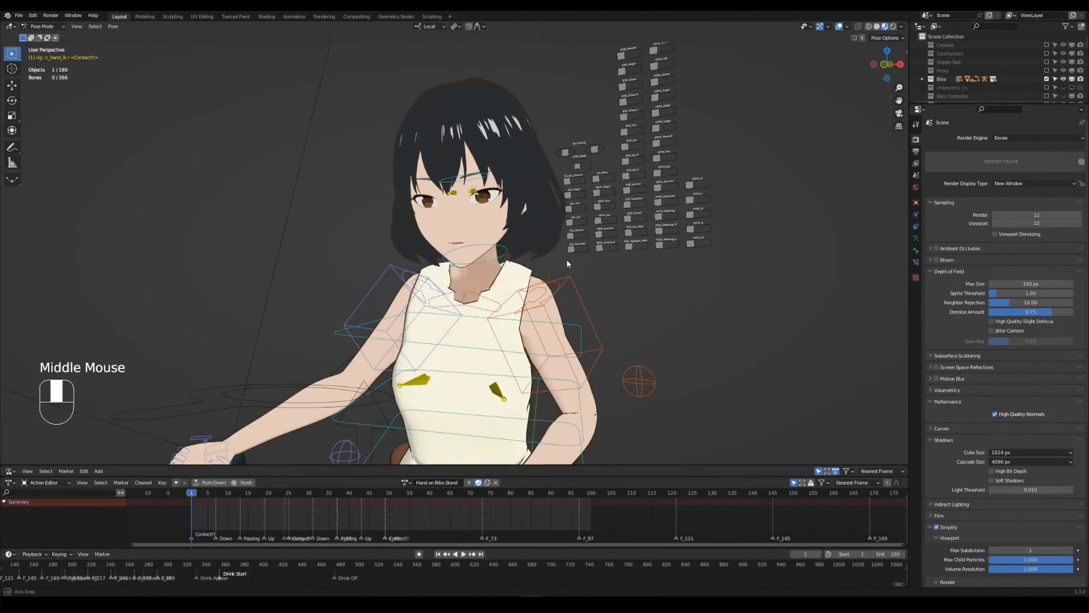
Put Armature.Face Controller into Pose Mode in the bike scene and slide the EYE_Close bone along its bar to start closing the eyes
{"action": "scroll", "coordinate": [572, 274], "scroll_direction": "up", "scroll_amount": 2}
{"action": "middle_click_drag", "start_coordinate": [556, 267], "coordinate": [567, 272], "text": "shift"}
{"action": "scroll", "coordinate": [567, 273], "scroll_direction": "up", "scroll_amount": 2}
{"action": "middle_click_drag", "start_coordinate": [567, 272], "coordinate": [570, 274]}
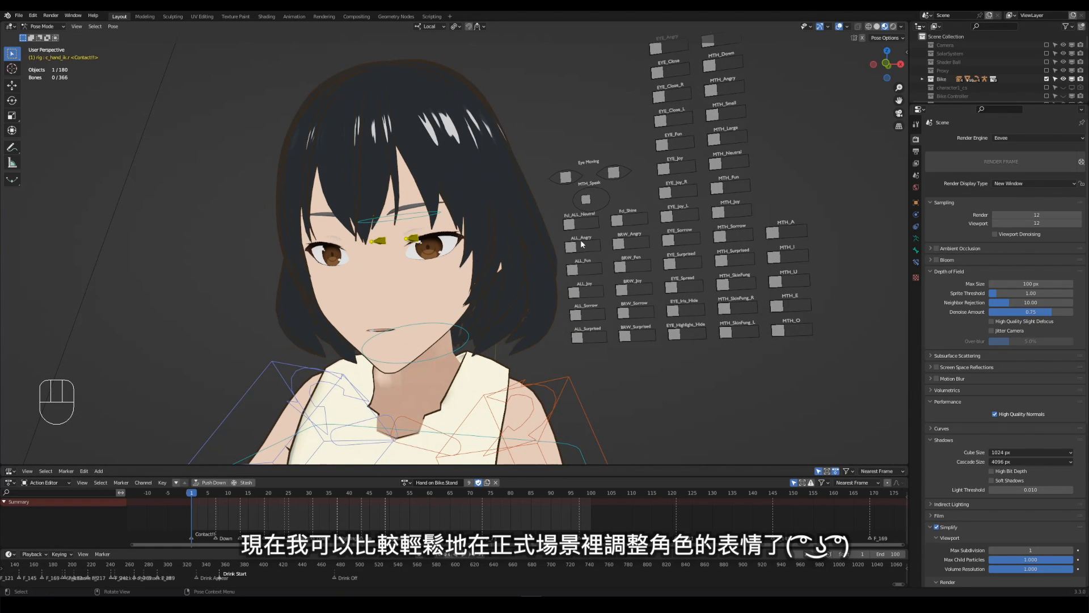
{"action": "left_click", "coordinate": [572, 223]}
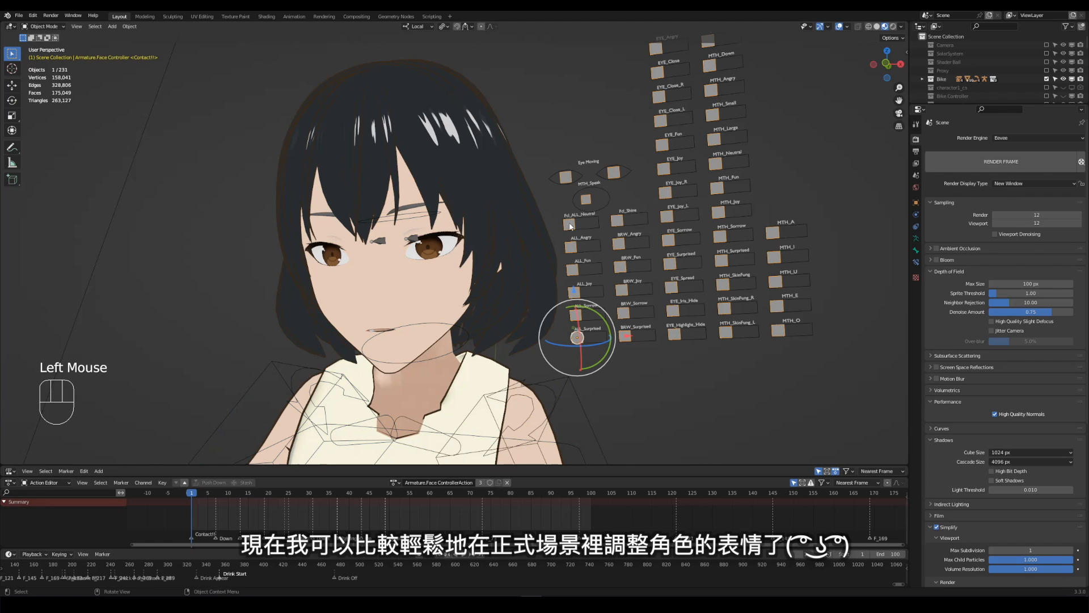
{"action": "left_click", "coordinate": [676, 152]}
{"action": "key", "text": "ctrl+Tab"}
{"action": "left_click", "coordinate": [657, 72]}
{"action": "left_click_drag", "start_coordinate": [712, 67], "coordinate": [721, 70]}
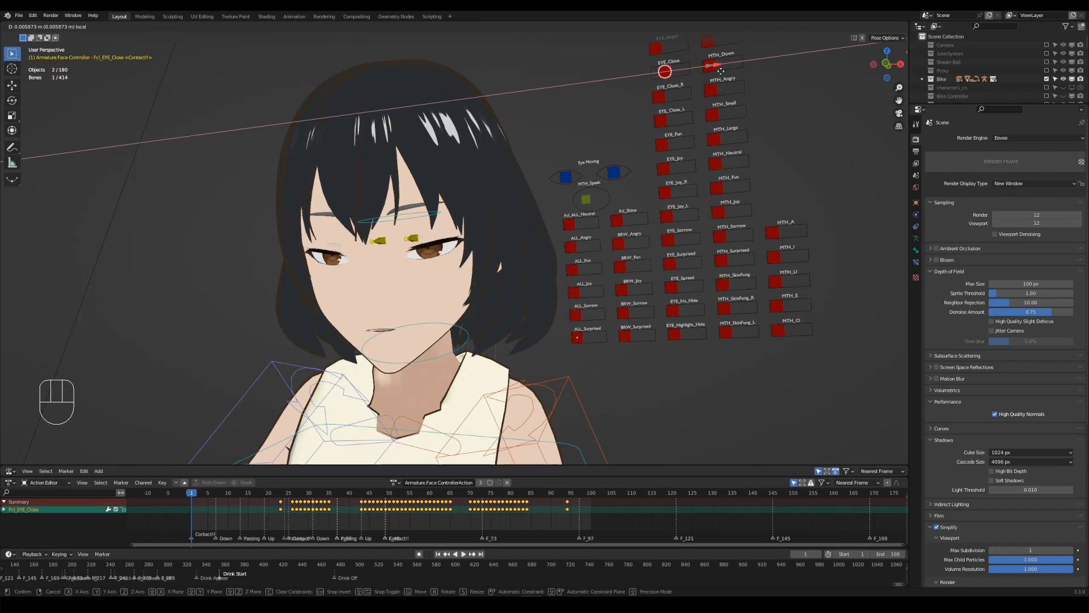